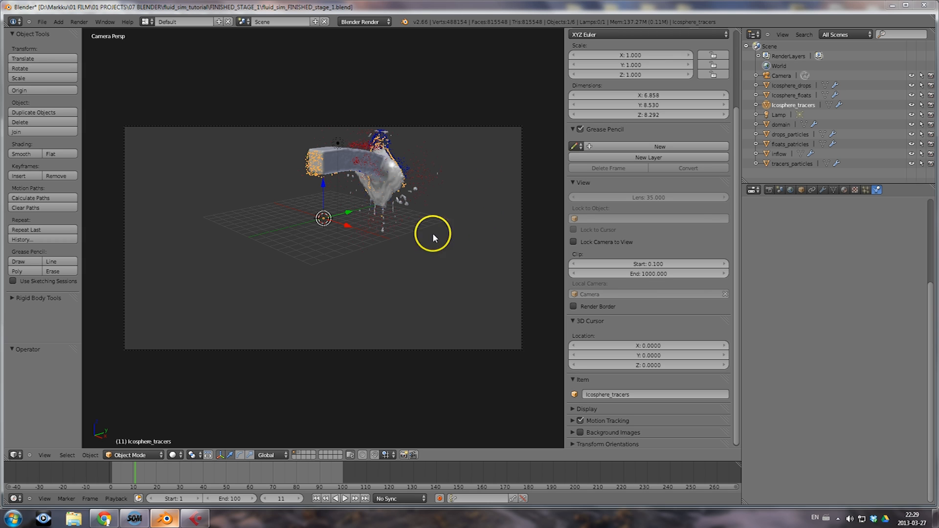
# Select the domain object and start a Wavefront OBJ export into the fluidobj folder
pyautogui.click(780, 125)
pyautogui.click(42, 21)
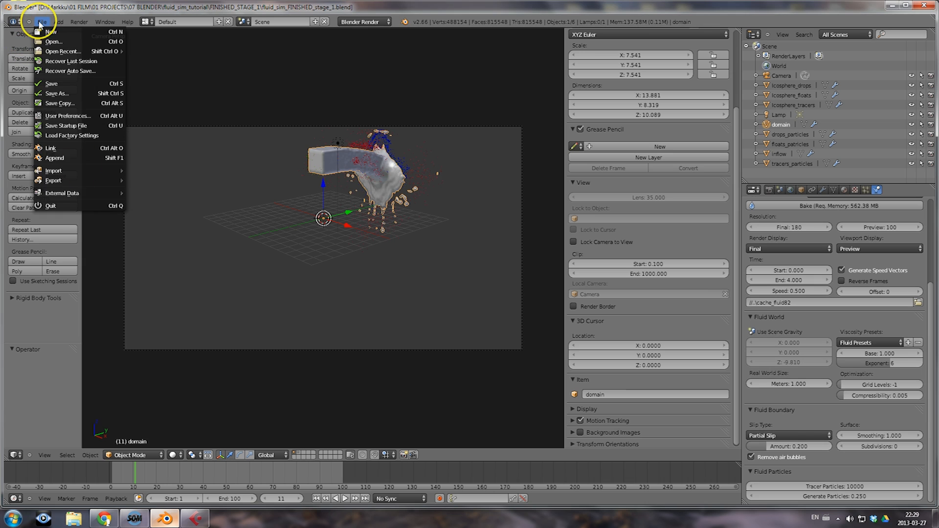
pyautogui.moveTo(94, 181)
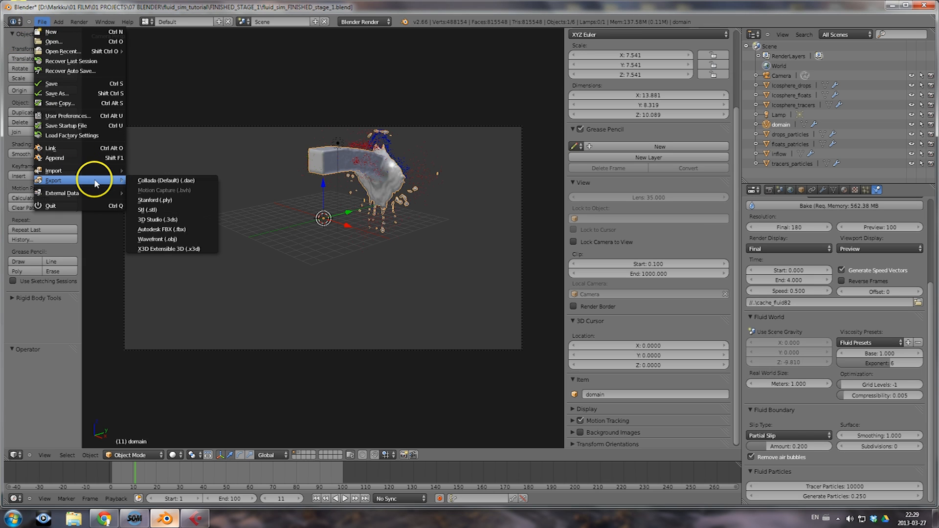
pyautogui.click(162, 239)
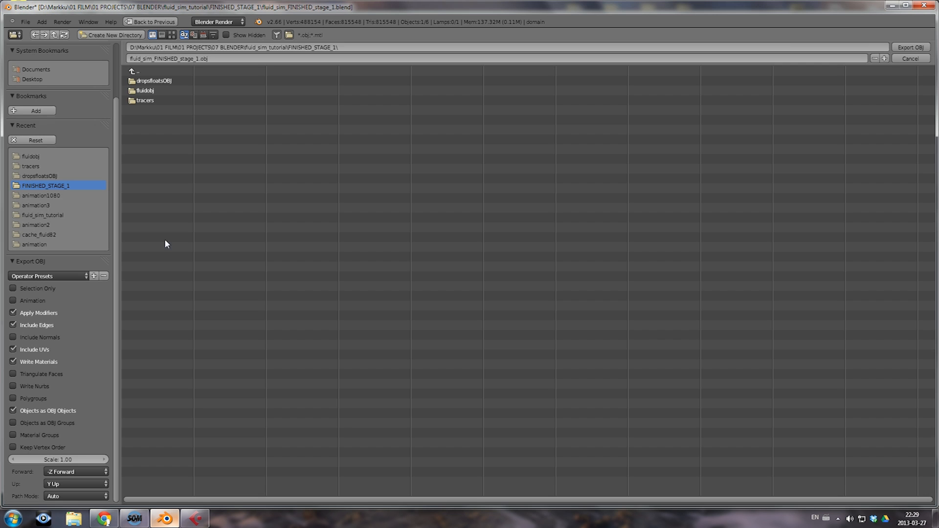
pyautogui.click(147, 90)
pyautogui.click(149, 90)
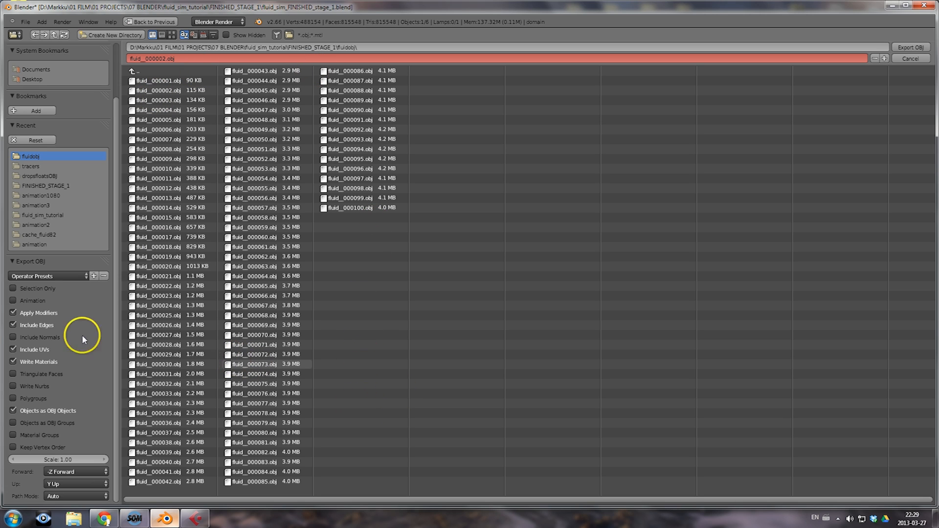
# Export the domain as OBJ with Selection Only and Animation enabled, and Include Edges, Include UVs and Write Materials disabled
pyautogui.click(13, 288)
pyautogui.click(14, 301)
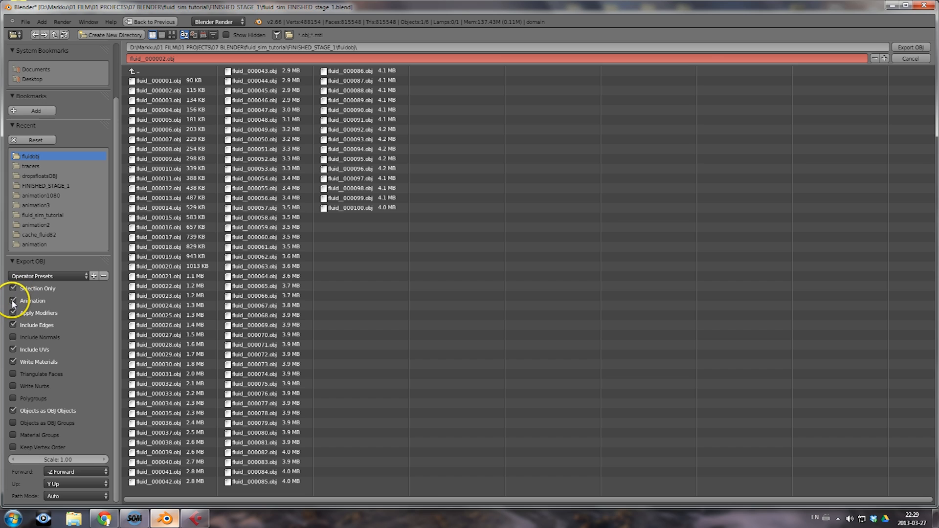
pyautogui.click(13, 327)
pyautogui.click(14, 350)
pyautogui.click(14, 363)
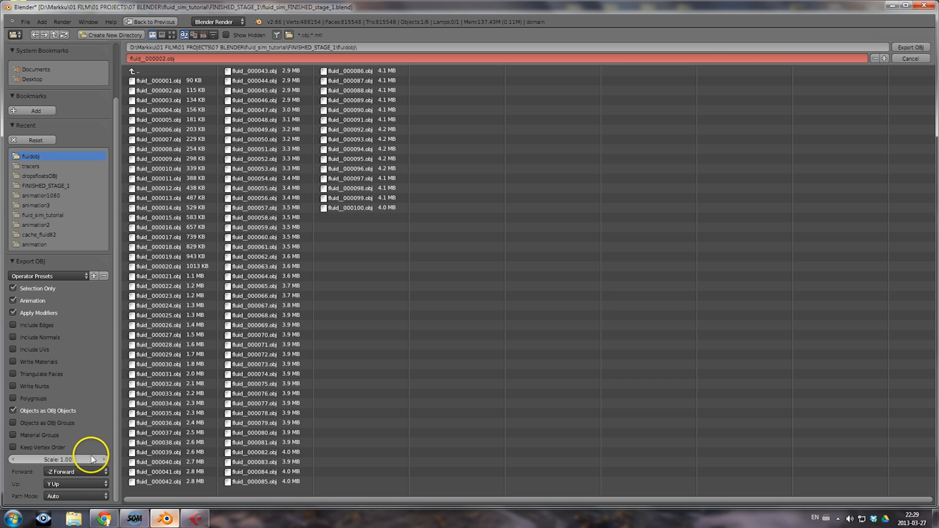
pyautogui.click(927, 48)
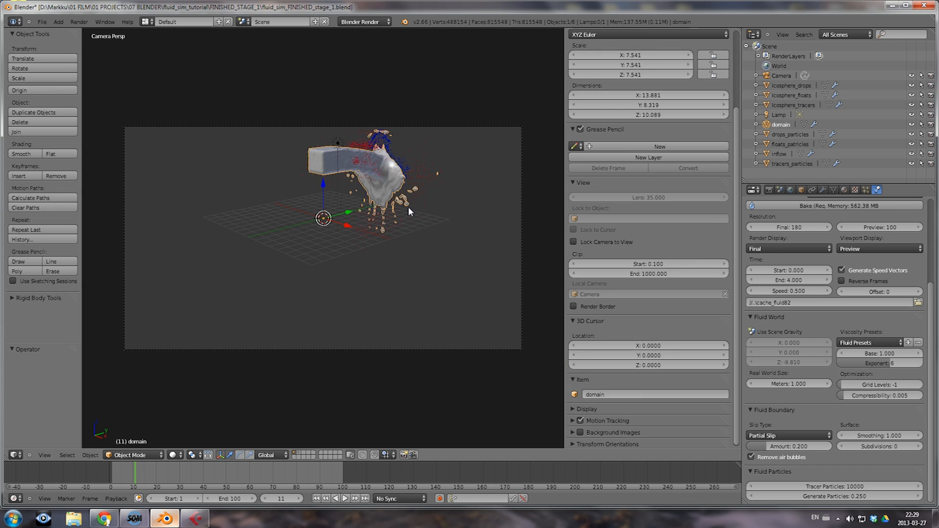
# Select Icosphere_drops and Icosphere_floats together and go to frame 1 of the timeline
pyautogui.click(786, 84)
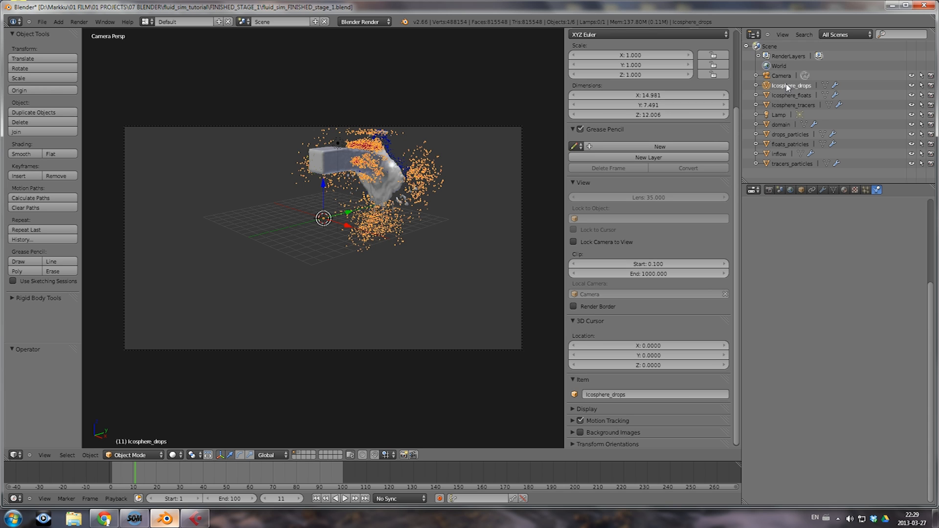
pyautogui.click(794, 94)
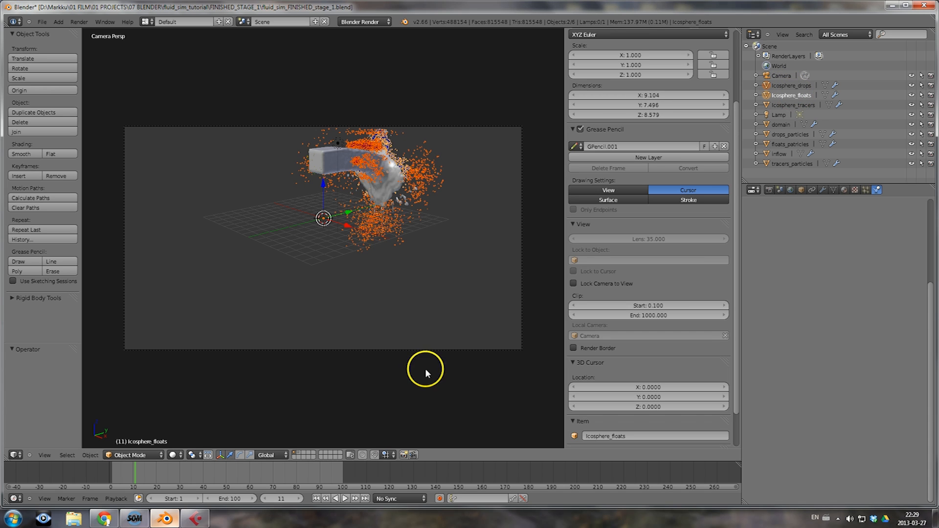
pyautogui.moveTo(134, 483); pyautogui.dragTo(113, 479)
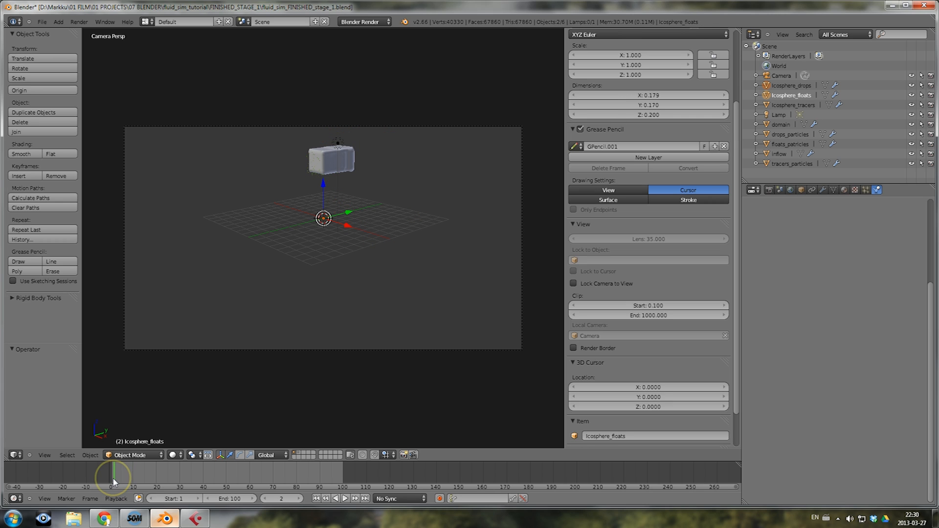
pyautogui.click(264, 498)
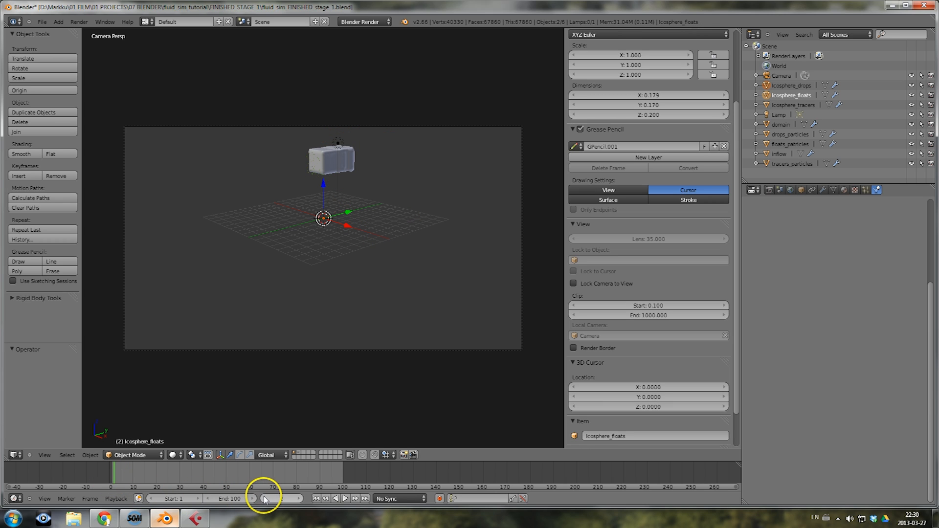
# Start a Wavefront OBJ export of the selected drops and floats into the dropsfloatsOBJ folder
pyautogui.click(41, 22)
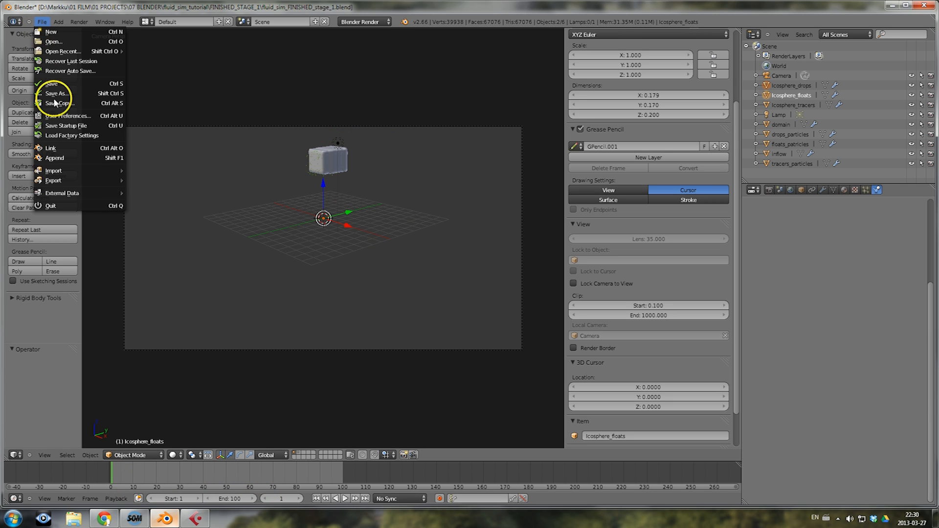
pyautogui.moveTo(84, 181)
pyautogui.click(166, 237)
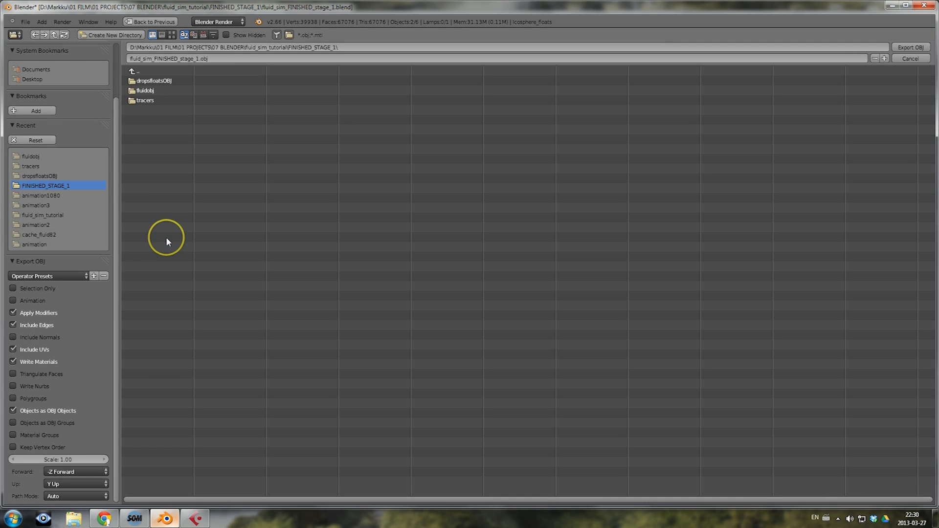
pyautogui.click(158, 81)
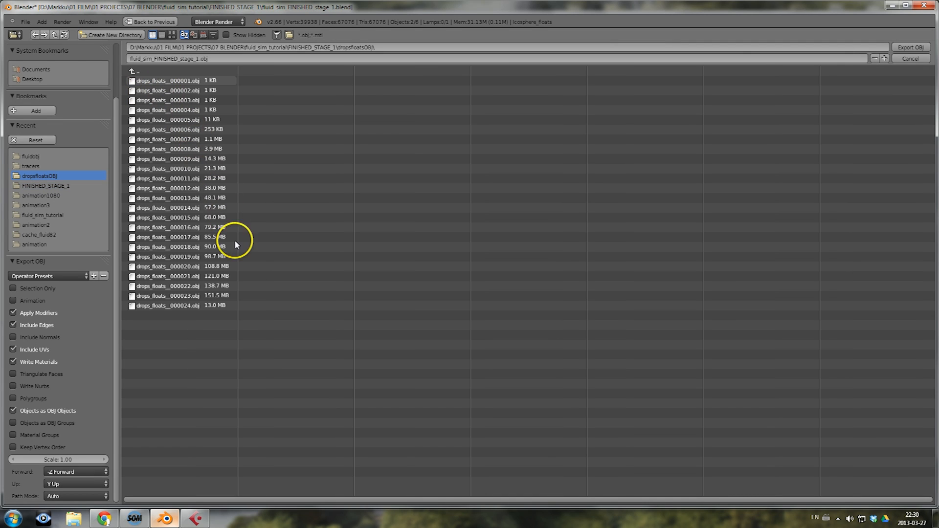
# Enable Selection Only and Animation, disable Include Edges, Include UVs and Write Materials for the drops and floats export, and cancel it
pyautogui.click(12, 289)
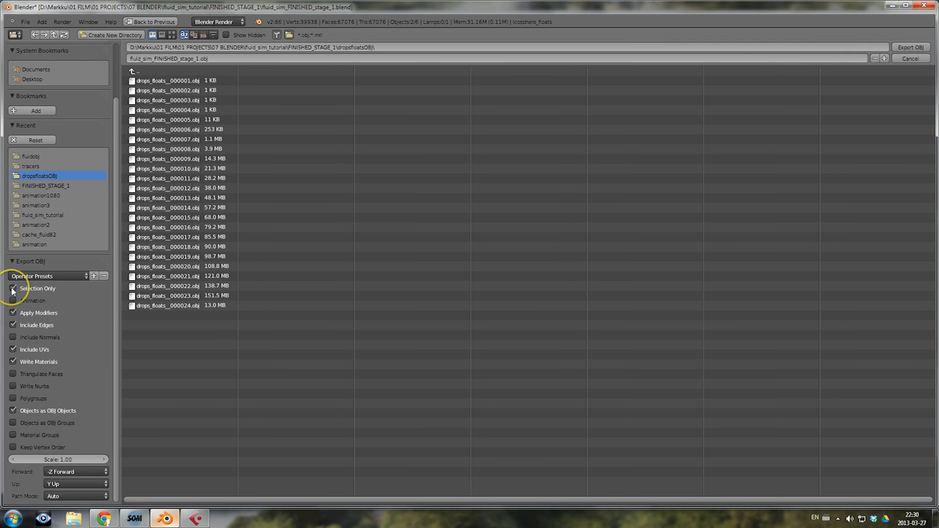
pyautogui.click(12, 301)
pyautogui.click(14, 324)
pyautogui.click(14, 350)
pyautogui.click(15, 362)
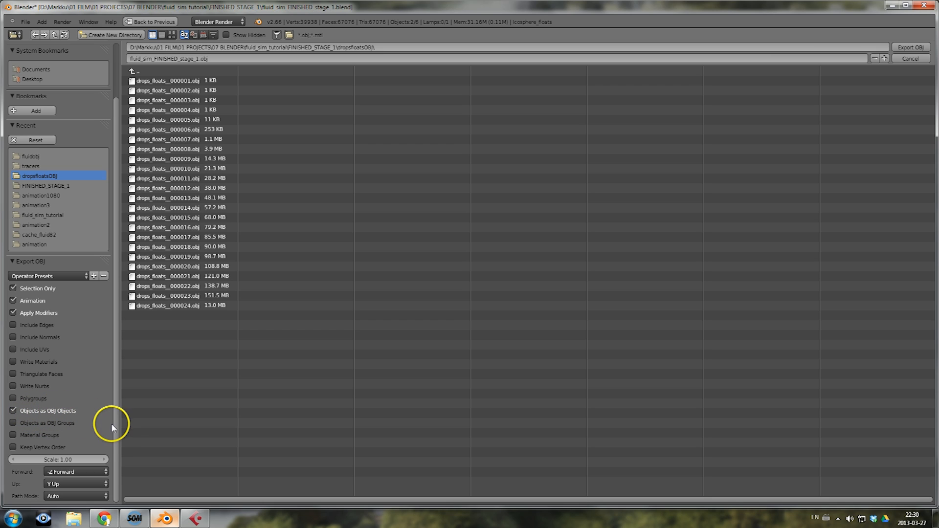
pyautogui.click(911, 59)
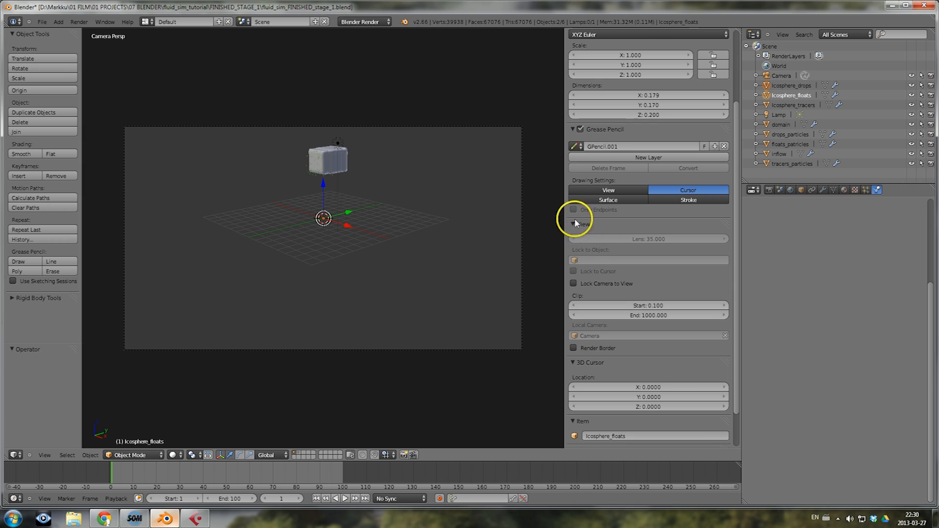
# Select only Icosphere_tracers at frame 1 and start a Wavefront OBJ export into the tracers folder
pyautogui.click(771, 104)
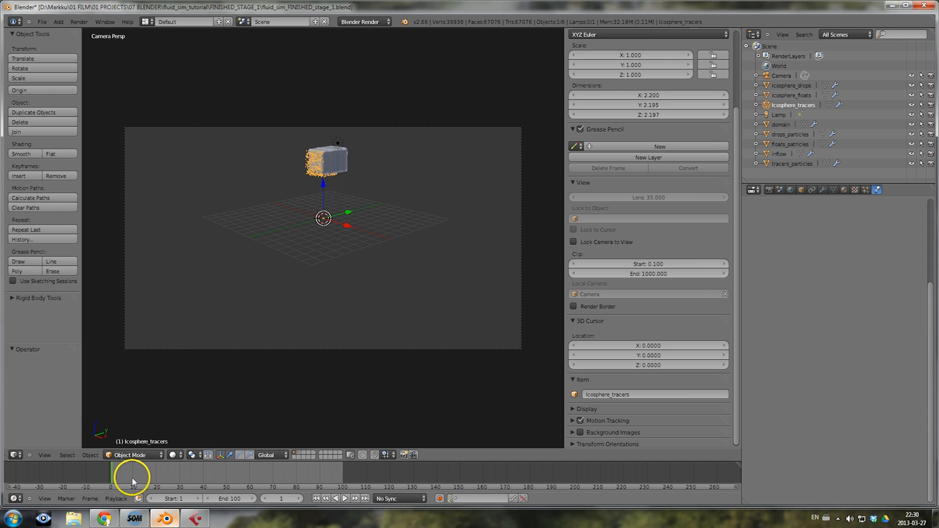
pyautogui.click(264, 499)
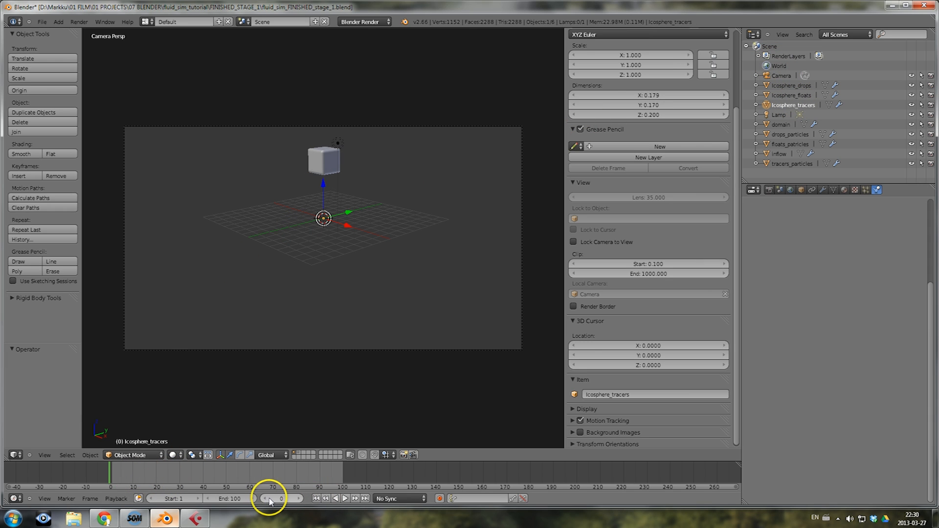
pyautogui.click(296, 499)
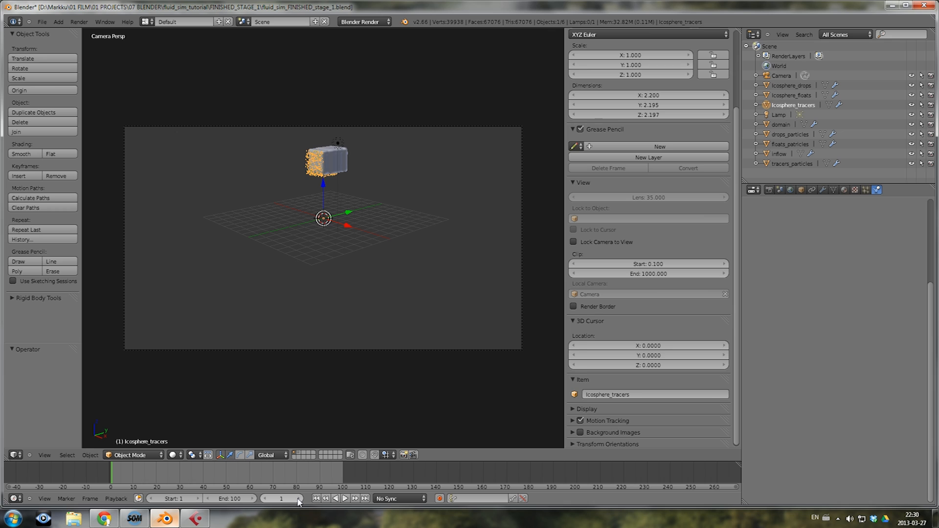
pyautogui.click(42, 22)
pyautogui.moveTo(63, 180)
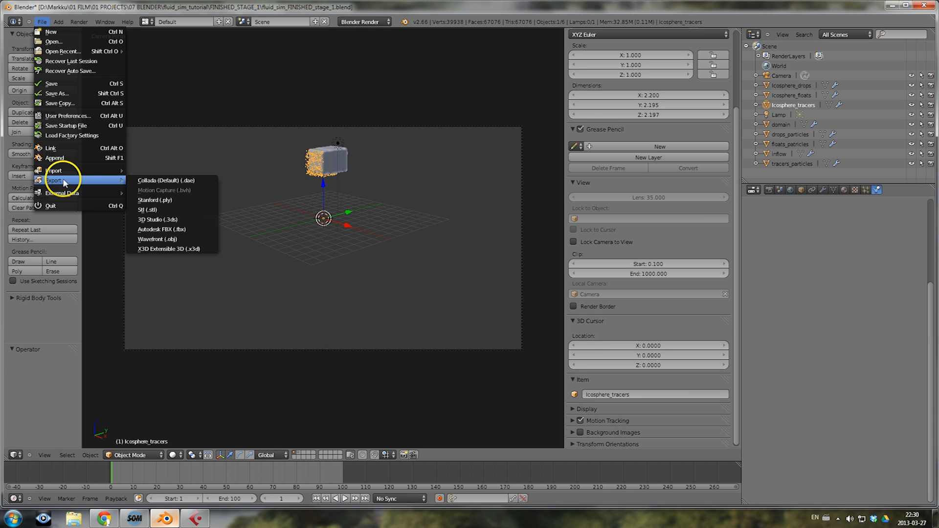
pyautogui.click(158, 240)
pyautogui.click(143, 101)
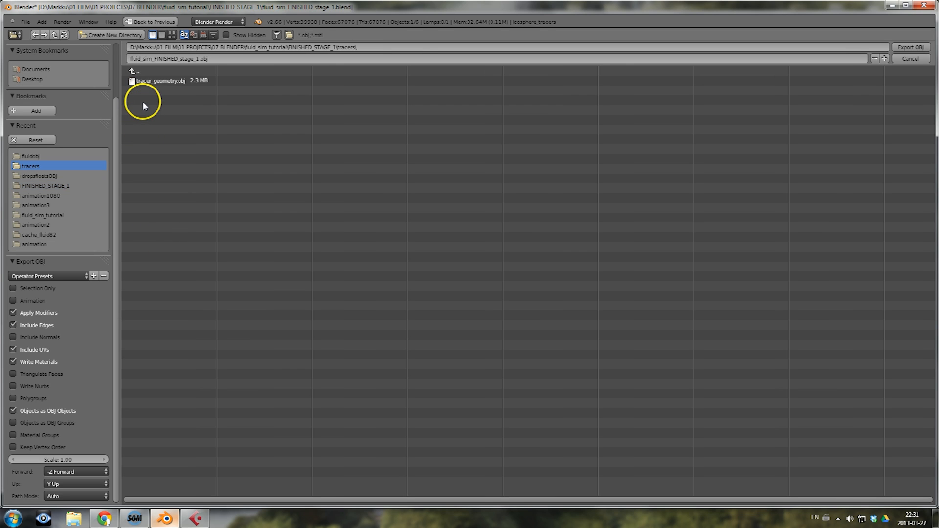
# Enable Selection Only, disable Include Edges, Include UVs and Write Materials for the single-frame tracers export, and cancel it
pyautogui.click(13, 288)
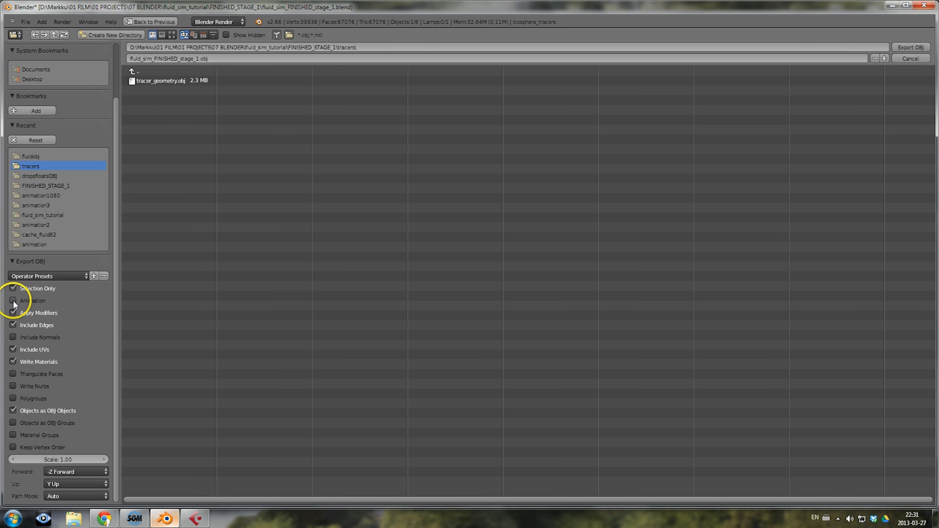
pyautogui.moveTo(13, 325); pyautogui.dragTo(29, 422)
pyautogui.click(71, 415)
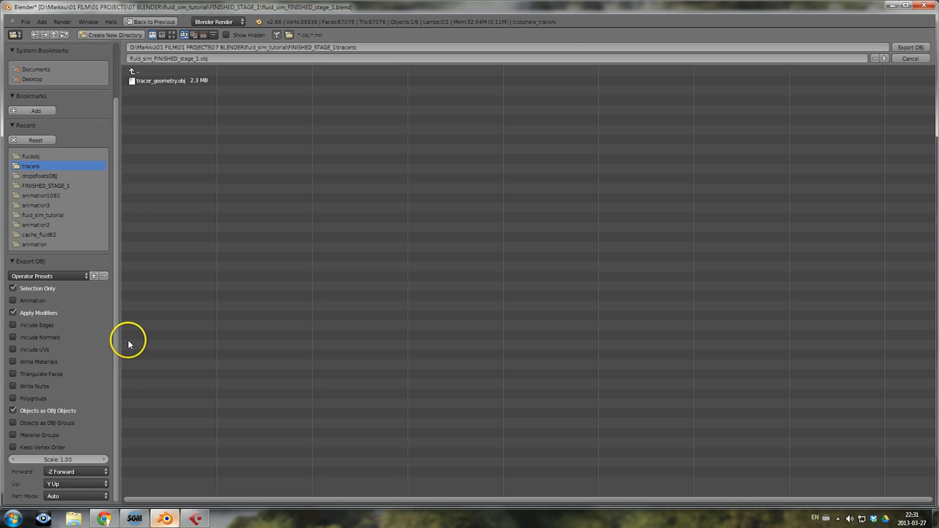
pyautogui.click(911, 59)
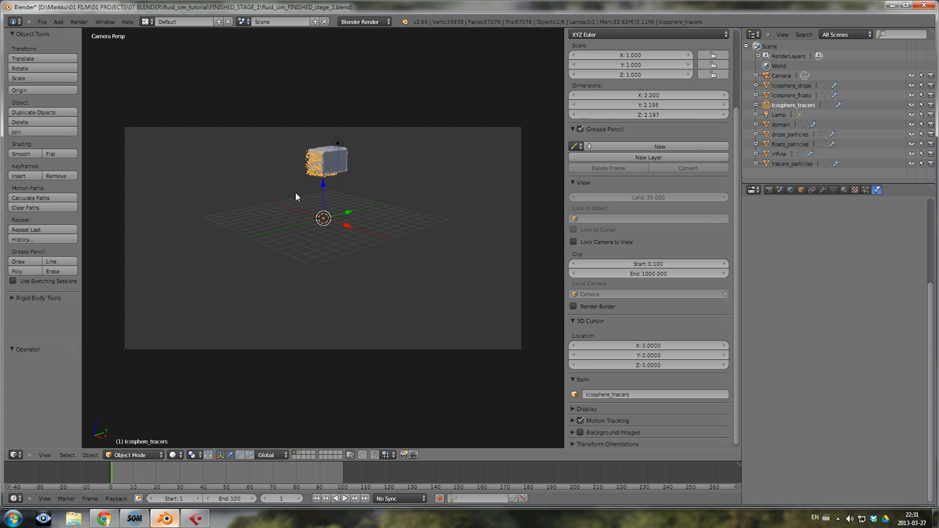
# Select the Icosphere_tracers object again and check the available export formats
pyautogui.click(777, 124)
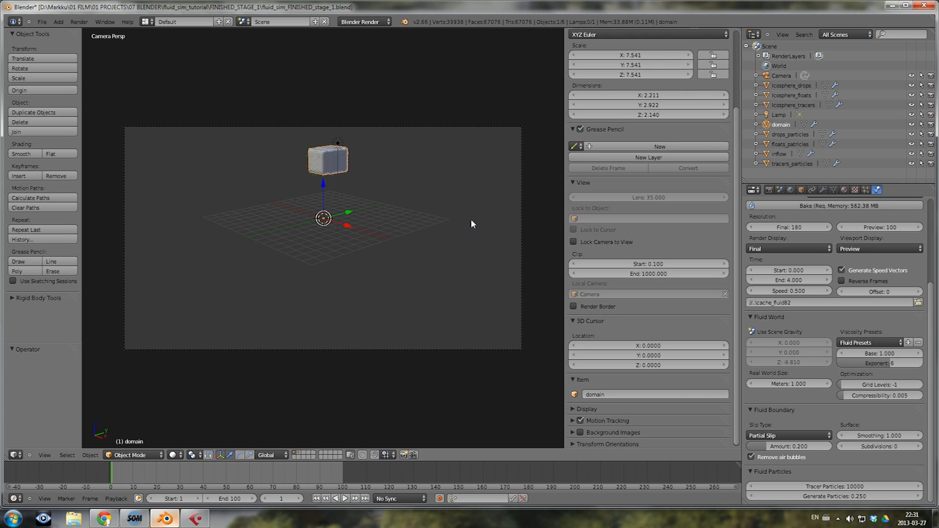
pyautogui.click(789, 105)
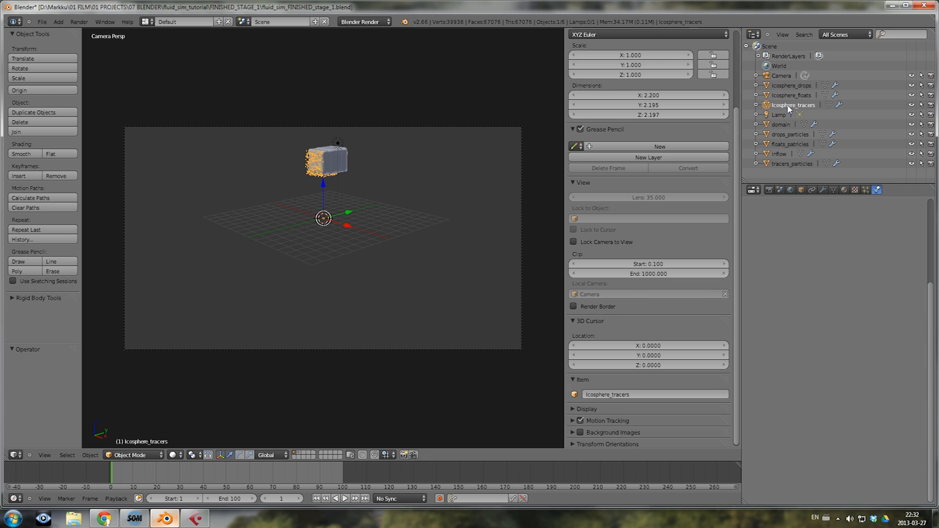
pyautogui.click(41, 22)
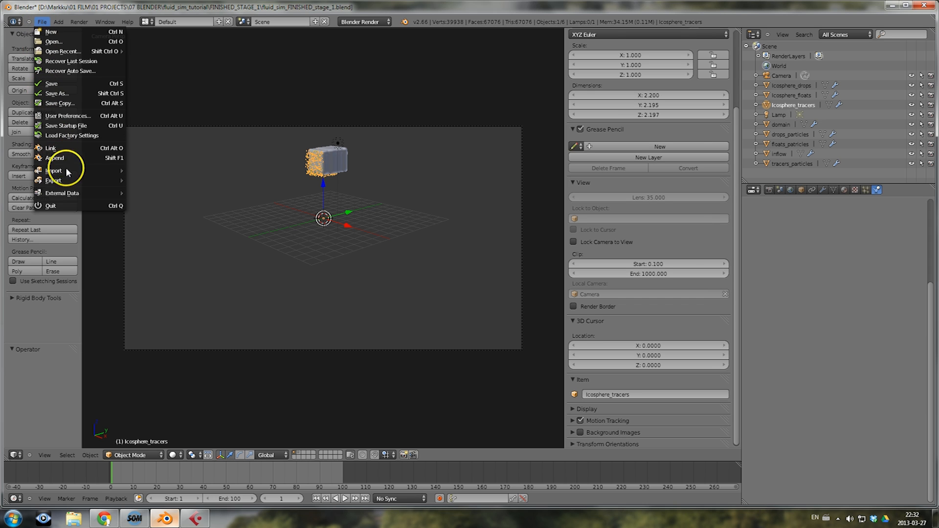
pyautogui.click(95, 180)
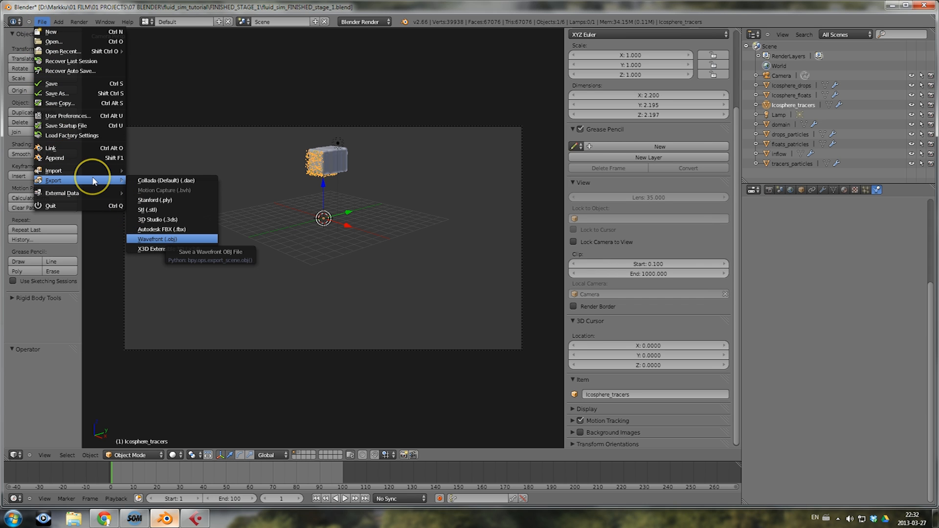
# Enable the Import-Export: NewTek MDD format add-on in the user preferences and close the preferences
pyautogui.click(72, 115)
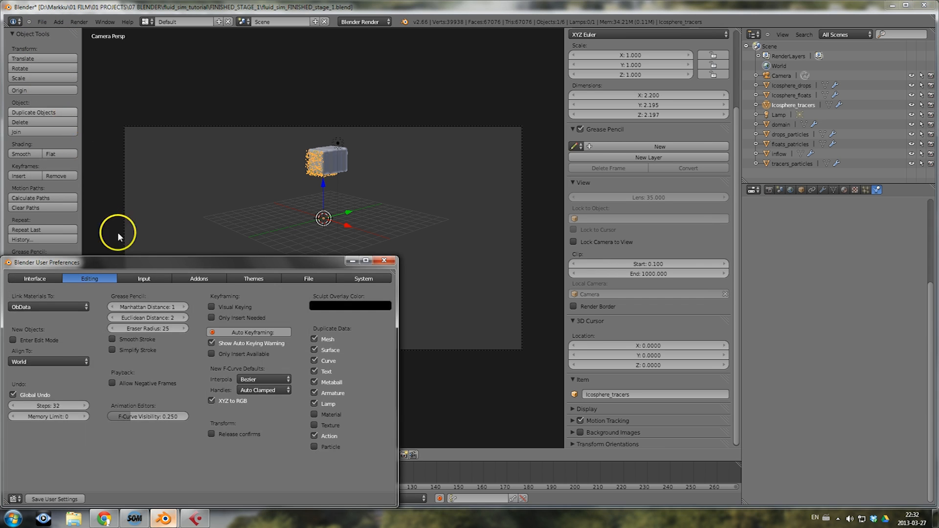
pyautogui.click(258, 124)
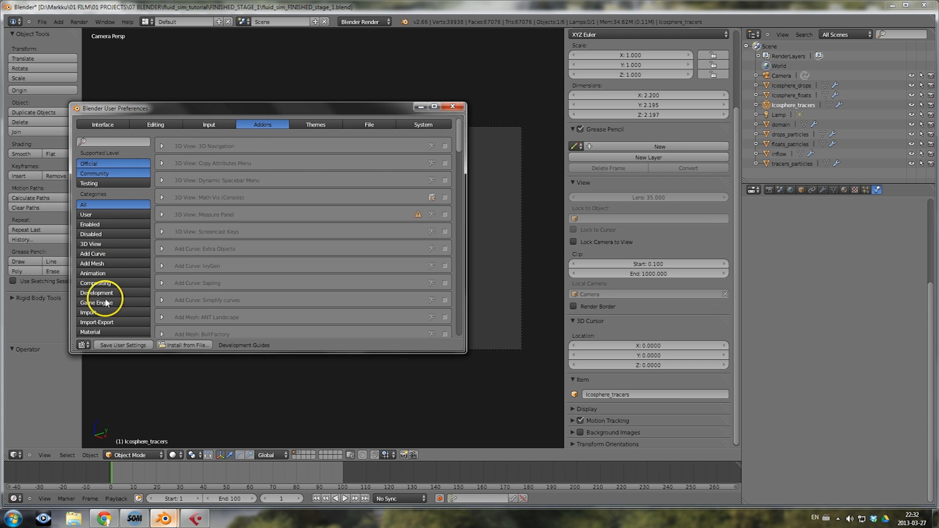
pyautogui.click(115, 321)
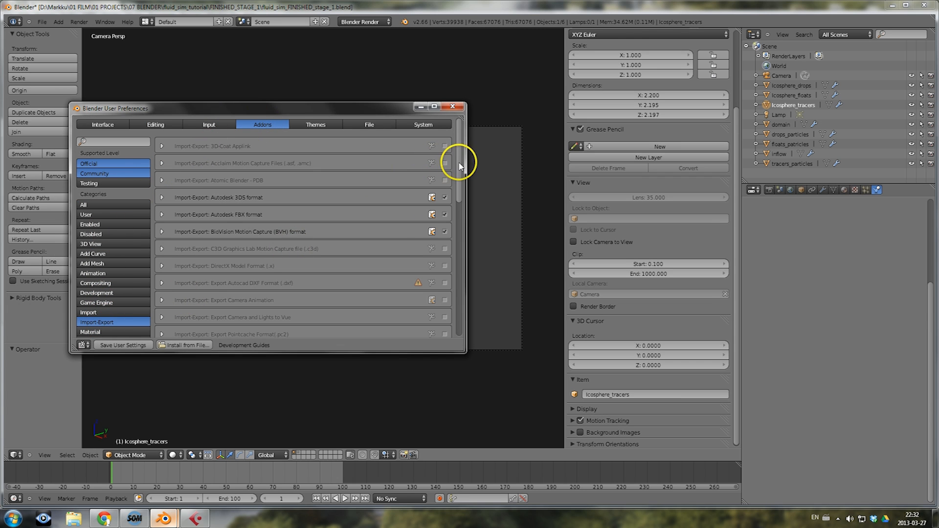
pyautogui.scroll(-10, 446, 228)
pyautogui.scroll(-5, 446, 258)
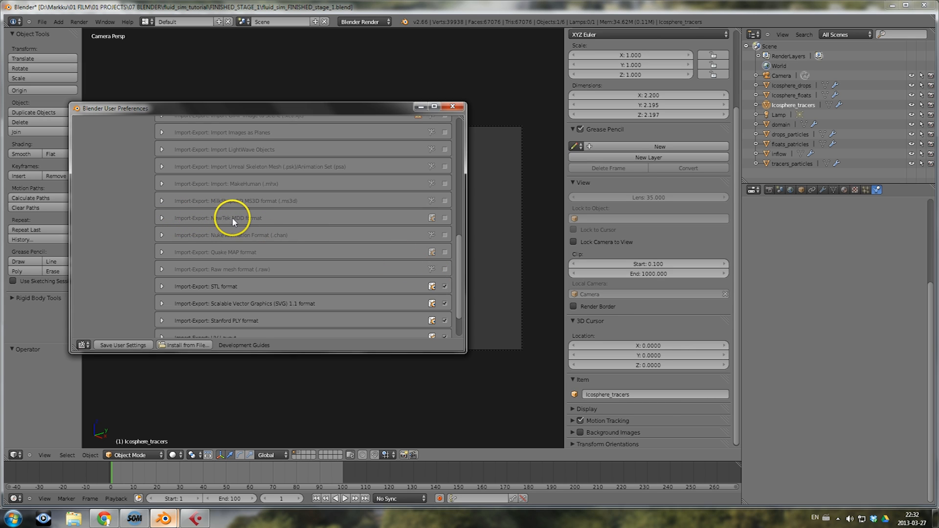
pyautogui.click(444, 218)
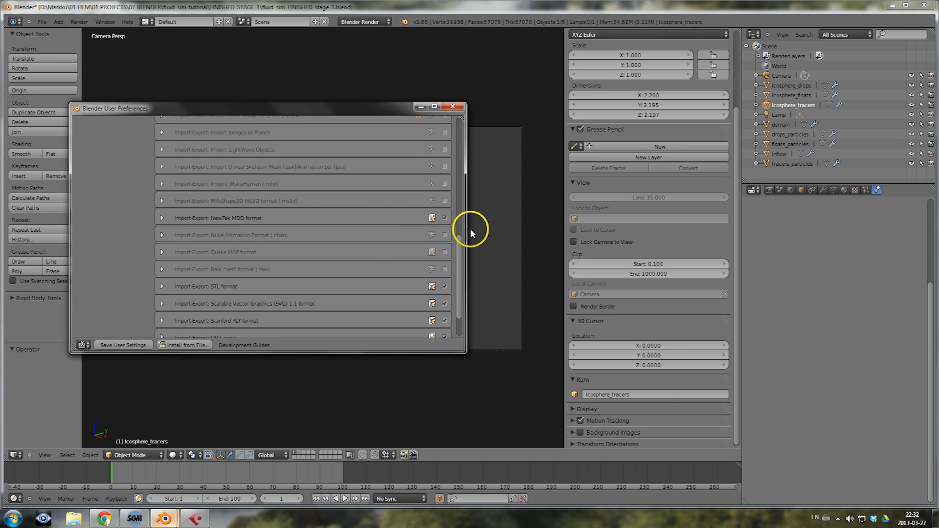
pyautogui.click(453, 106)
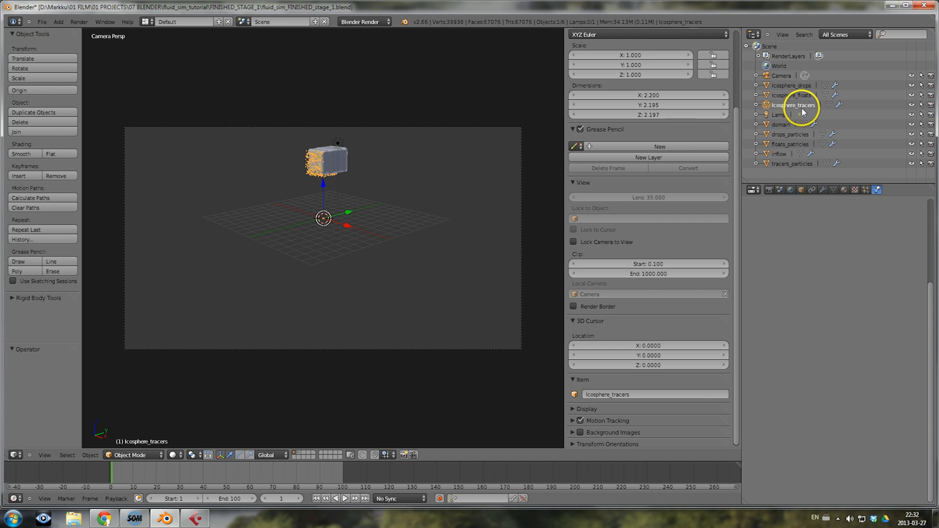
# Set up a Lightwave Point Cache (.mdd) export of Icosphere_tracers in the tracers folder and cancel it
pyautogui.click(41, 22)
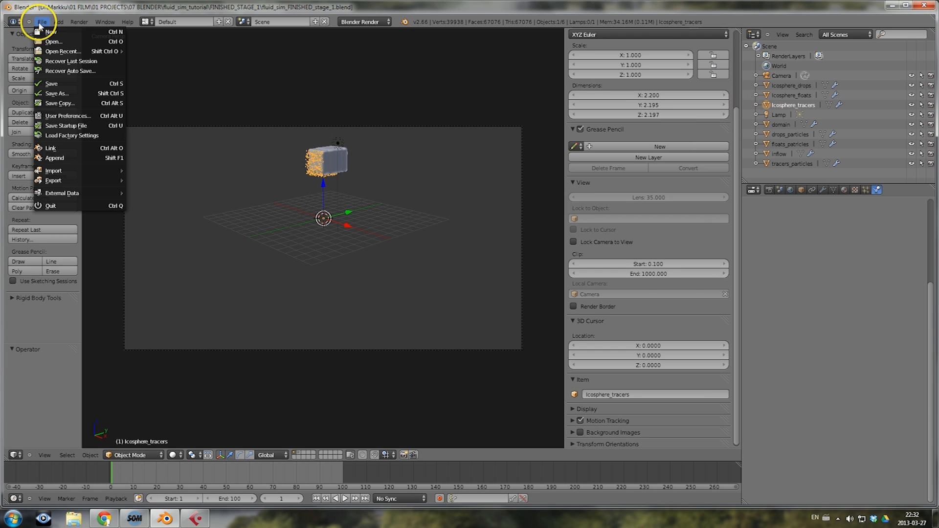
pyautogui.moveTo(95, 179)
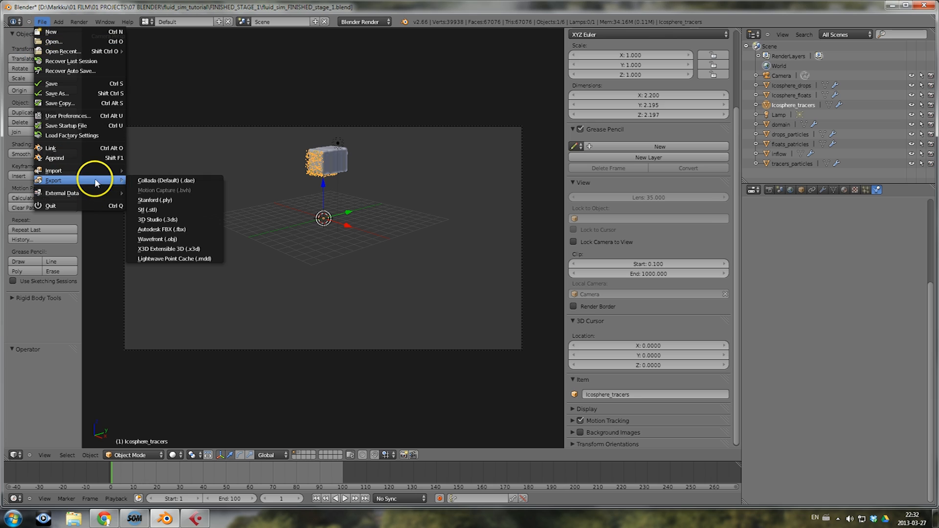
pyautogui.click(192, 259)
pyautogui.click(146, 100)
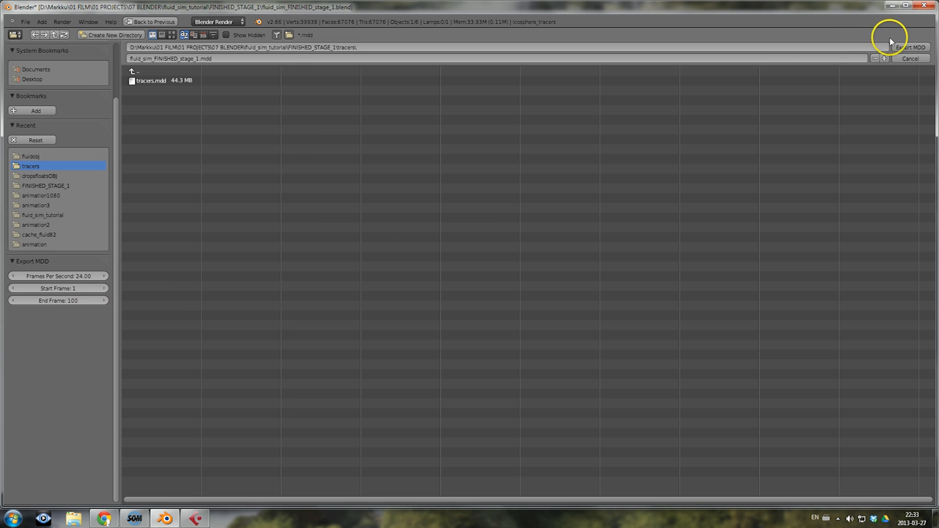
pyautogui.click(916, 48)
pyautogui.click(911, 59)
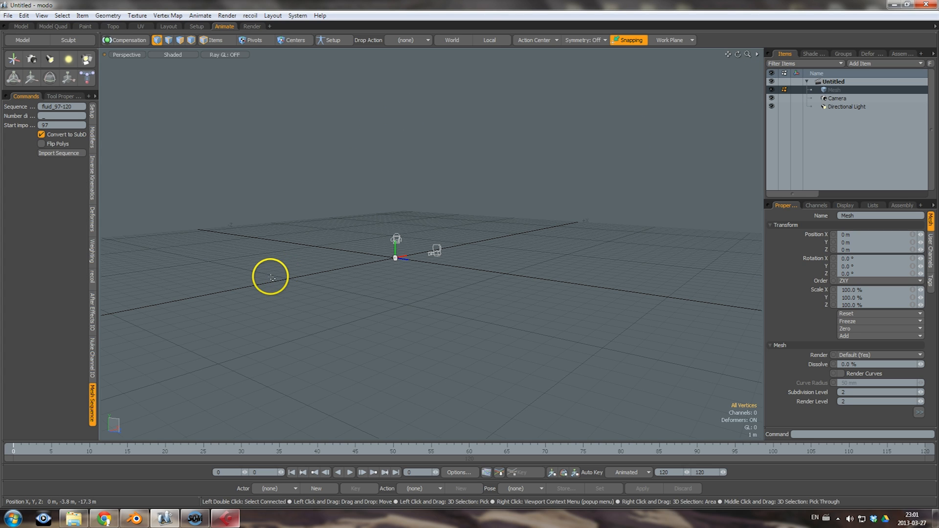
# Switch to Chrome and review the forum thread on Mesh Sequence import, the Mootzoid emReader page and the Bulk Rename Utility page
pyautogui.click(104, 518)
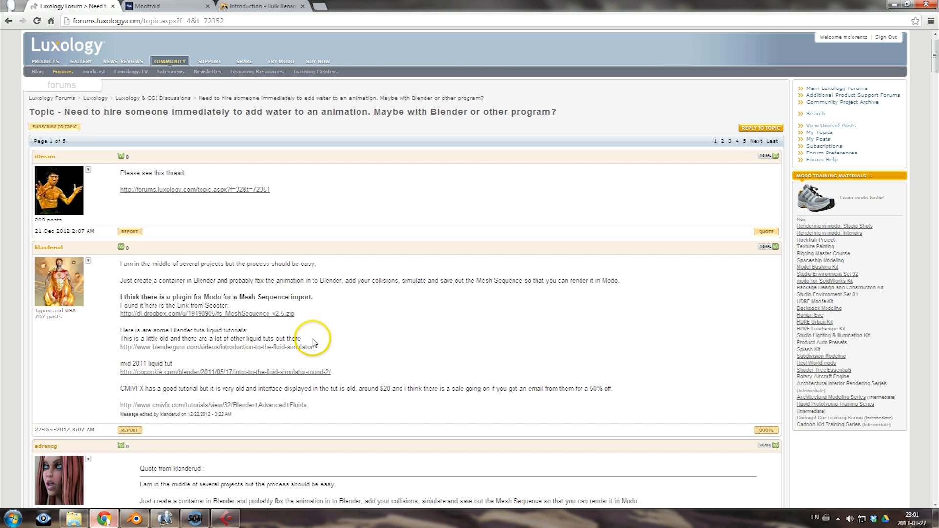
pyautogui.click(147, 7)
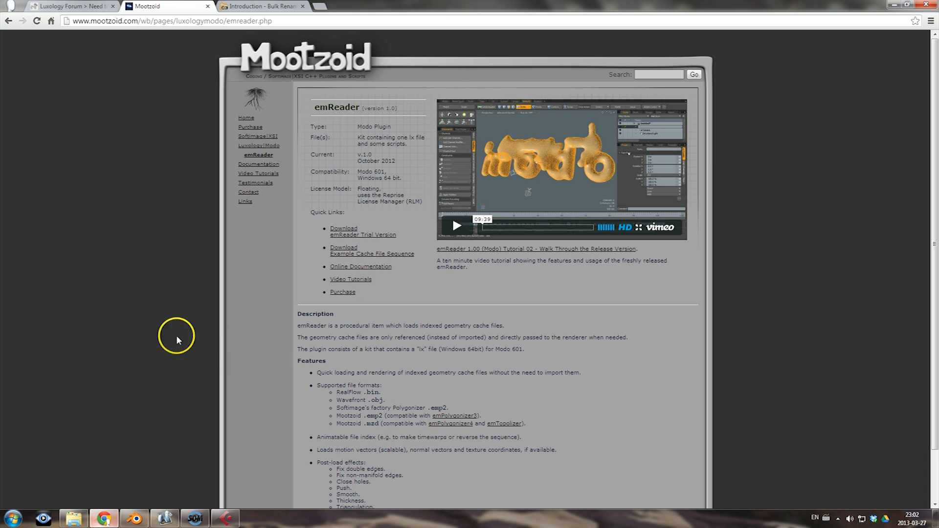
pyautogui.click(238, 7)
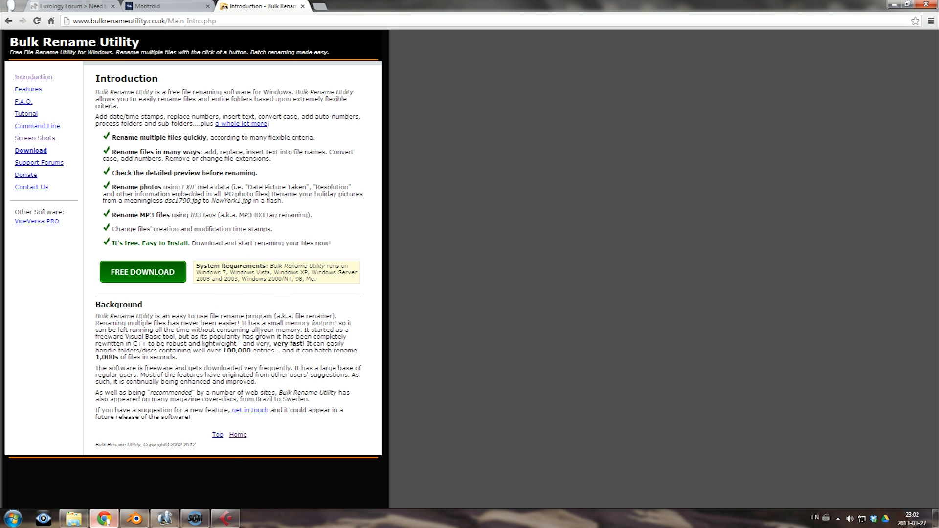
# Switch to modo and set the mesh sequence name to fluid_1_20 and the start import frame to 1
pyautogui.click(188, 514)
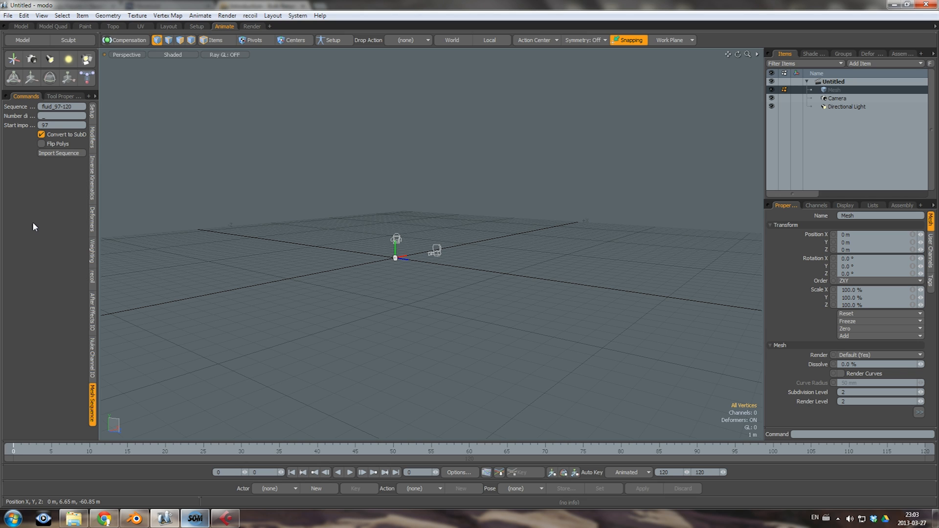
pyautogui.click(62, 109)
pyautogui.click(63, 163)
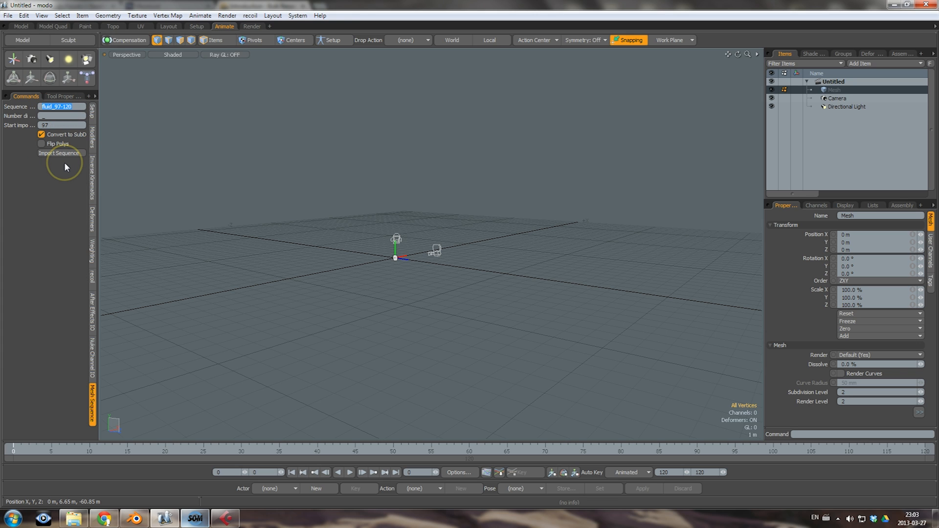
pyautogui.click(53, 107)
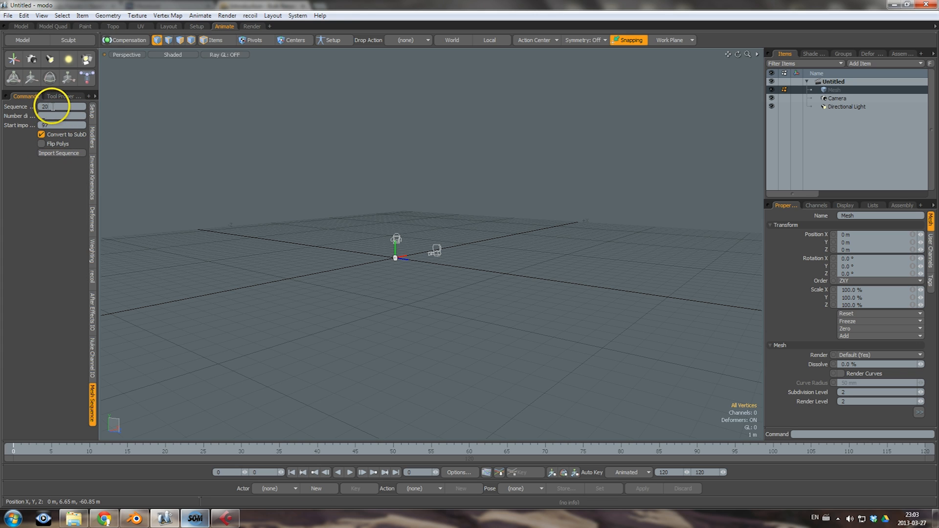
pyautogui.click(56, 115)
pyautogui.click(58, 125)
pyautogui.press('Return')
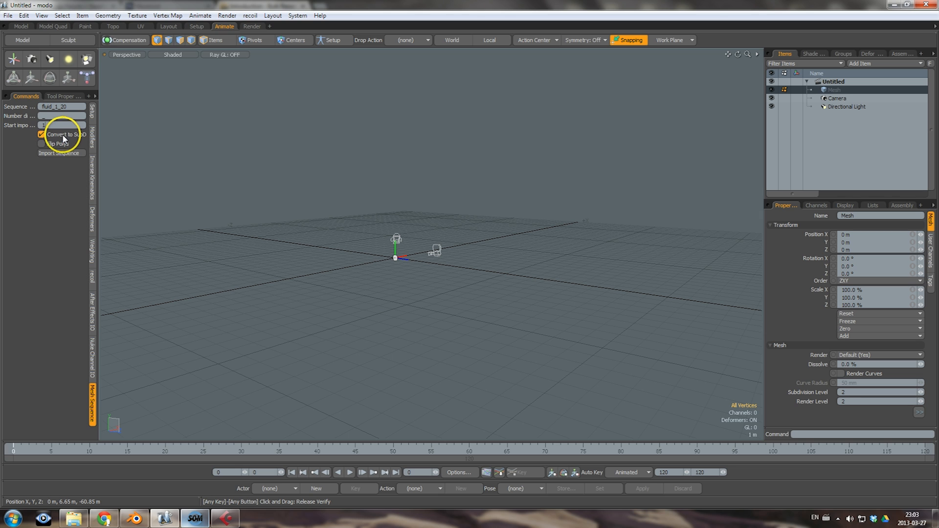
# Try to import the mesh sequence from the fluidobj folder, using fluid__000001 as the first mesh and fluid__000020 as the last
pyautogui.click(58, 153)
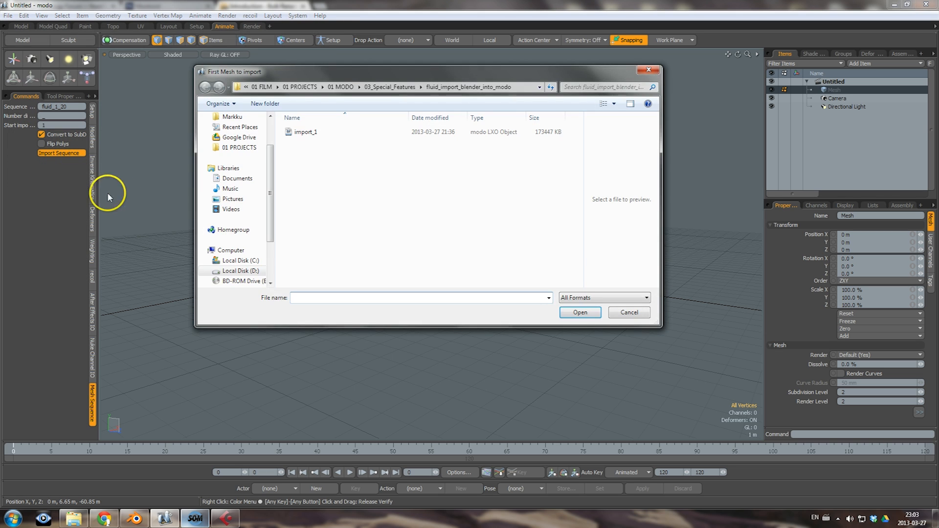
pyautogui.click(399, 87)
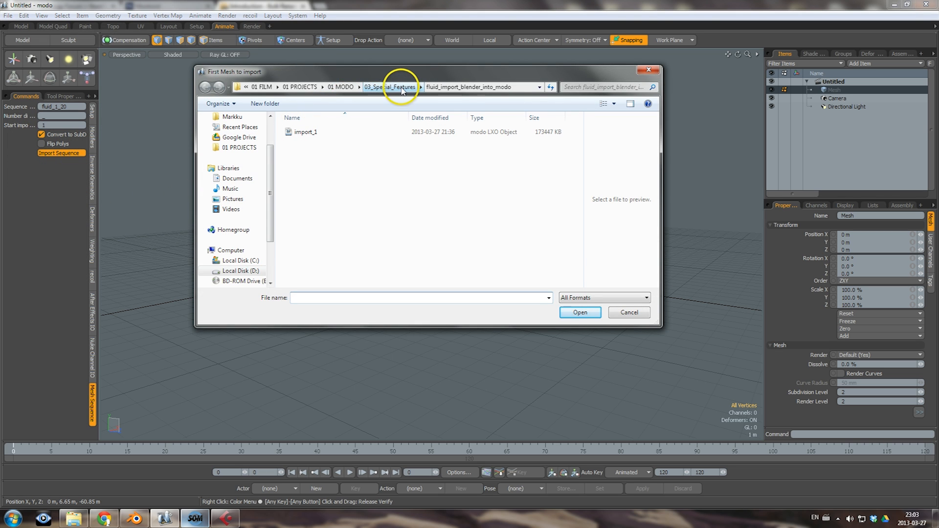
pyautogui.doubleClick(352, 142)
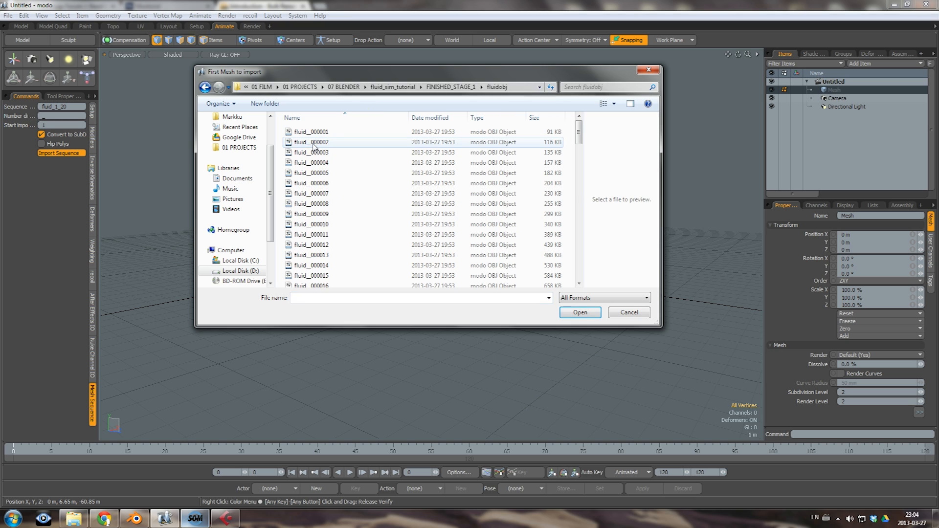
pyautogui.click(319, 133)
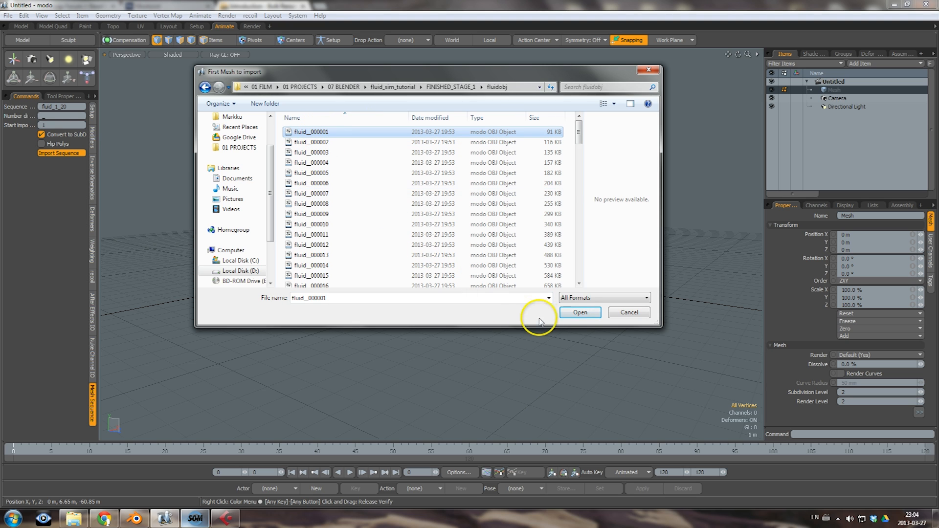
pyautogui.click(581, 314)
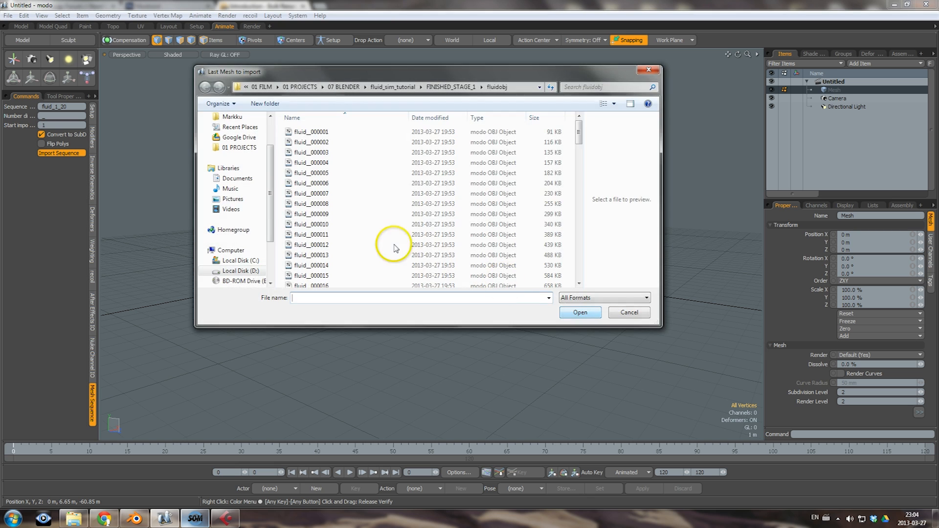
pyautogui.moveTo(577, 147)
pyautogui.mouseDown()
pyautogui.moveTo(577, 161)
pyautogui.moveTo(576, 152)
pyautogui.mouseUp()
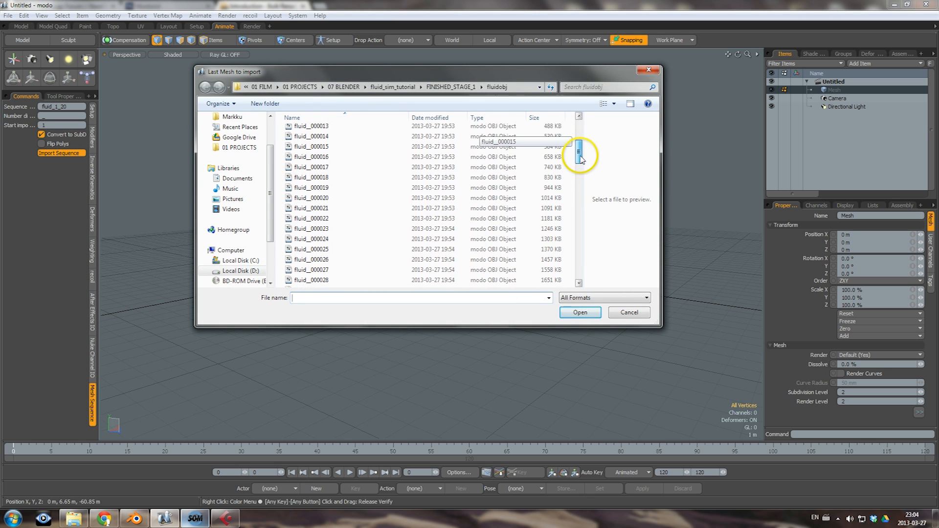
pyautogui.click(324, 198)
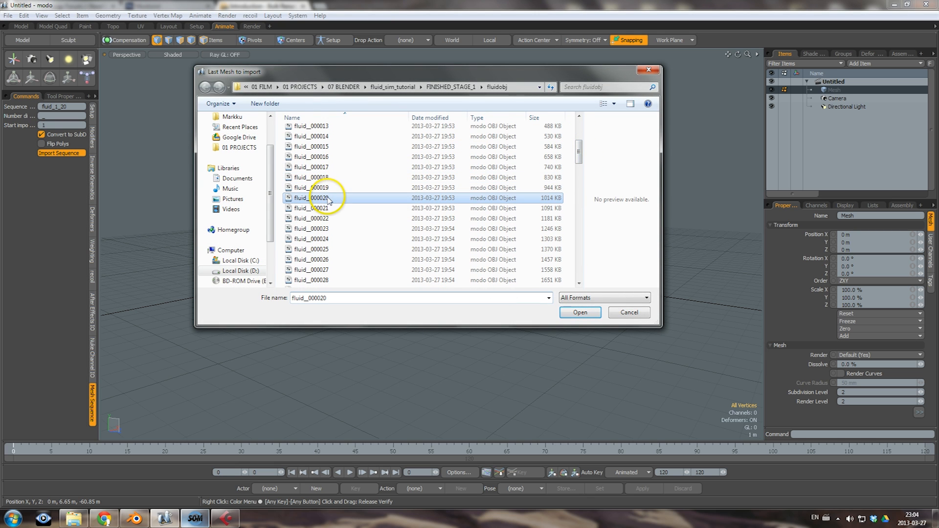
pyautogui.click(574, 309)
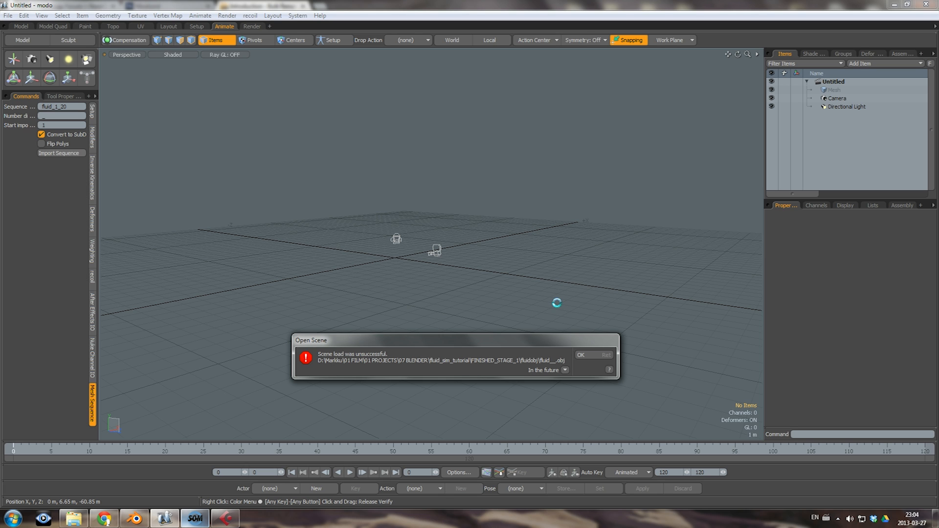
pyautogui.click(581, 354)
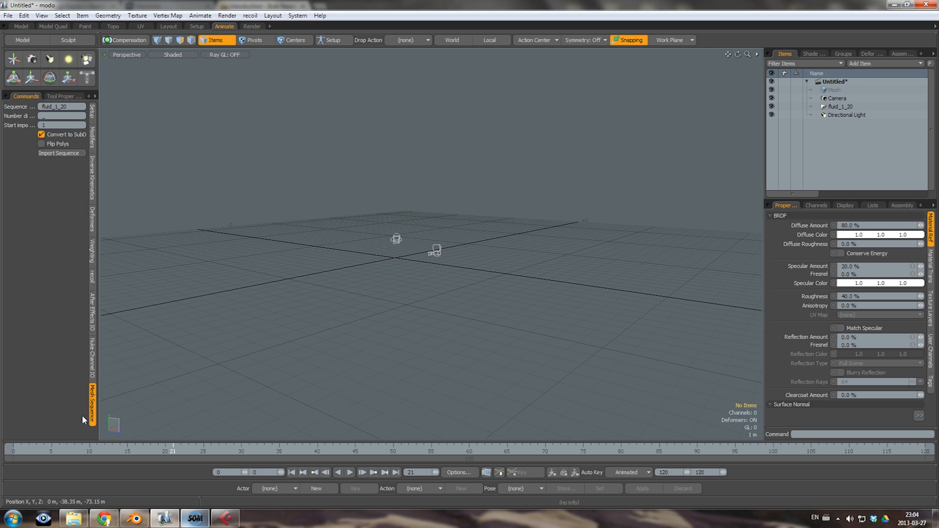
# Check the OBJ file names in Windows Explorer, launch Bulk Rename Utility and browse to the fluidobj folder on drive D
pyautogui.click(73, 518)
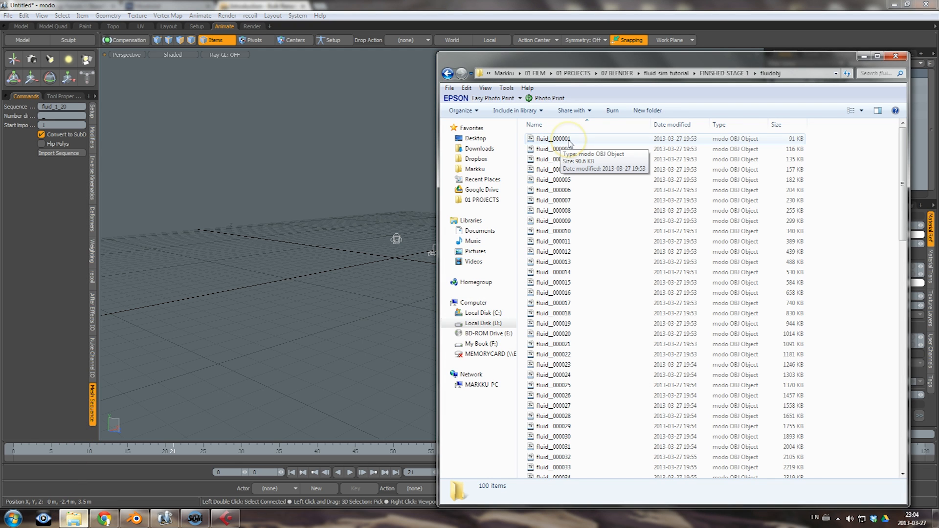
pyautogui.click(13, 517)
pyautogui.click(49, 455)
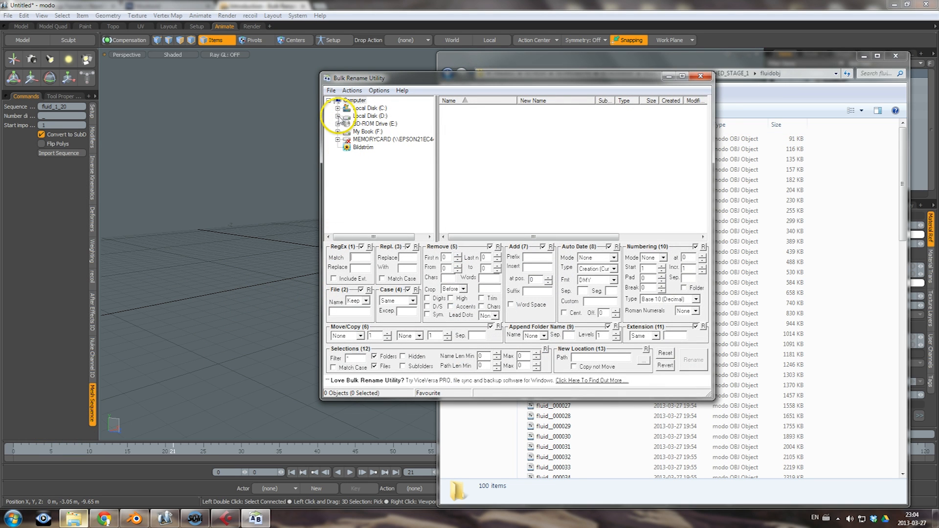
pyautogui.click(338, 116)
pyautogui.click(371, 147)
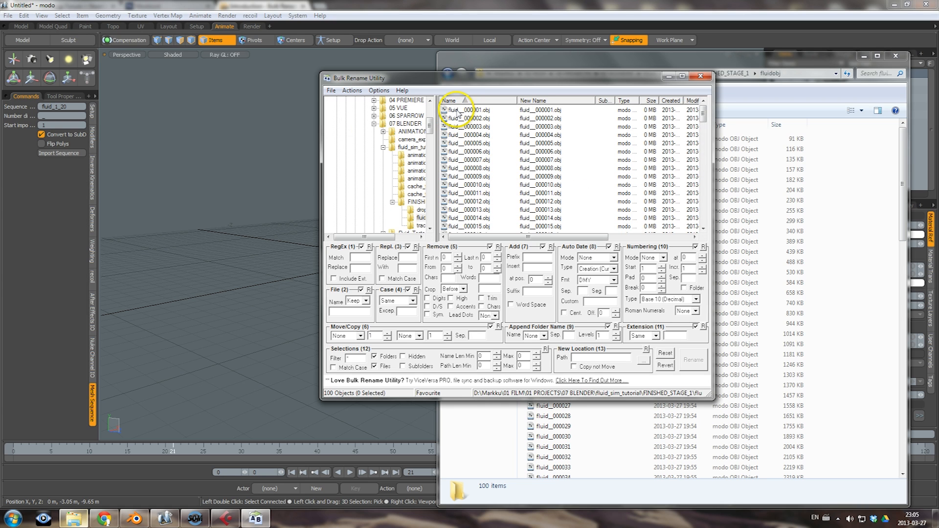
# Select all the fluid OBJ files and set the renaming to remove the first 9 characters
pyautogui.click(458, 113)
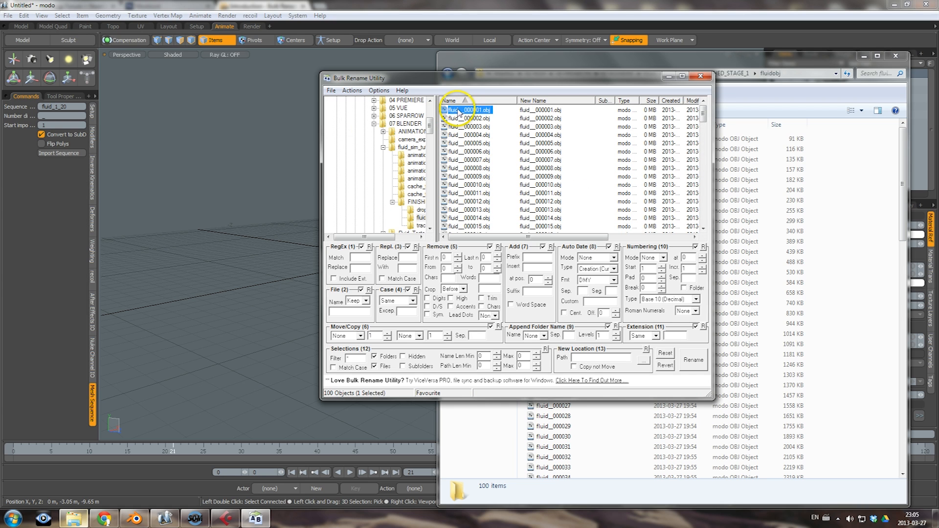
pyautogui.moveTo(703, 113); pyautogui.dragTo(694, 89)
pyautogui.keyDown('shift'); pyautogui.click(491, 226); pyautogui.keyUp('shift')
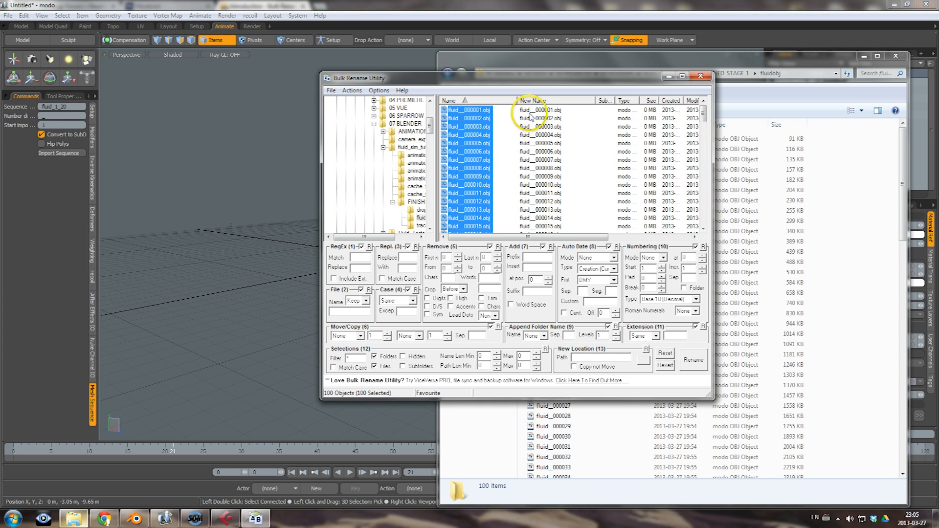
pyautogui.click(458, 262)
pyautogui.write('8')
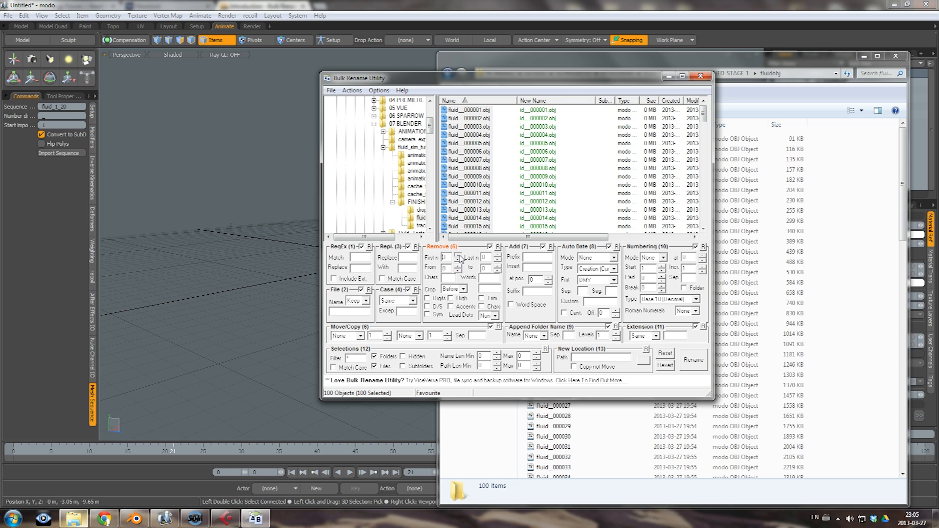
pyautogui.click(458, 257)
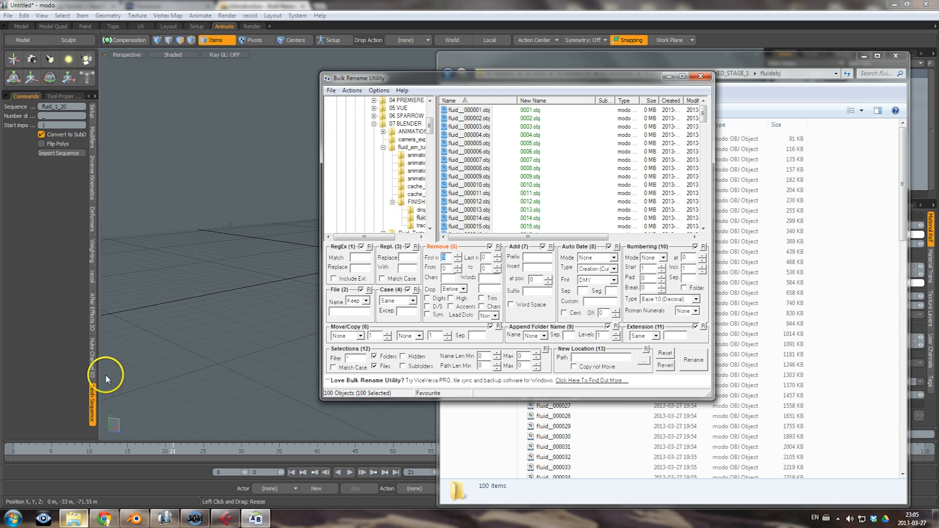
# Add the prefix fluid_, rename all the selected files, and close Bulk Rename Utility and the Explorer window
pyautogui.click(533, 256)
pyautogui.write('fluid')
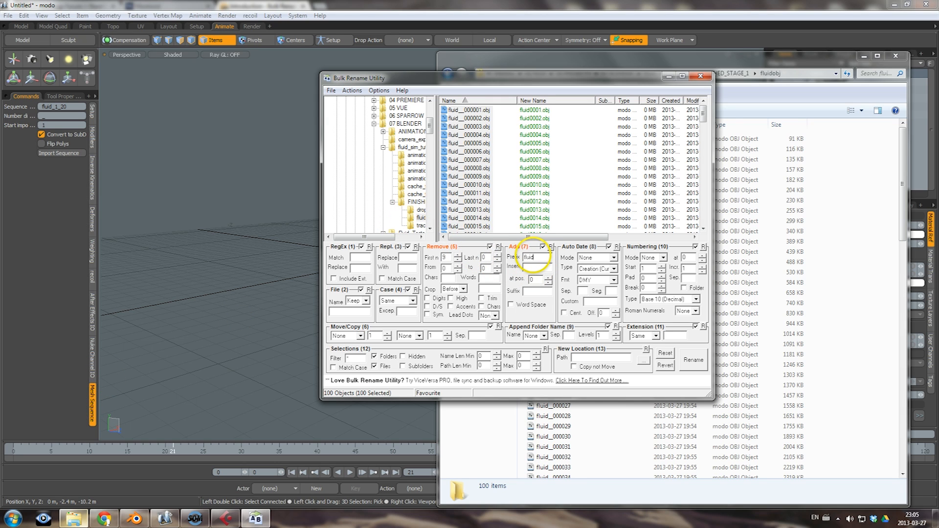
pyautogui.write('_')
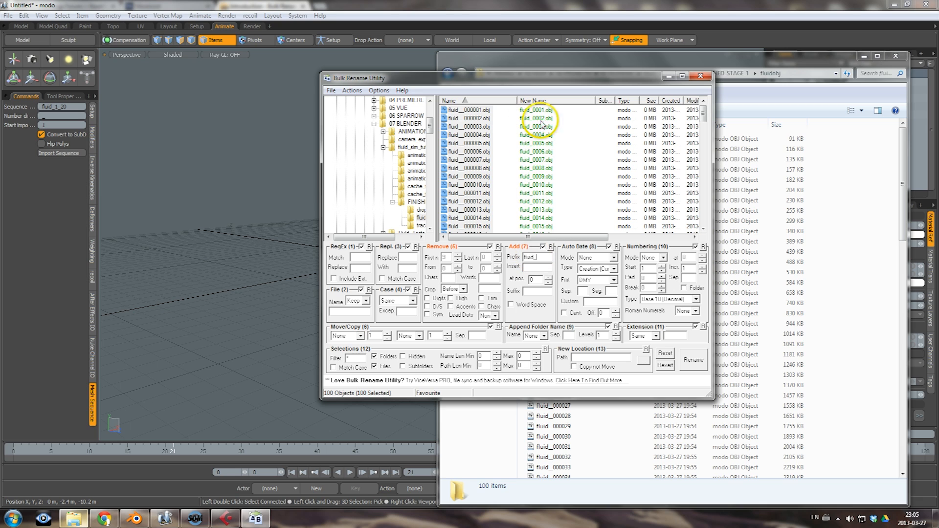
pyautogui.click(695, 362)
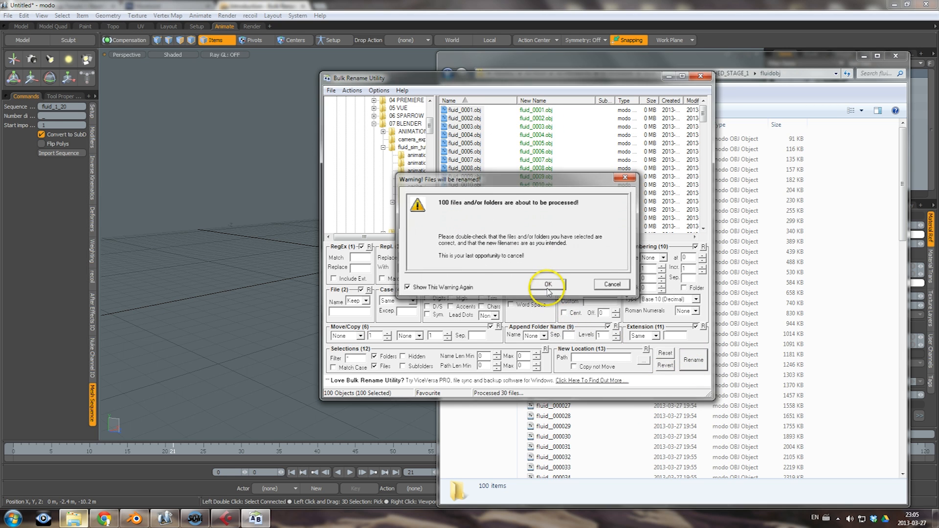
pyautogui.click(547, 286)
pyautogui.click(548, 285)
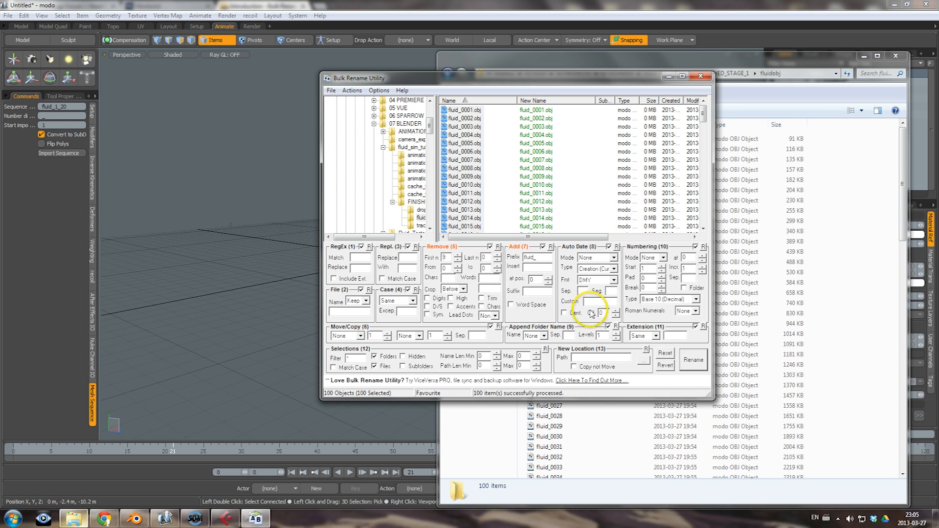
pyautogui.click(700, 76)
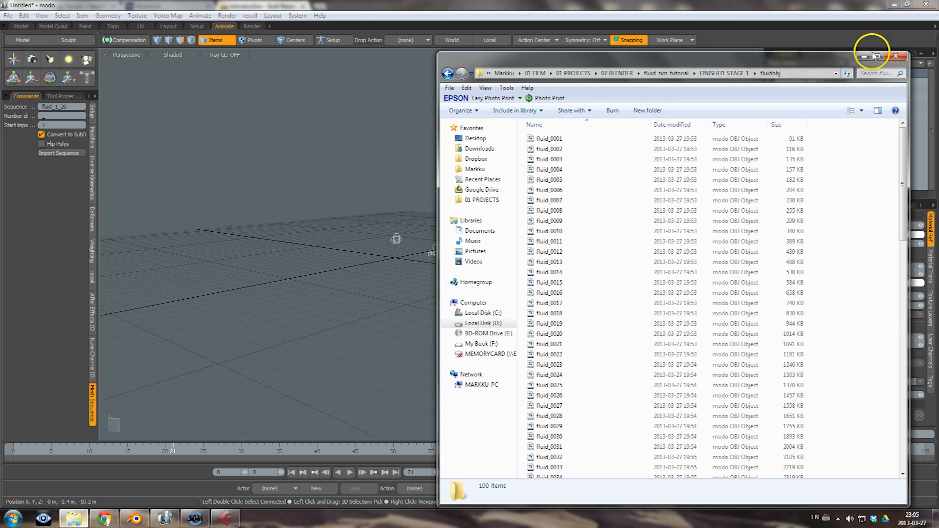
pyautogui.click(895, 57)
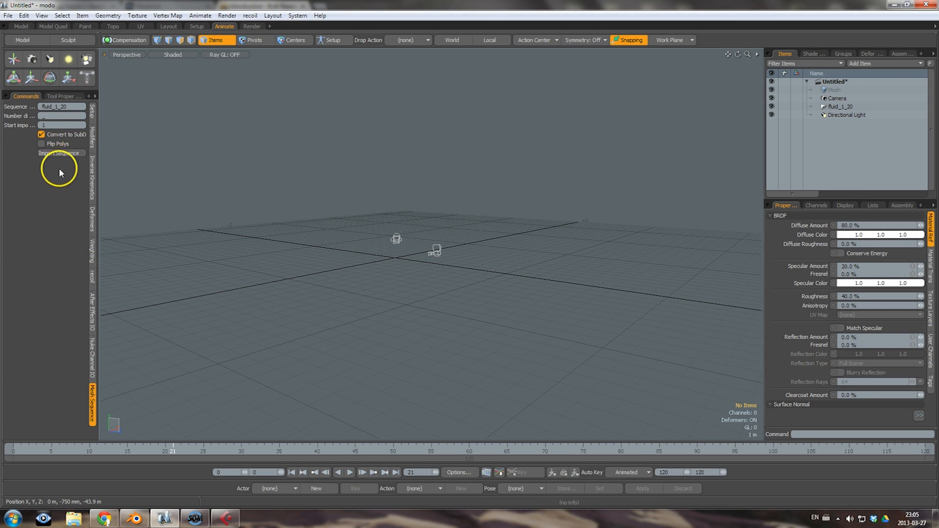
# Import the mesh sequence fluid_1_20 from fluid_0001 to fluid_0020 in the fluidobj folder, with Import as Static Meshes enabled
pyautogui.click(57, 154)
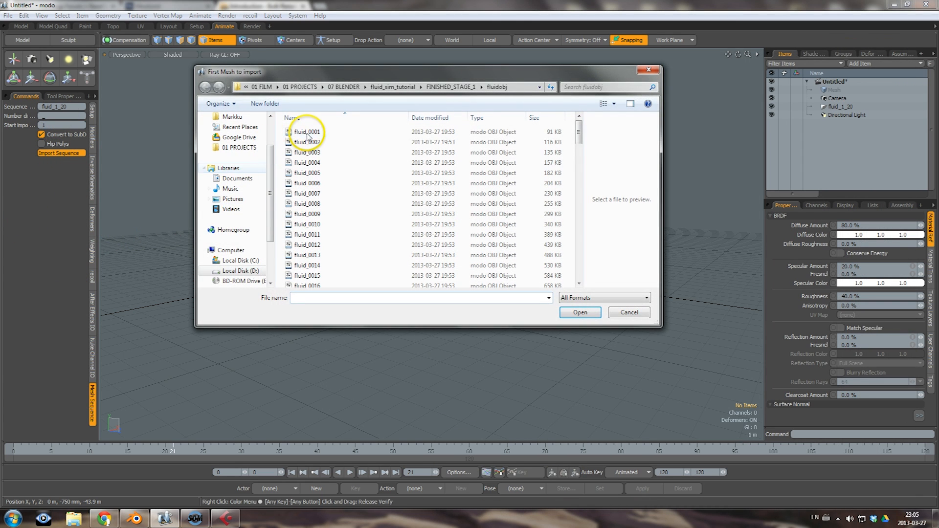
pyautogui.click(307, 133)
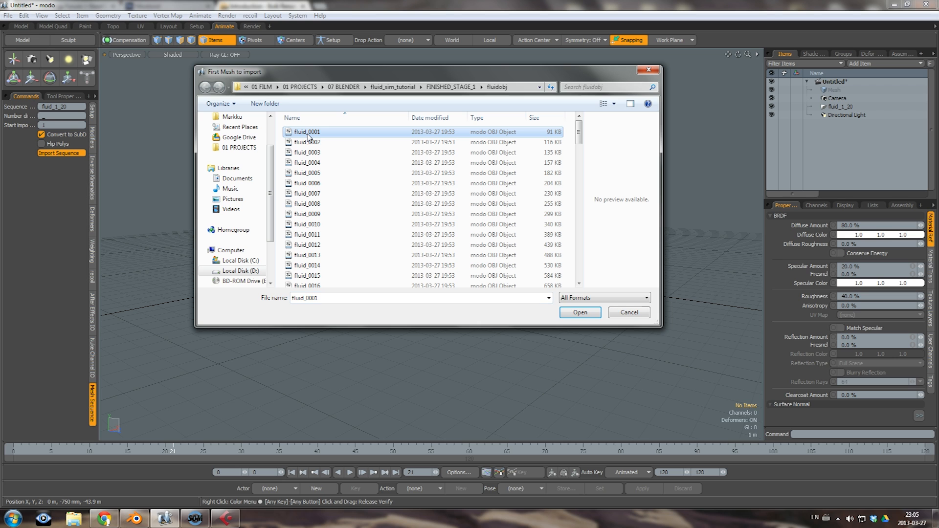
pyautogui.click(572, 312)
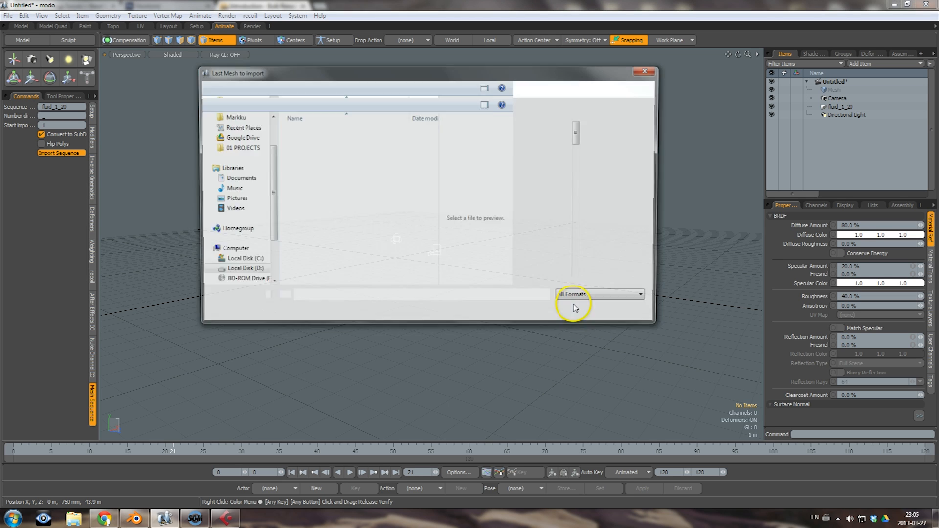
pyautogui.moveTo(579, 131); pyautogui.dragTo(580, 169)
pyautogui.click(308, 141)
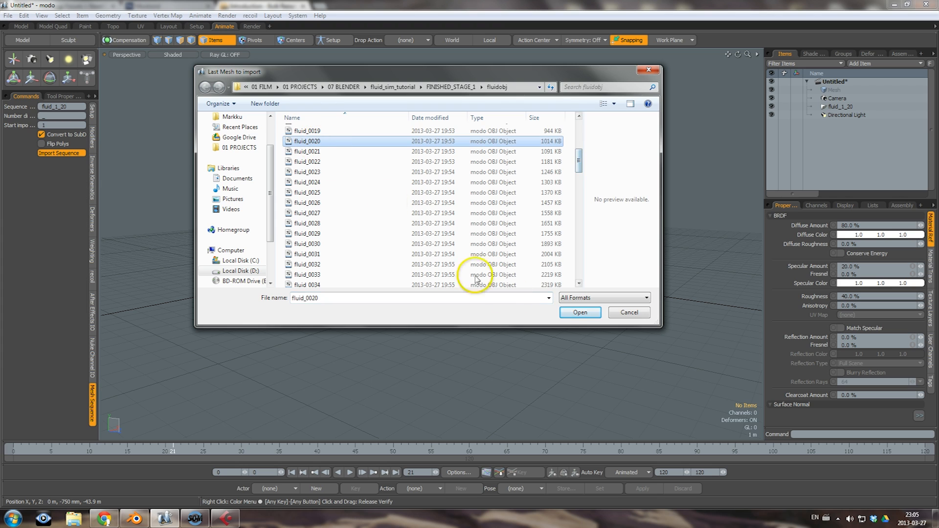
pyautogui.click(565, 312)
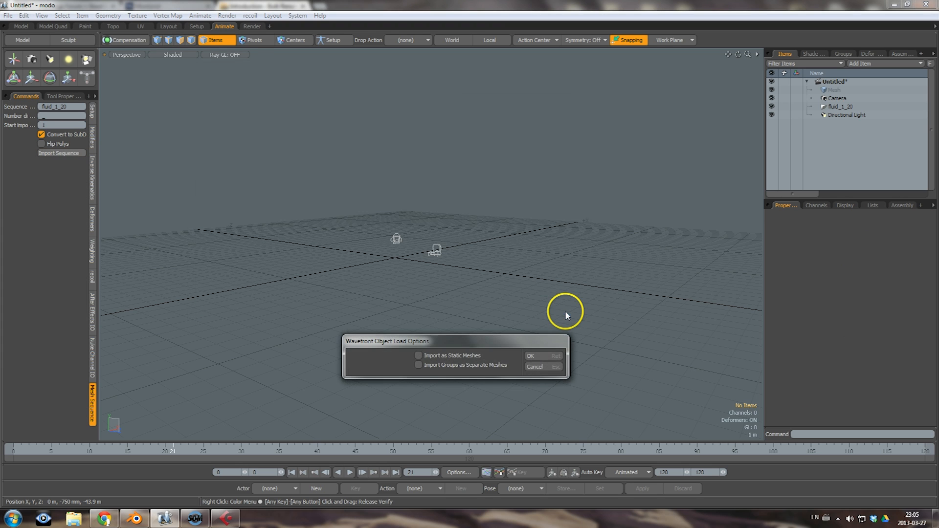
pyautogui.click(418, 355)
pyautogui.click(547, 355)
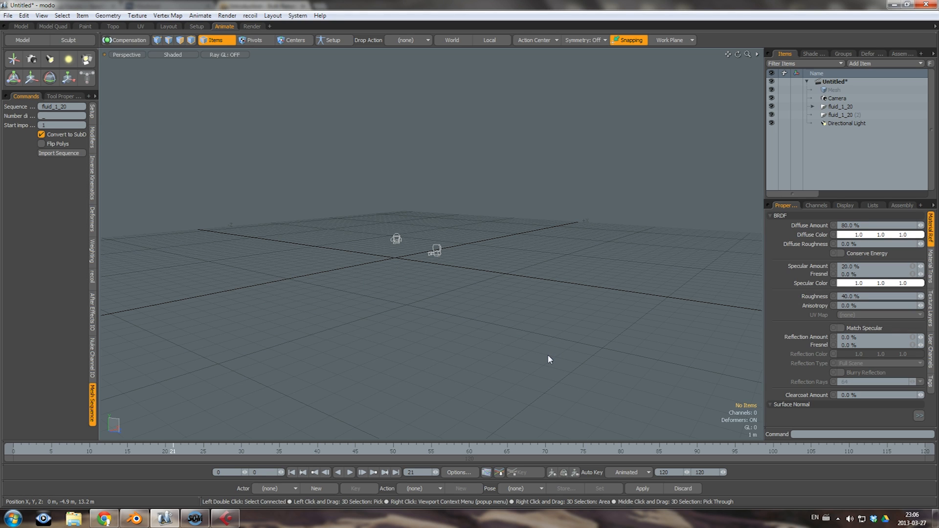
# Preview the imported fluid at frame 20 and delete the empty duplicate group fluid_1_20 (2)
pyautogui.moveTo(157, 448)
pyautogui.mouseDown()
pyautogui.moveTo(90, 451)
pyautogui.moveTo(165, 449)
pyautogui.mouseUp()
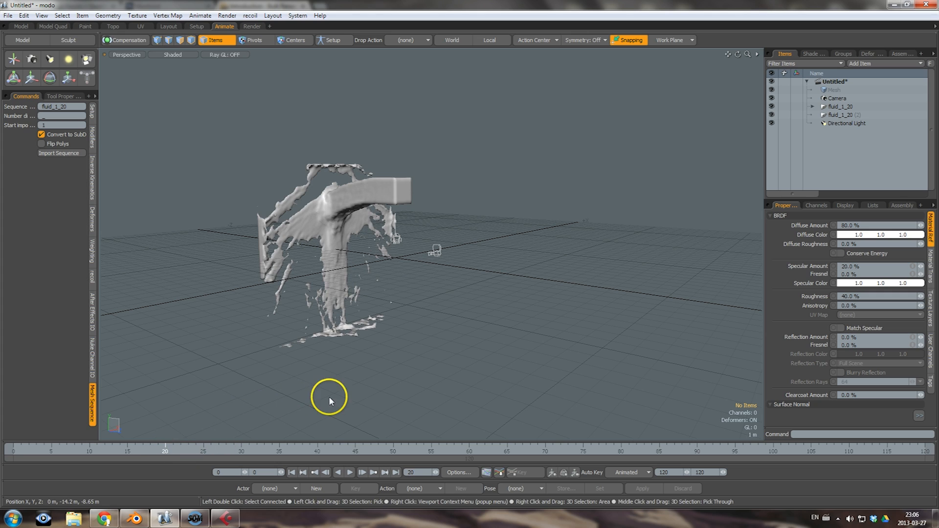
pyautogui.click(834, 114)
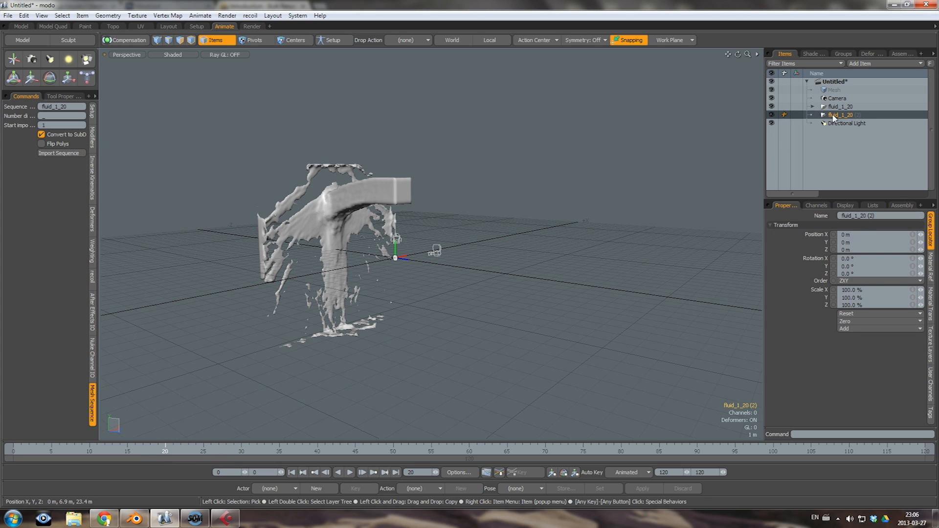
pyautogui.press('Delete')
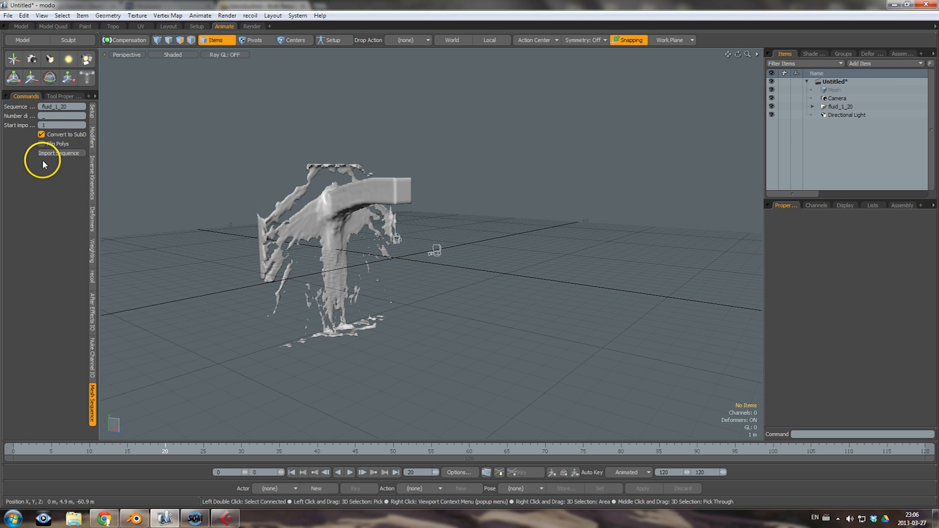
# Set the sequence name to fluid_21_40 and the start import frame to 21 for the next batch
pyautogui.click(63, 106)
pyautogui.click(56, 153)
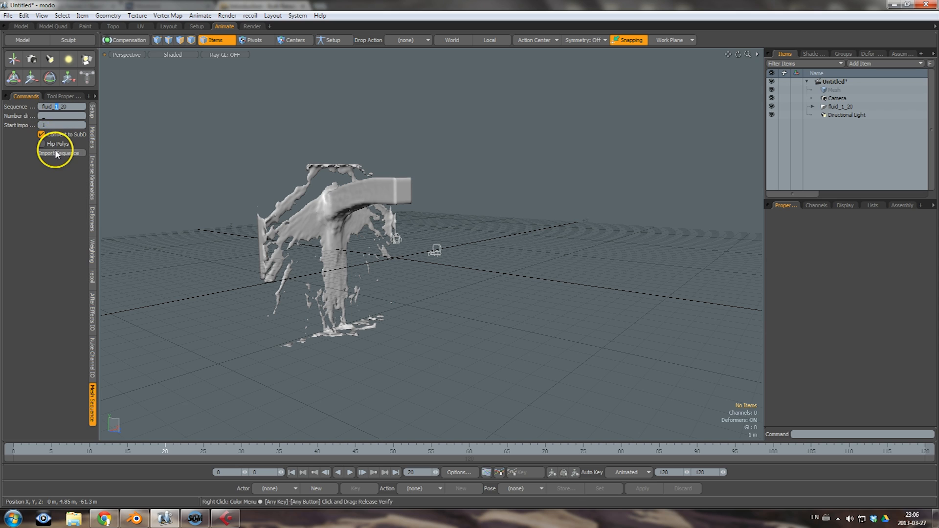
pyautogui.write('2')
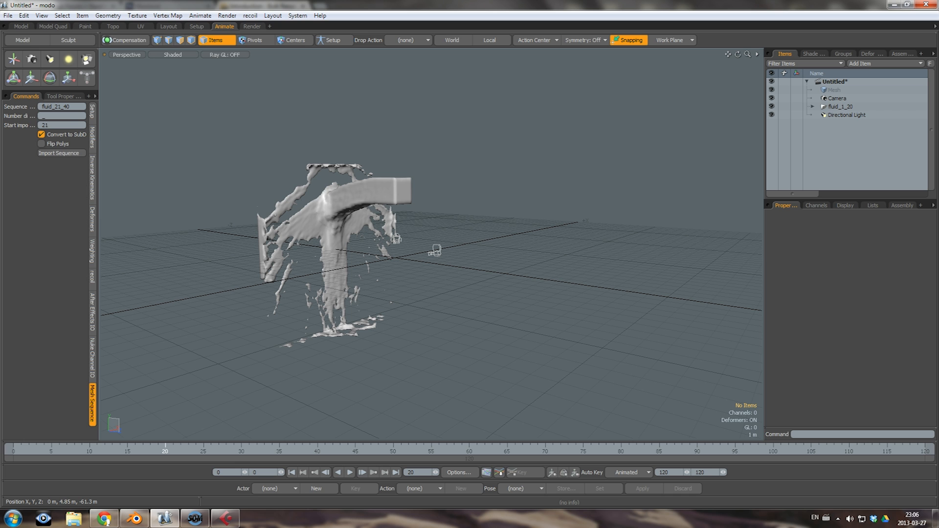
# Import the next mesh sequence from fluid_0021 to fluid_0040 as static meshes
pyautogui.click(58, 153)
pyautogui.scroll(-2, 579, 144)
pyautogui.moveTo(578, 143); pyautogui.dragTo(577, 152)
pyautogui.click(313, 201)
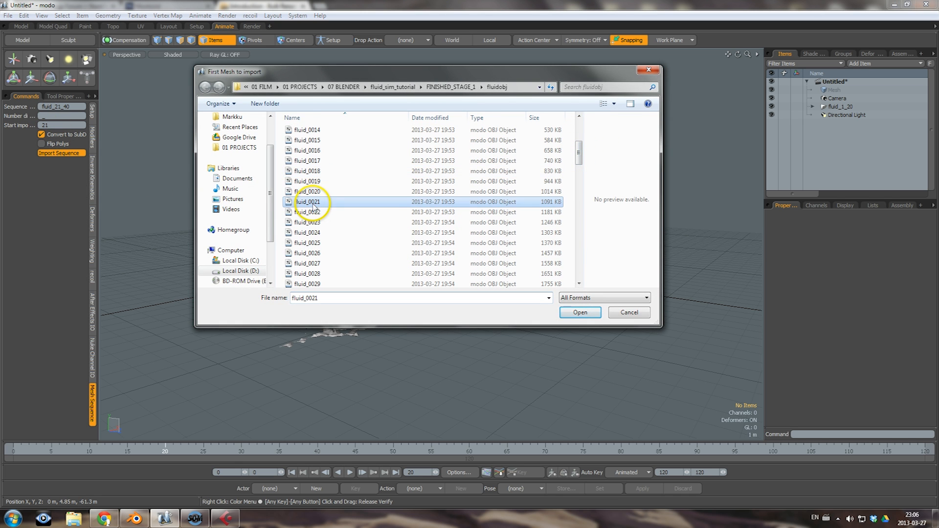
pyautogui.press('Return')
pyautogui.moveTo(563, 130); pyautogui.dragTo(579, 182)
pyautogui.click(319, 249)
pyautogui.click(578, 313)
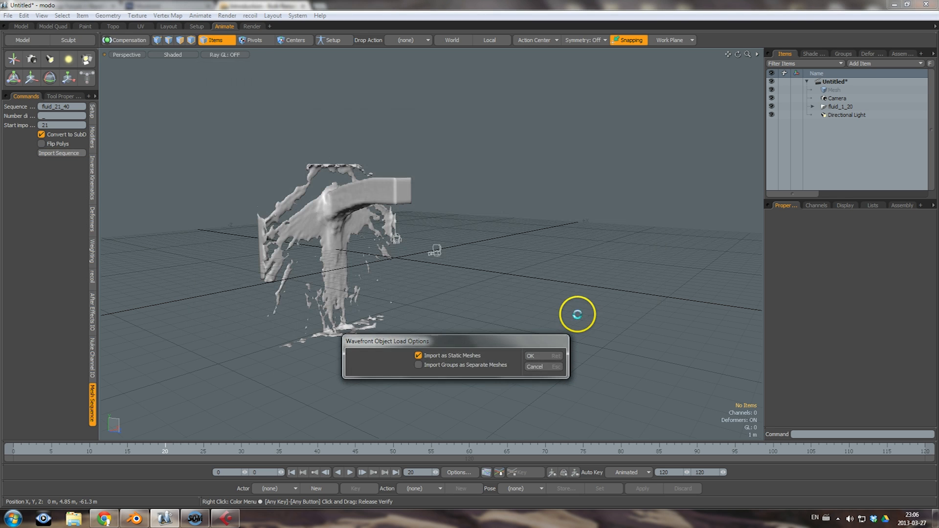
pyautogui.click(538, 355)
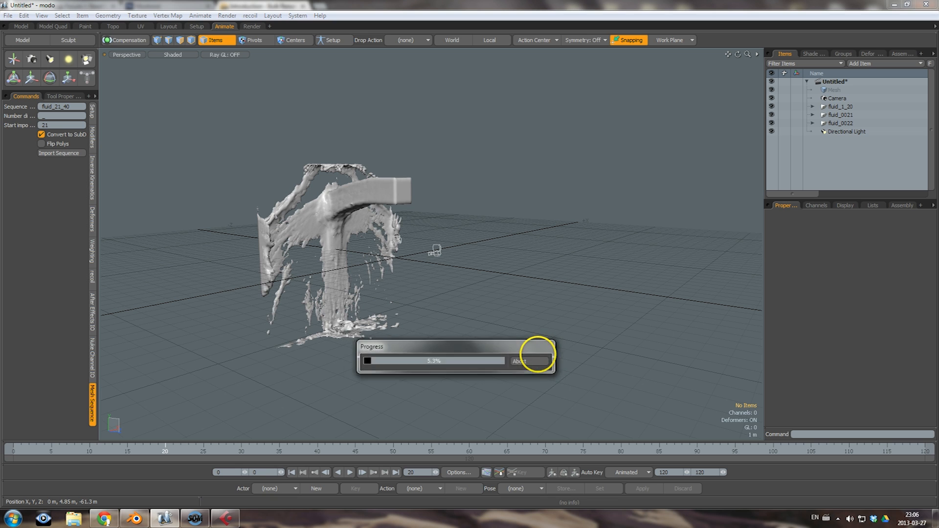
# Preview the imported fluid sequences along the timeline and set the end of both the current range and the scene to frame 100
pyautogui.moveTo(284, 449); pyautogui.dragTo(188, 451)
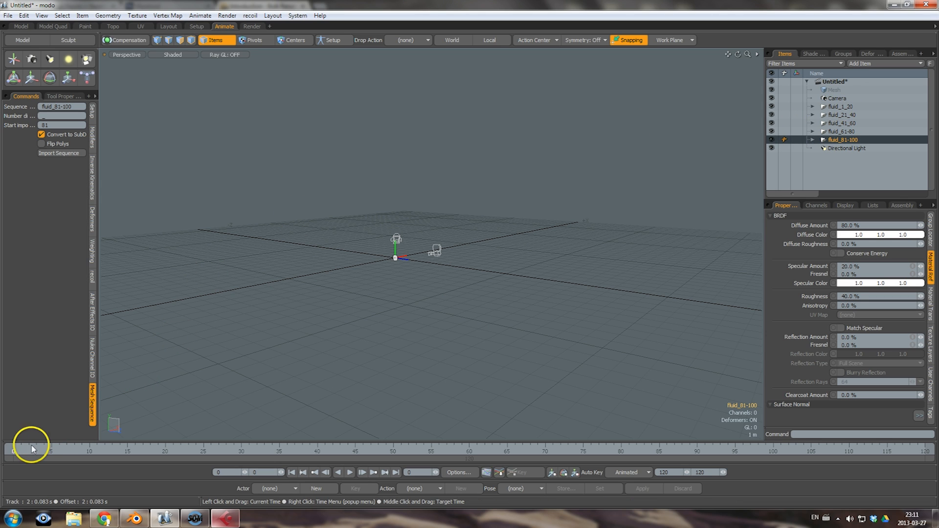
pyautogui.moveTo(19, 450); pyautogui.dragTo(694, 411)
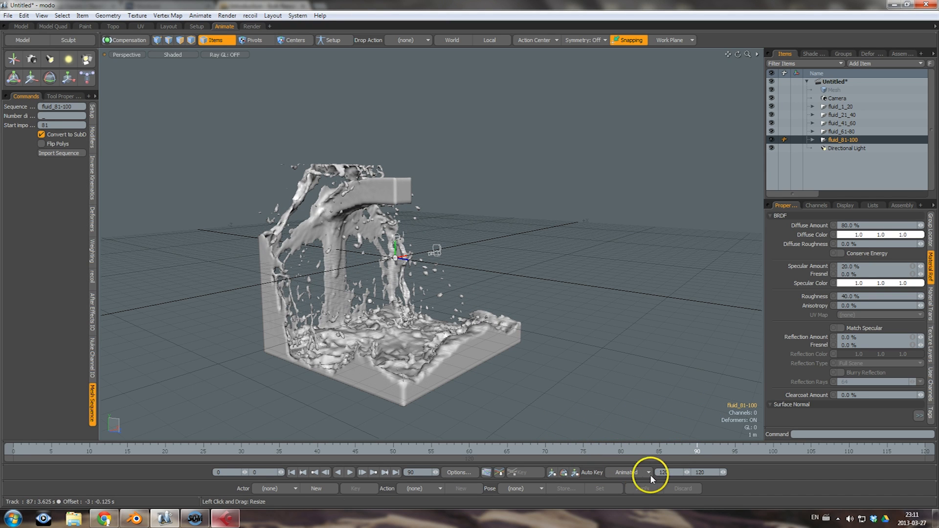
pyautogui.click(711, 473)
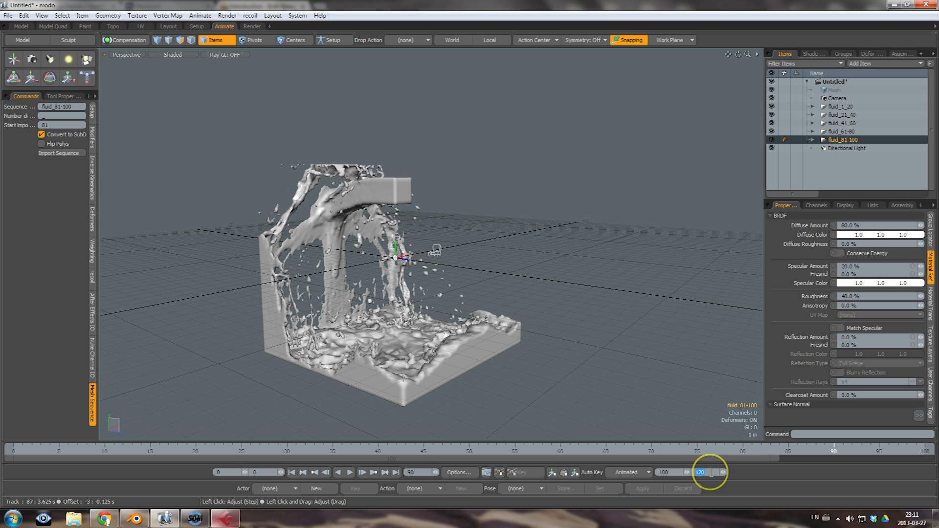
pyautogui.write('100')
pyautogui.press('Return')
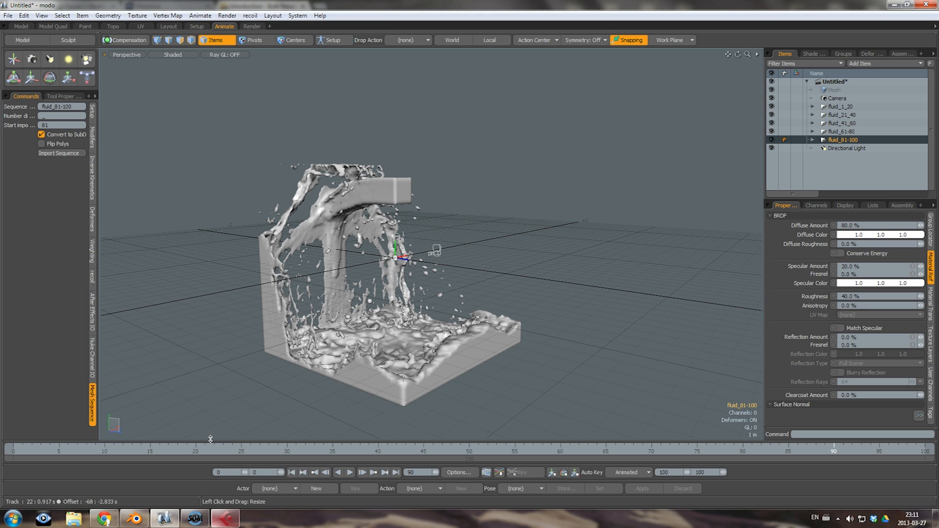
# Import the tracer_geometry OBJ from the tracers folder, leaving Import as Static Meshes off
pyautogui.click(8, 15)
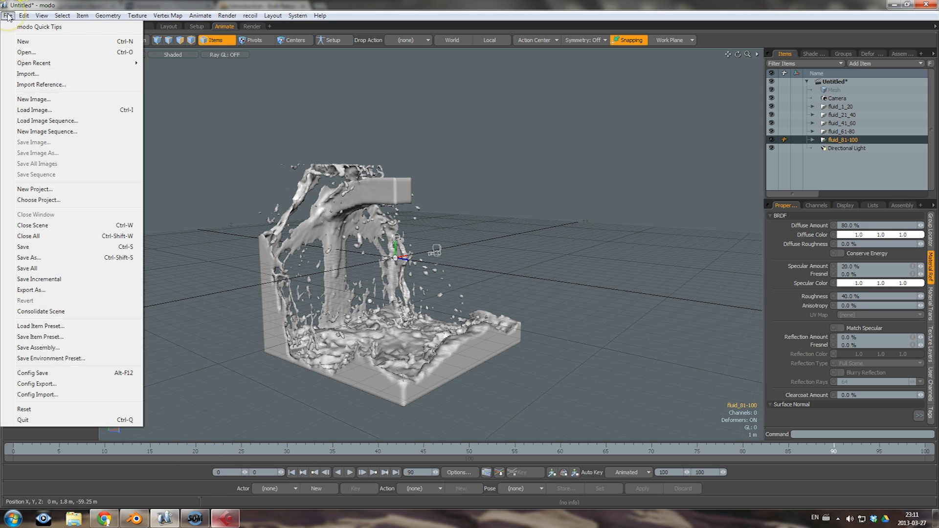
pyautogui.click(30, 74)
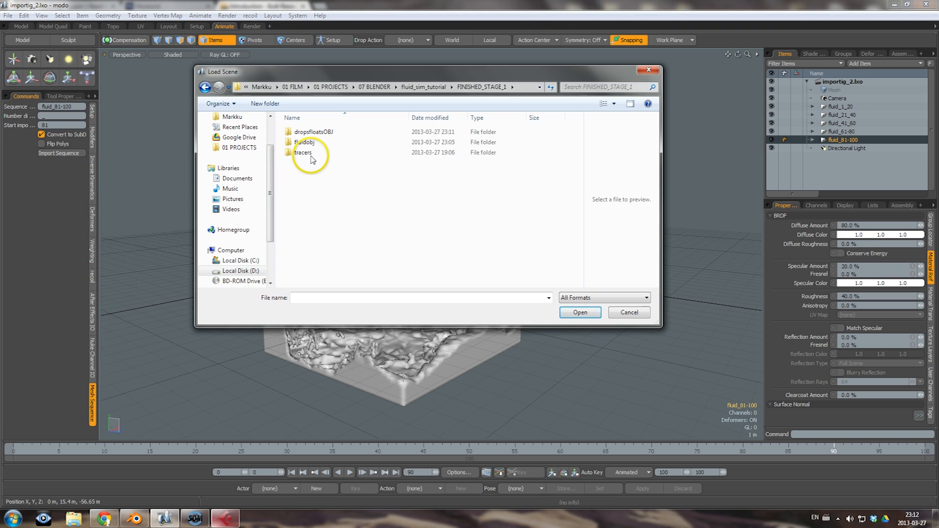
pyautogui.doubleClick(312, 153)
pyautogui.doubleClick(314, 132)
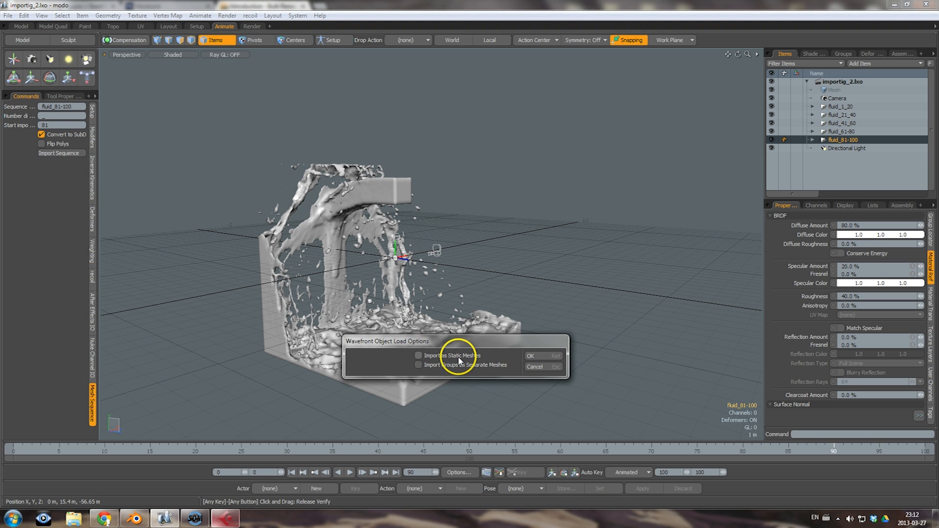
pyautogui.click(532, 356)
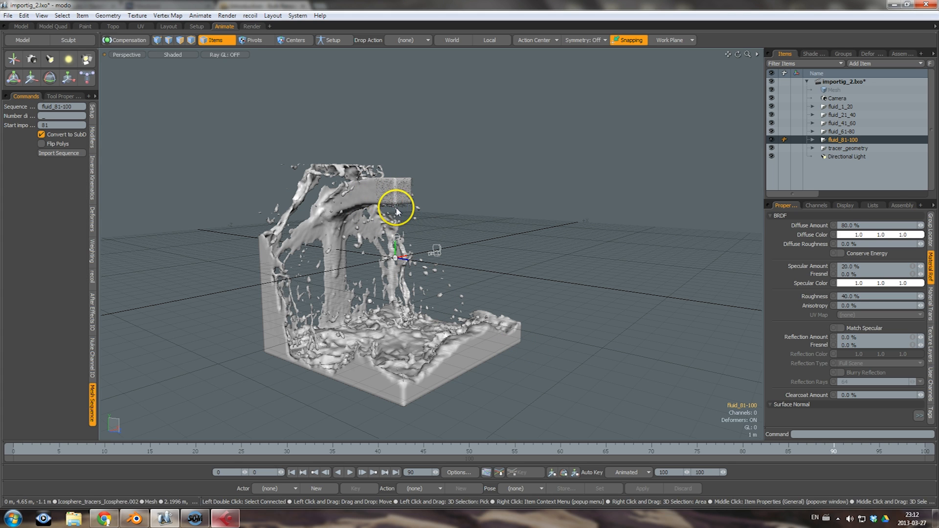
# Go to frame 0 and add an MDD Influence deformer to the Icosphere_tracers_Icosphere.002 mesh inside tracer_geometry
pyautogui.moveTo(25, 446)
pyautogui.mouseDown()
pyautogui.moveTo(443, 441)
pyautogui.moveTo(13, 443)
pyautogui.mouseUp()
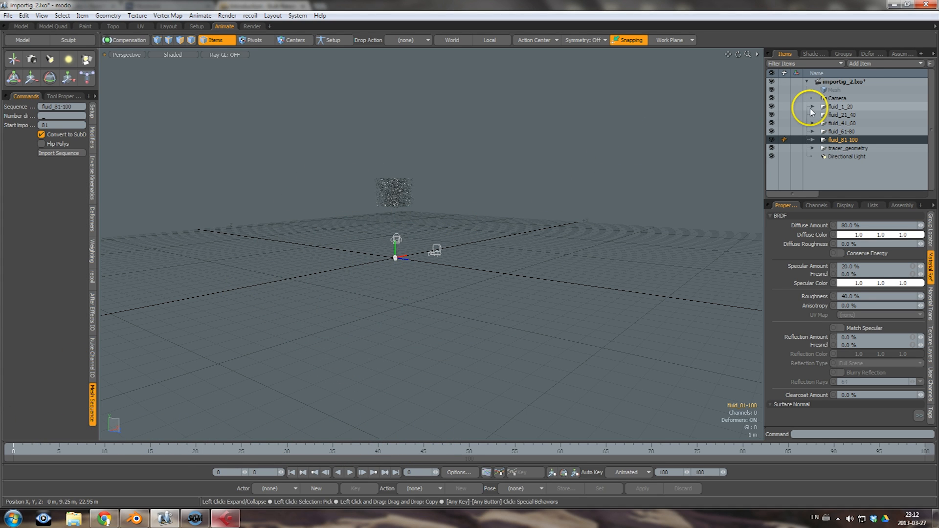
pyautogui.click(812, 148)
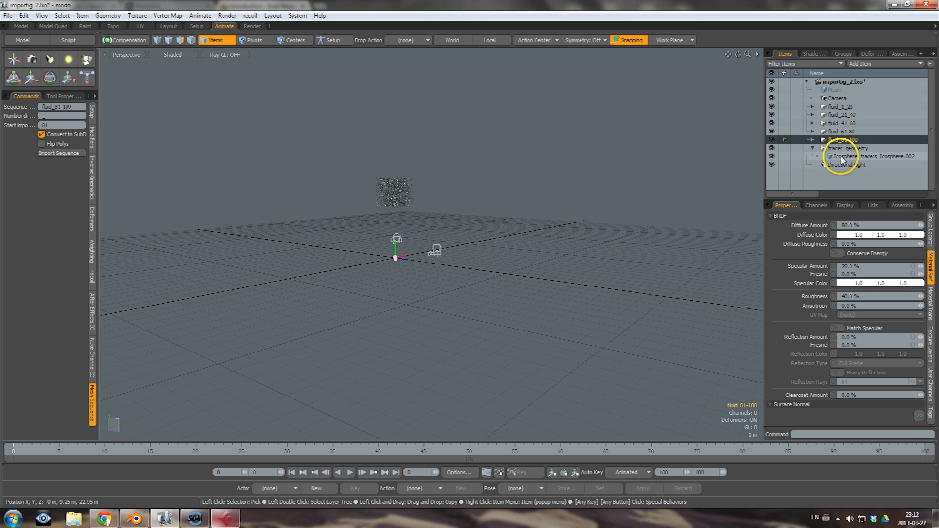
pyautogui.rightClick(842, 157)
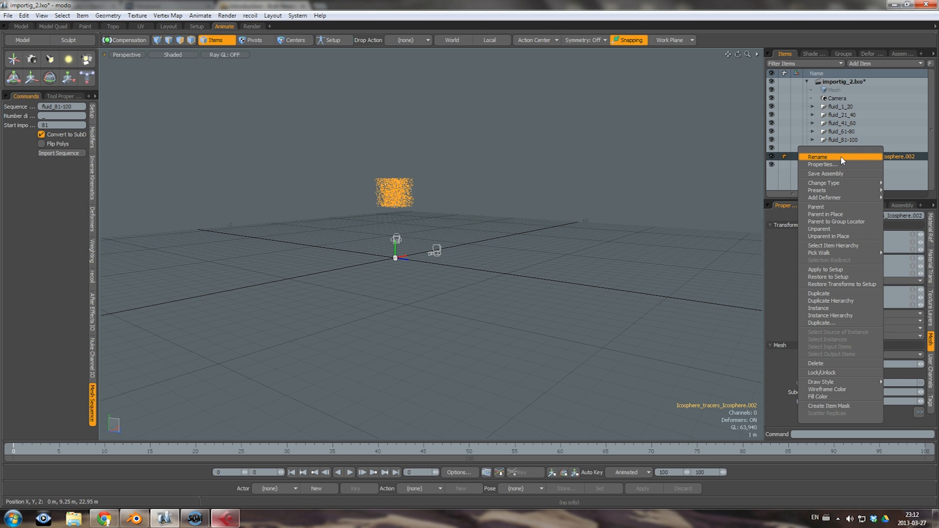
pyautogui.click(903, 159)
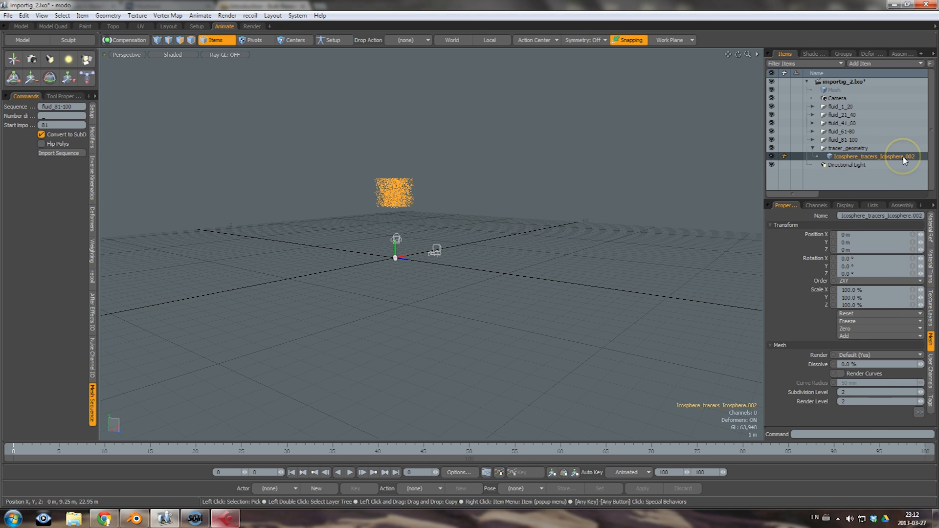
pyautogui.rightClick(863, 158)
pyautogui.moveTo(847, 196)
pyautogui.moveTo(911, 214)
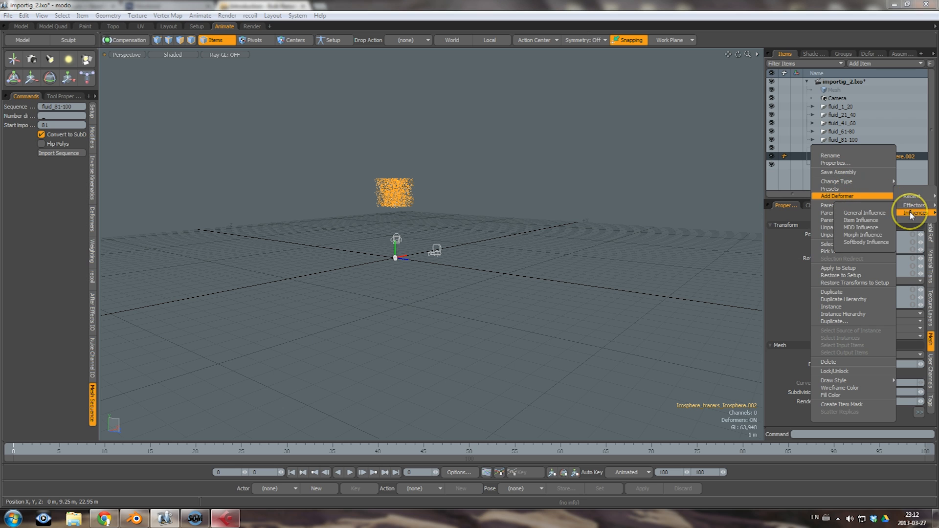
pyautogui.click(861, 228)
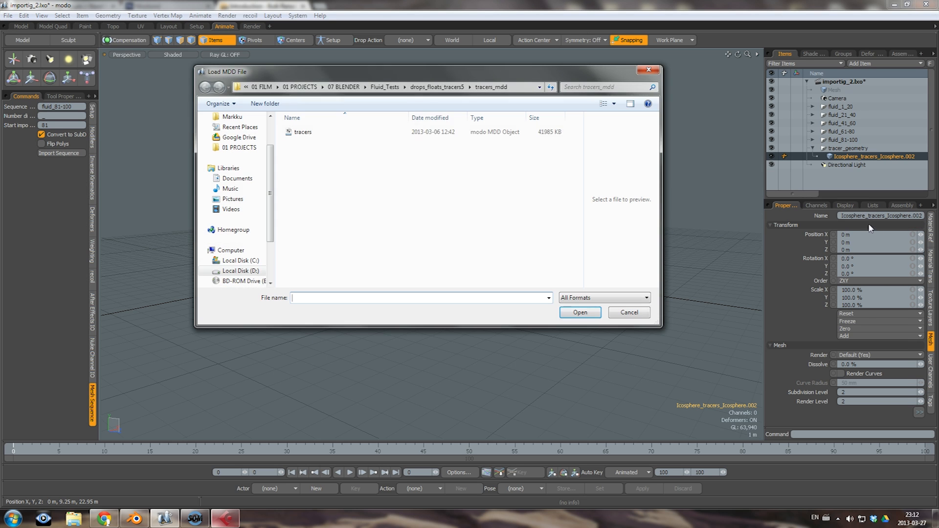
# Load the tracers MDD file from the tracers folder of FINISHED_STAGE_1 into the deformer
pyautogui.click(347, 87)
pyautogui.doubleClick(336, 152)
pyautogui.doubleClick(308, 147)
pyautogui.click(303, 132)
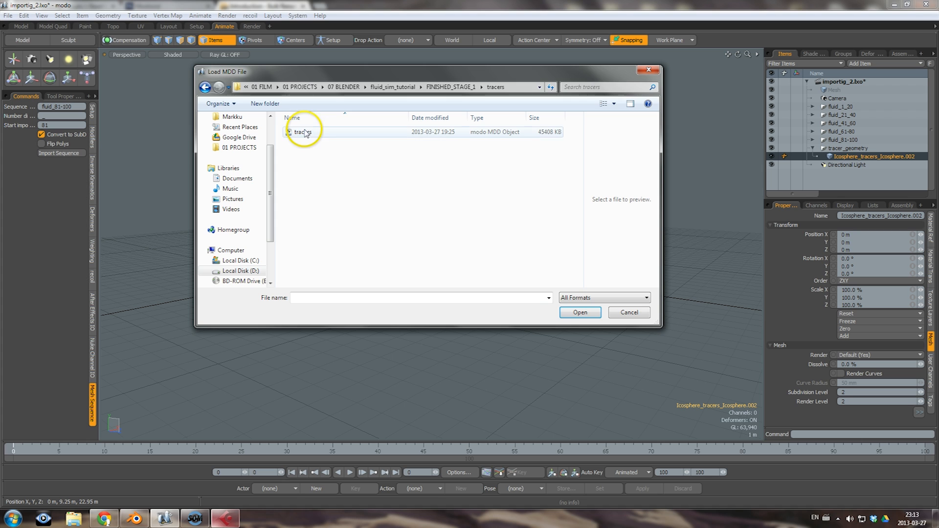
pyautogui.doubleClick(304, 132)
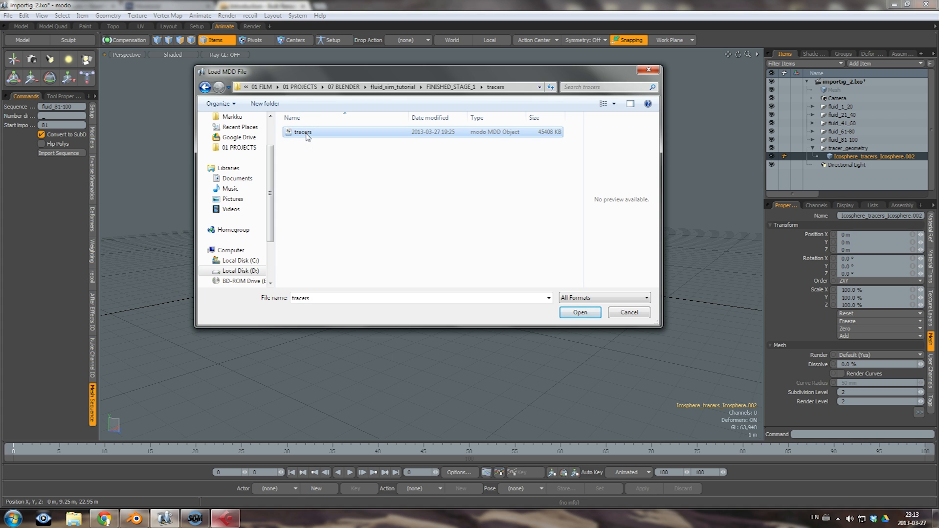
# Align the tracer mesh with the fluid by setting its X rotation to 90° and its Y scale to -100%
pyautogui.click(309, 432)
pyautogui.moveTo(64, 452)
pyautogui.mouseDown()
pyautogui.moveTo(44, 450)
pyautogui.moveTo(266, 456)
pyautogui.moveTo(41, 450)
pyautogui.mouseUp()
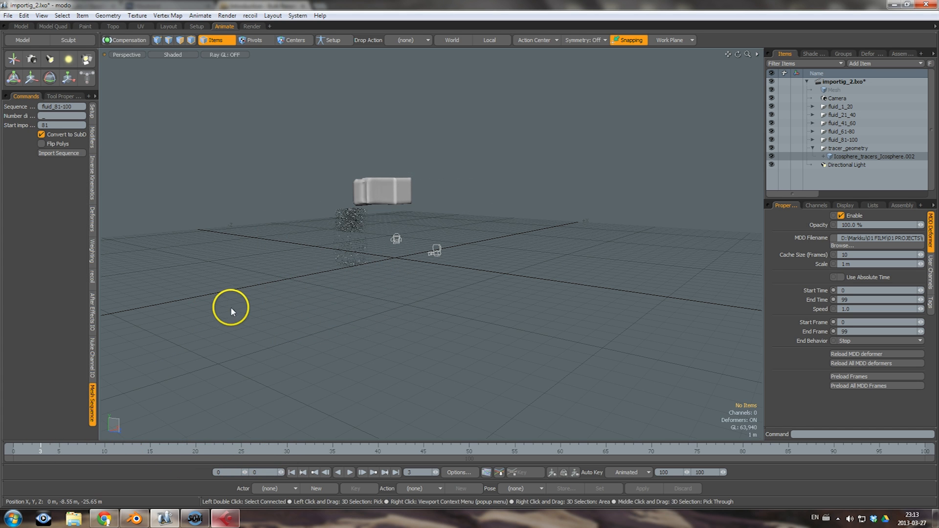
pyautogui.moveTo(382, 290)
pyautogui.keyDown('alt'); pyautogui.mouseDown()
pyautogui.moveTo(365, 277)
pyautogui.moveTo(412, 285)
pyautogui.moveTo(396, 284)
pyautogui.mouseUp(); pyautogui.keyUp('alt')
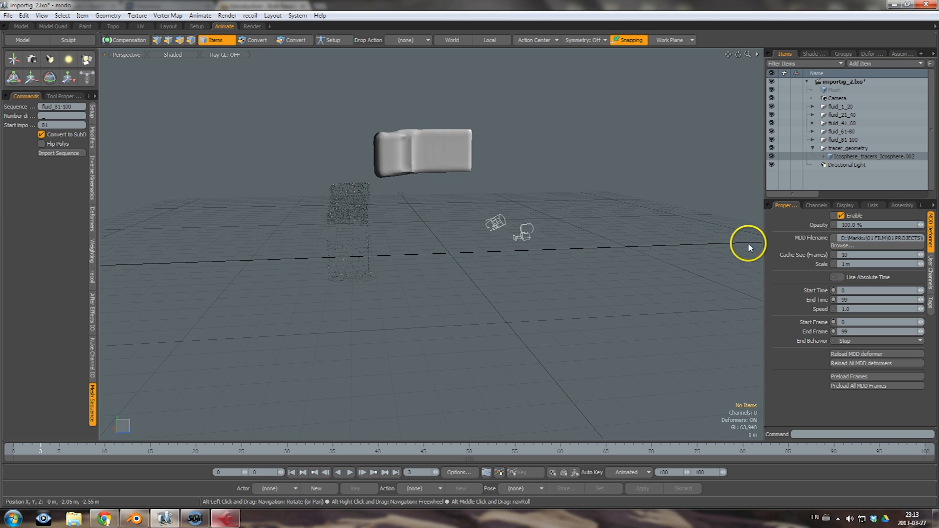
pyautogui.click(838, 156)
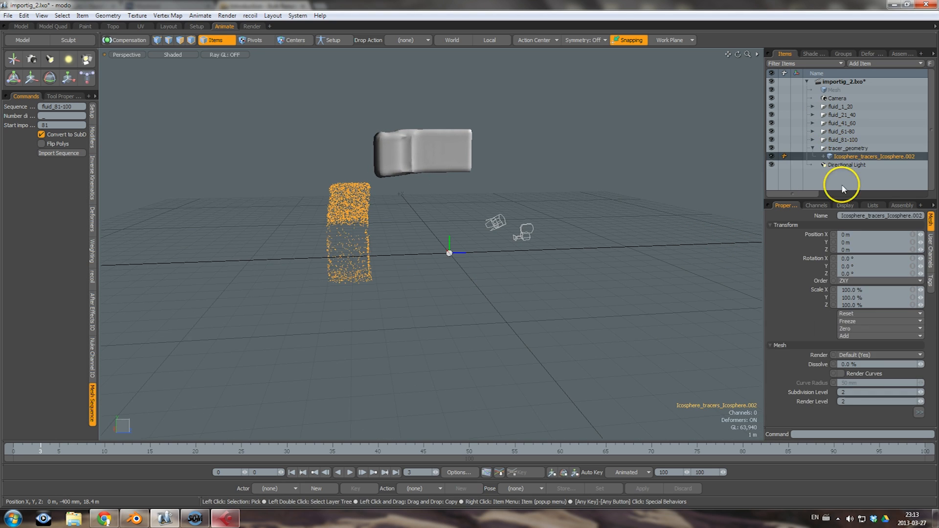
pyautogui.click(854, 258)
pyautogui.write('90')
pyautogui.press('Return')
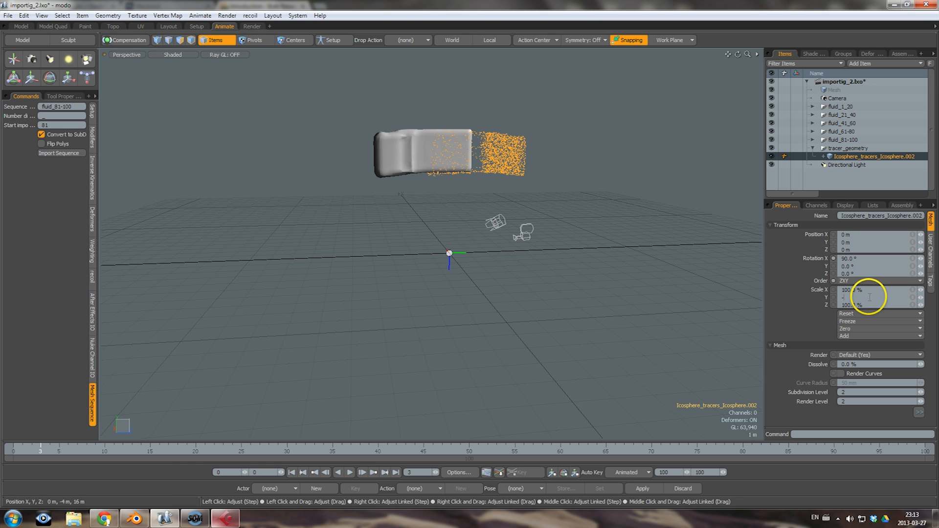
# Advance the timeline to frame 24 and examine up close how the tracers line up with the fluid
pyautogui.moveTo(67, 453); pyautogui.dragTo(231, 448)
pyautogui.keyDown('alt'); pyautogui.moveTo(371, 270); pyautogui.dragTo(298, 270); pyautogui.keyUp('alt')
pyautogui.scroll(2, 281, 286)
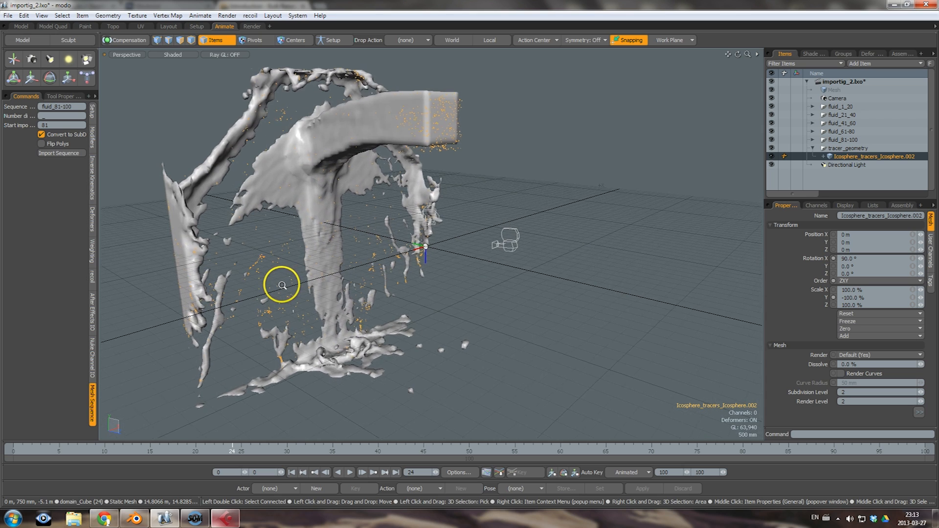
# Convert the empty Mesh item to a Mootzoid emReader and name it dropsfloats
pyautogui.moveTo(241, 450); pyautogui.dragTo(530, 462)
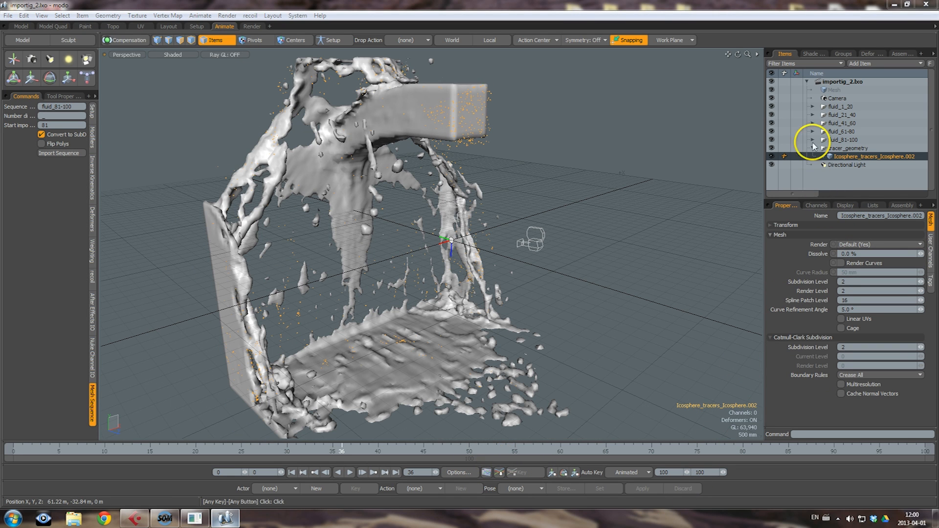
pyautogui.click(836, 90)
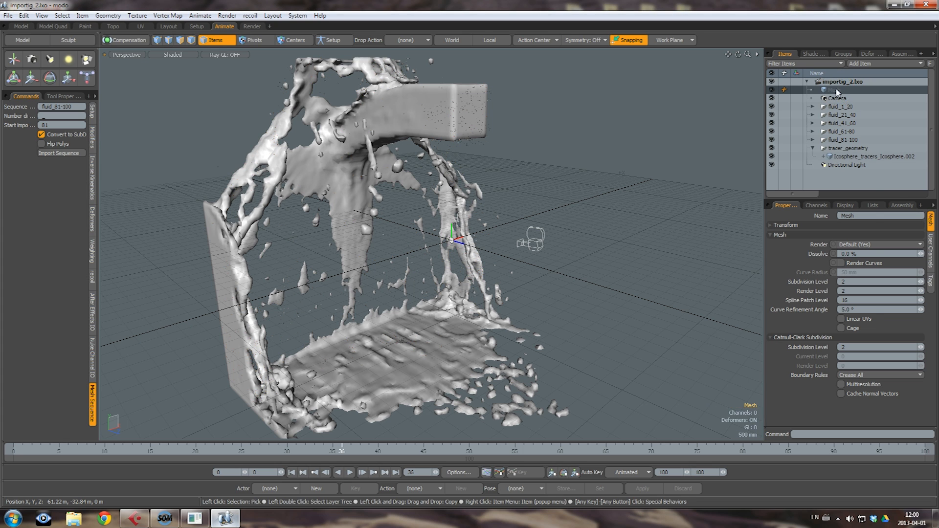
pyautogui.rightClick(837, 91)
pyautogui.moveTo(834, 115)
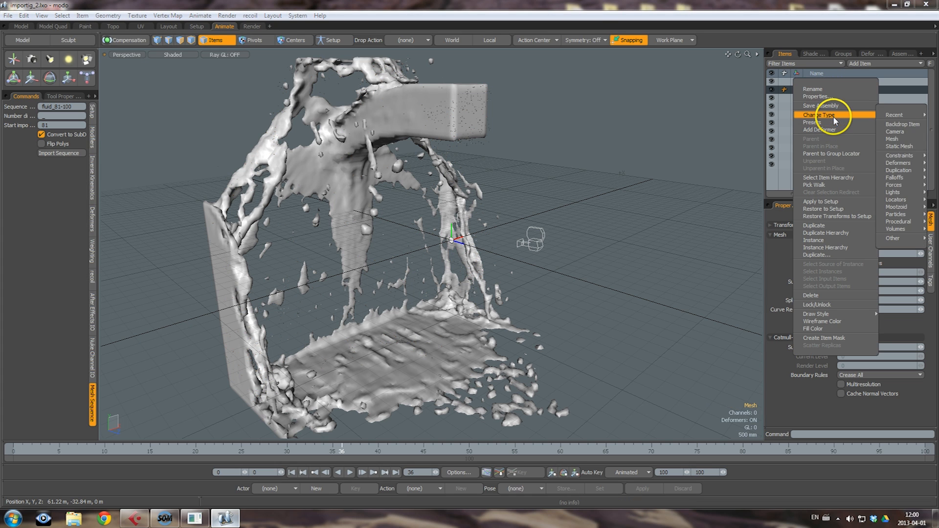
pyautogui.moveTo(905, 201)
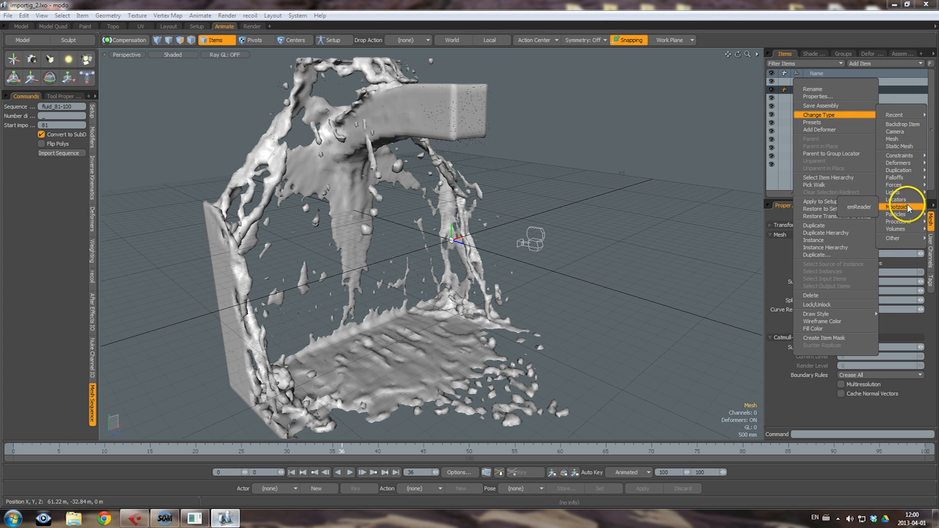
pyautogui.click(861, 210)
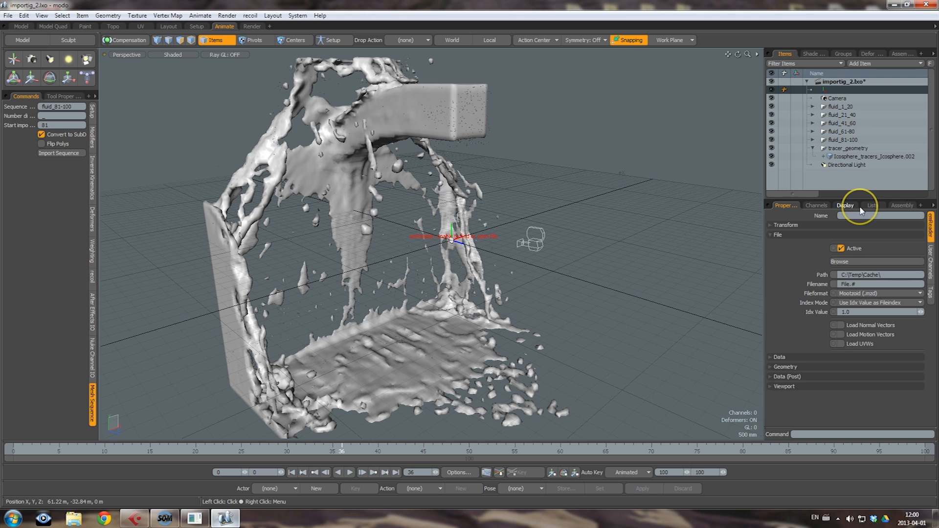
pyautogui.doubleClick(833, 91)
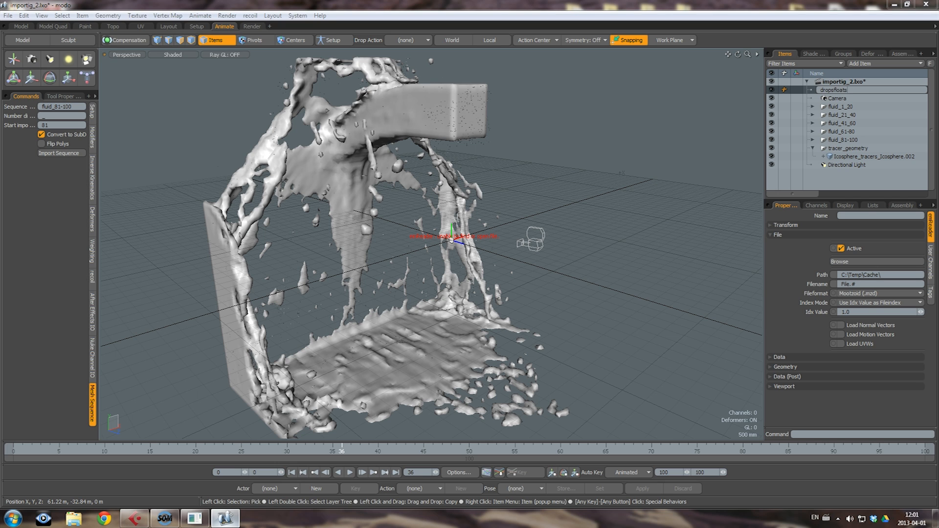
pyautogui.press('Return')
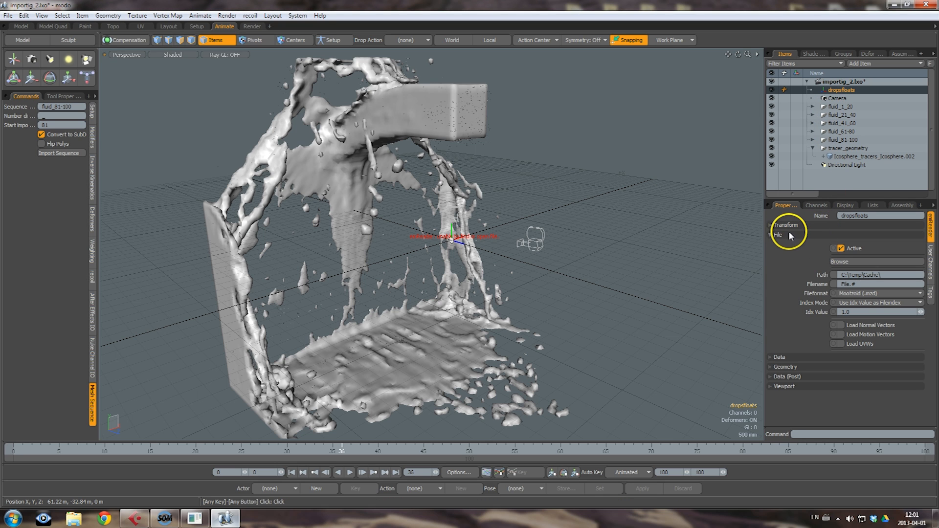
# Load the drops_floats_000001 OBJ file from the dropsfloatsOBJ folder into the dropsfloats reader
pyautogui.click(866, 261)
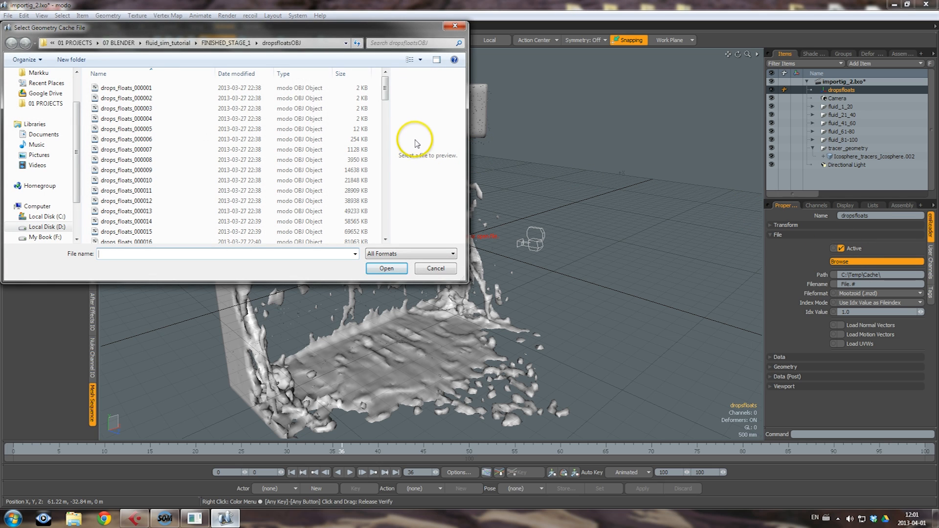
pyautogui.click(129, 91)
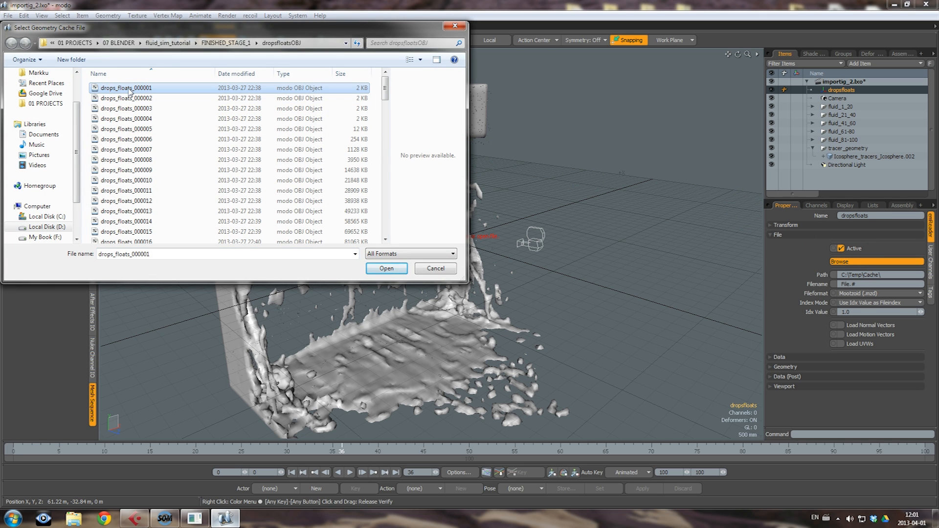
pyautogui.doubleClick(130, 90)
# Go to frame 1 and keyframe the reader's Idx Value at 1.0
pyautogui.moveTo(340, 451)
pyautogui.mouseDown()
pyautogui.moveTo(214, 446)
pyautogui.moveTo(380, 444)
pyautogui.moveTo(223, 446)
pyautogui.mouseUp()
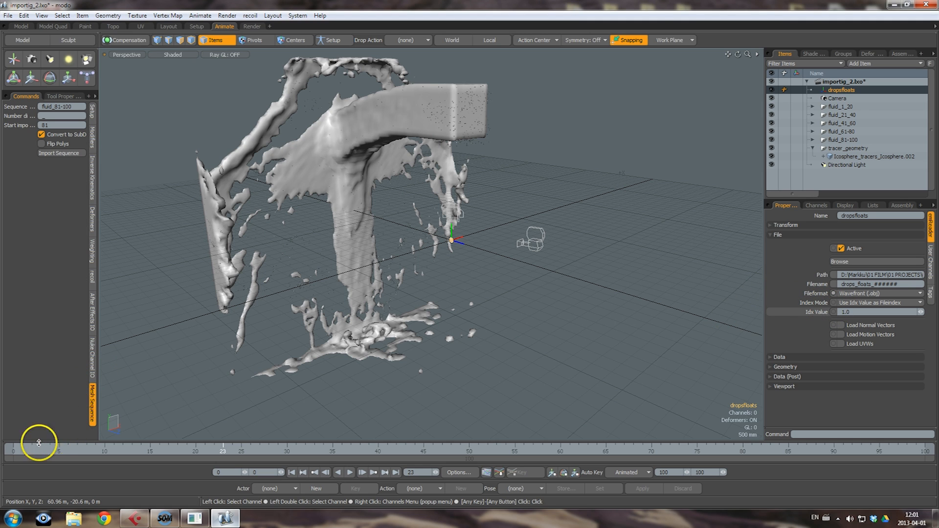
pyautogui.click(23, 452)
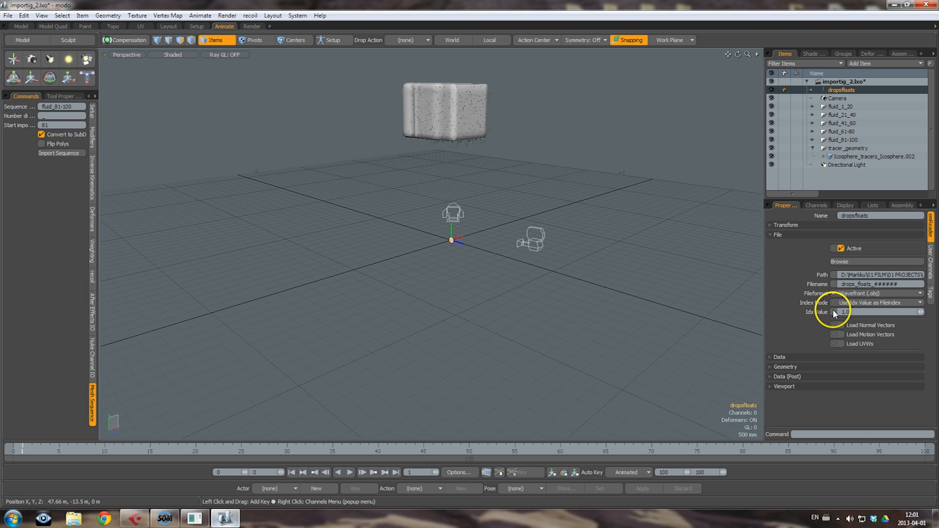
pyautogui.click(833, 312)
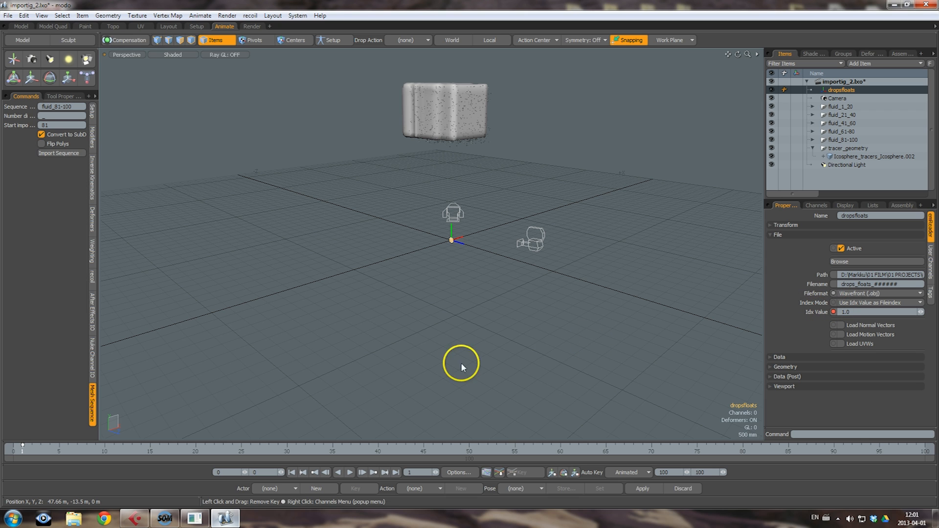
# At frame 100, hide all fluid groups and tracer_geometry, and keyframe the reader's Idx Value at 100
pyautogui.click(922, 452)
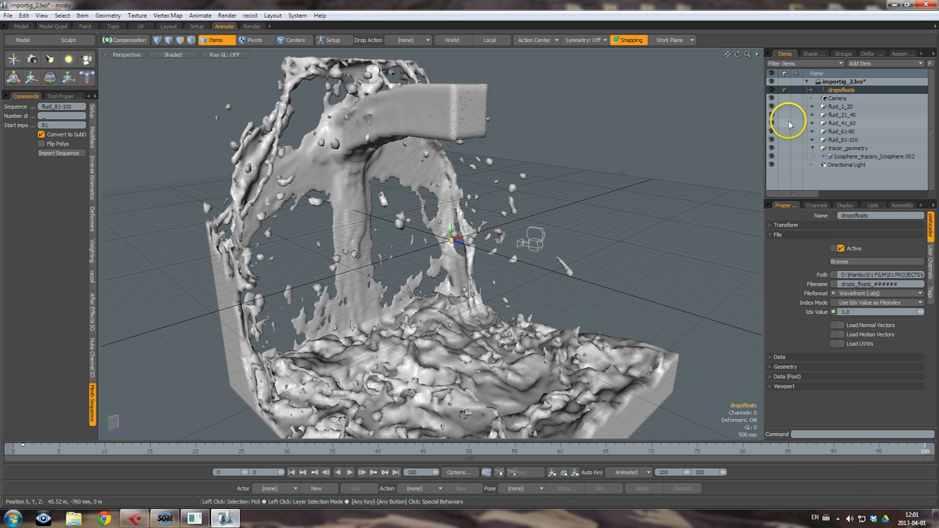
pyautogui.click(771, 107)
pyautogui.click(772, 115)
pyautogui.click(771, 122)
pyautogui.click(771, 131)
pyautogui.click(771, 139)
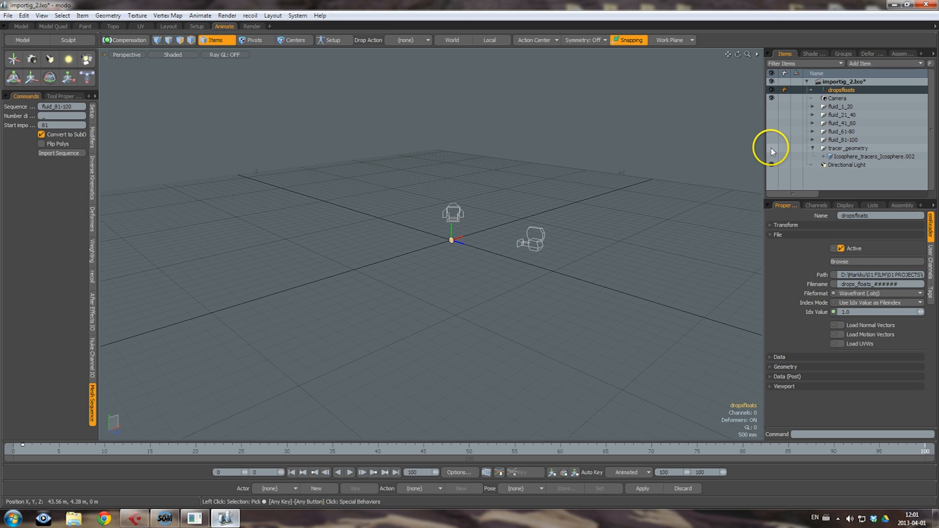
pyautogui.click(855, 312)
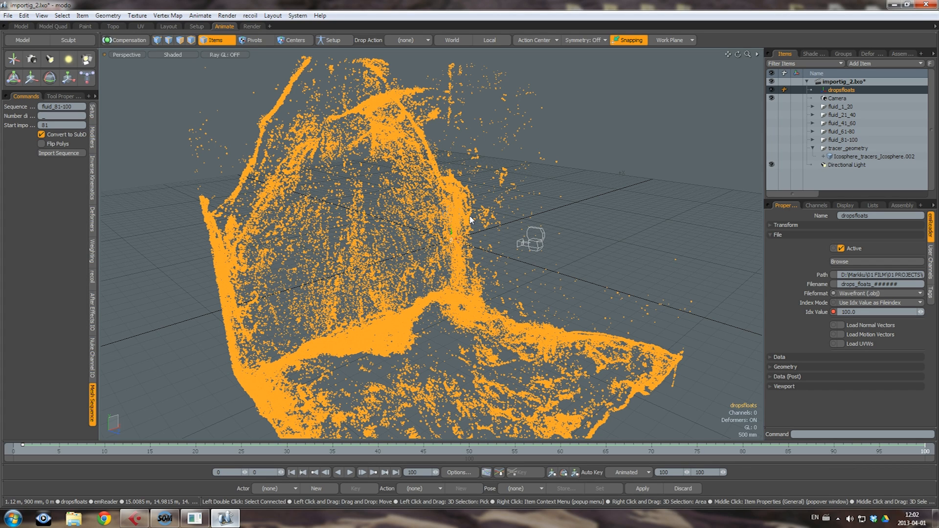
# Make the Idx Value curve linear by setting the first key's slope to Linear Out and the last key's to Linear In
pyautogui.moveTo(86, 449); pyautogui.dragTo(168, 446)
pyautogui.click(486, 472)
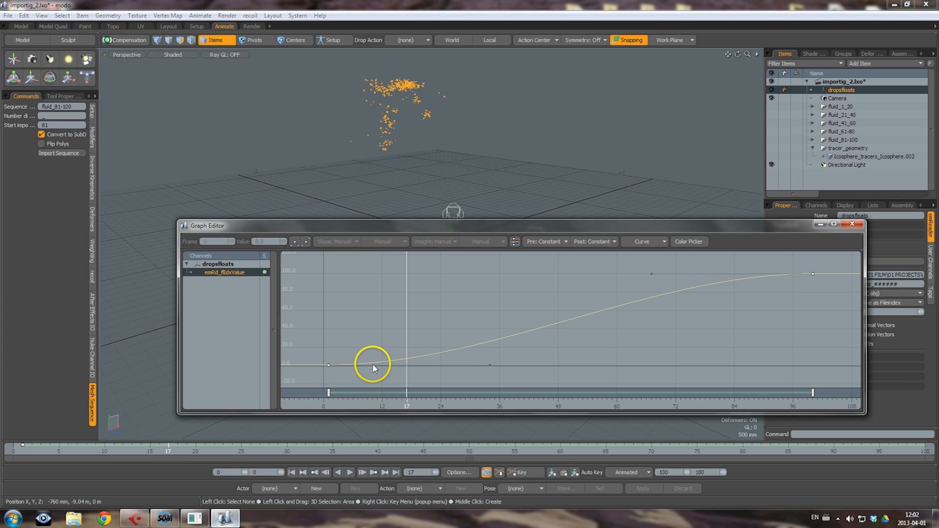
pyautogui.click(329, 365)
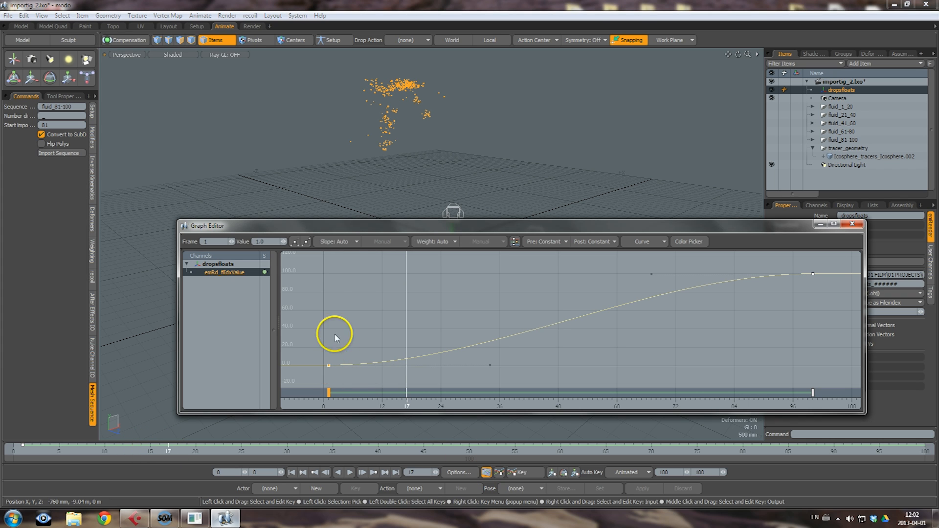
pyautogui.click(351, 241)
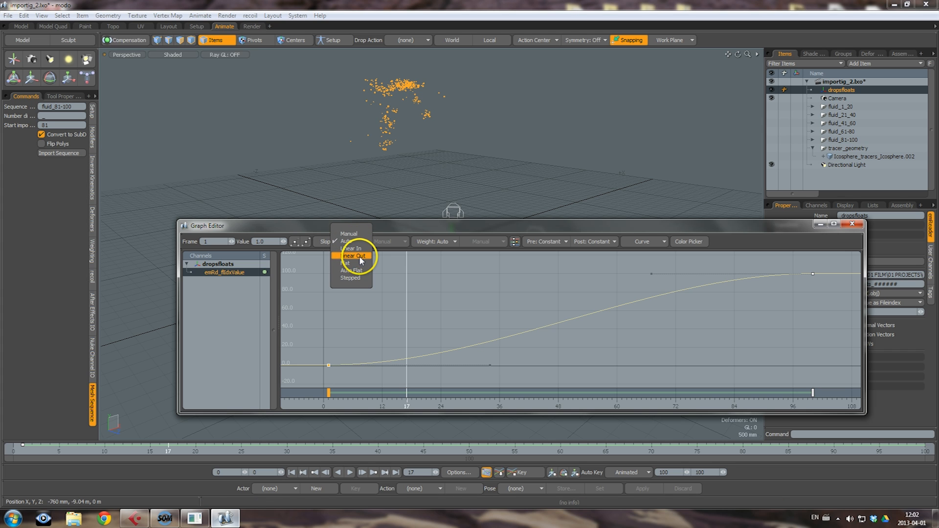
pyautogui.click(357, 256)
pyautogui.click(813, 274)
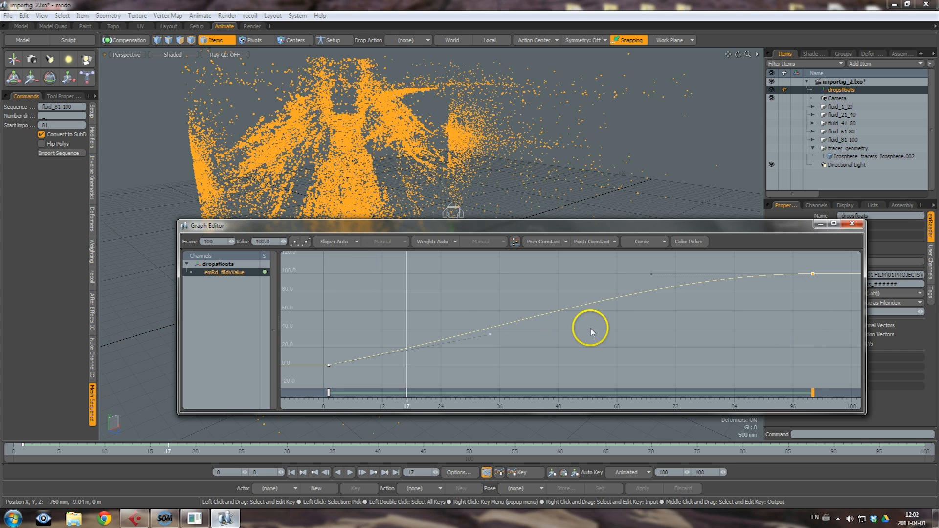
pyautogui.click(351, 242)
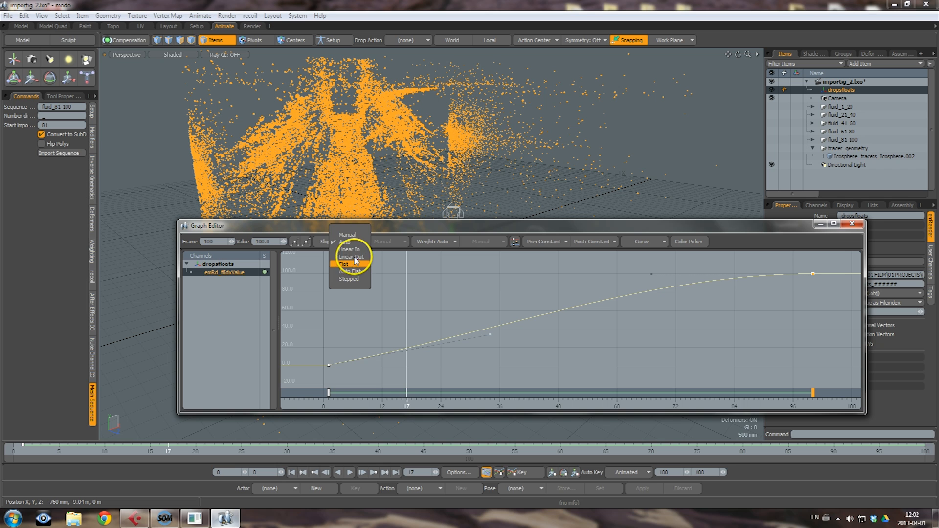
pyautogui.click(355, 250)
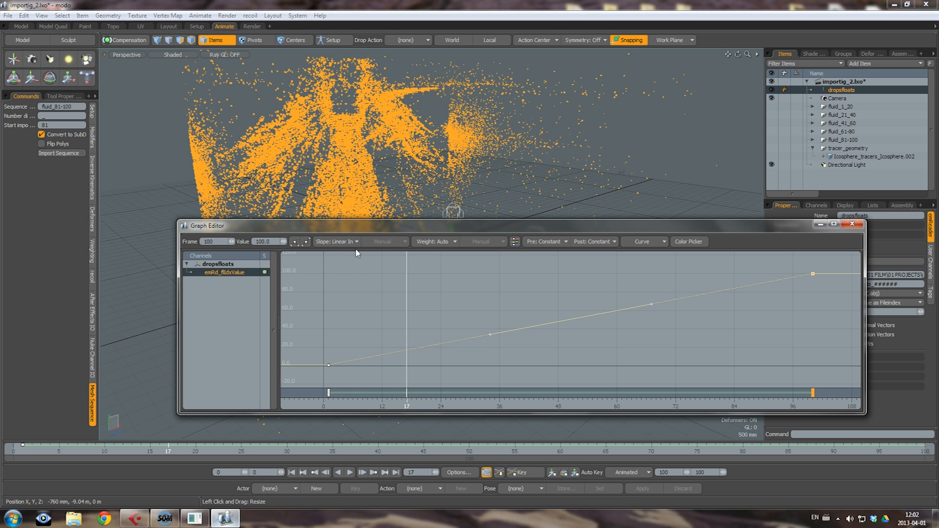
pyautogui.click(382, 431)
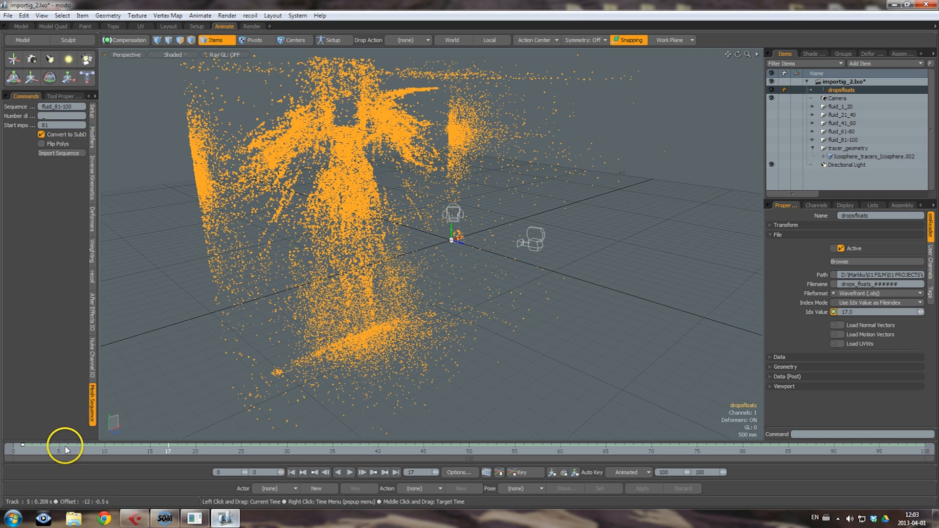
# Go to frame 9 and show fluid_1_20 and tracer_geometry together with the drop particles
pyautogui.click(95, 448)
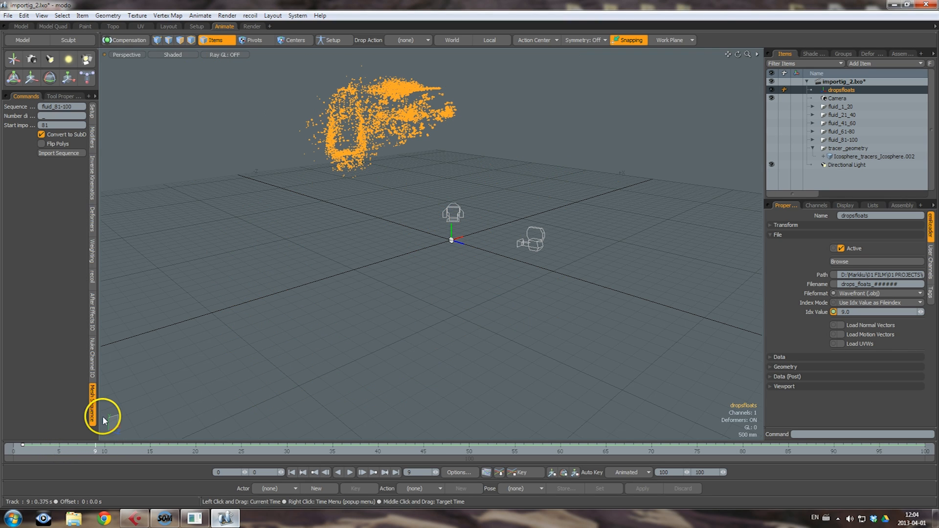
pyautogui.click(772, 106)
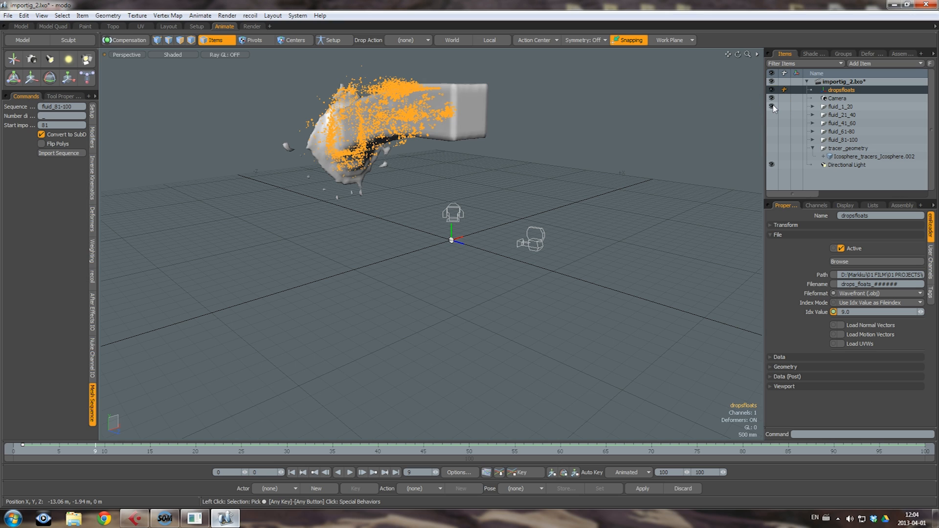
pyautogui.click(771, 148)
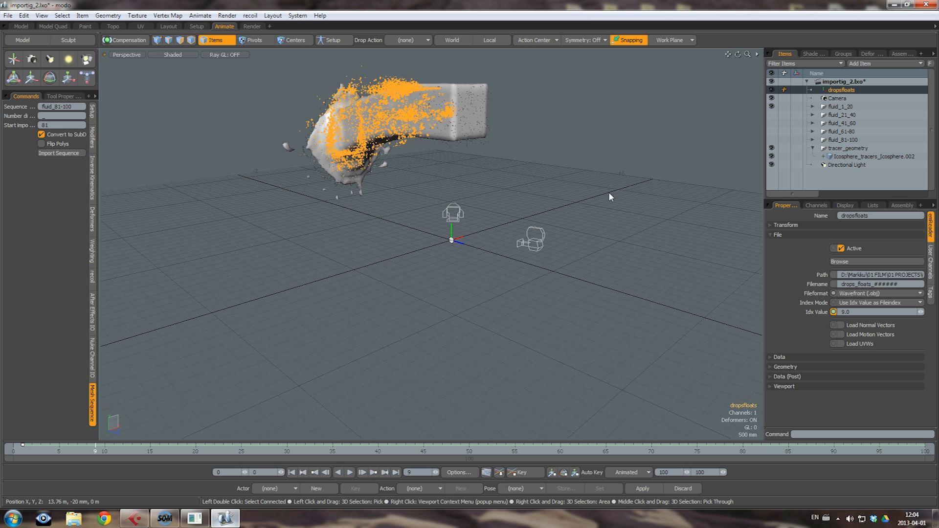
# In the shader tree, put the five material groups from fluid_81-100 to fluid_1_20 into a new group named fluid
pyautogui.click(811, 54)
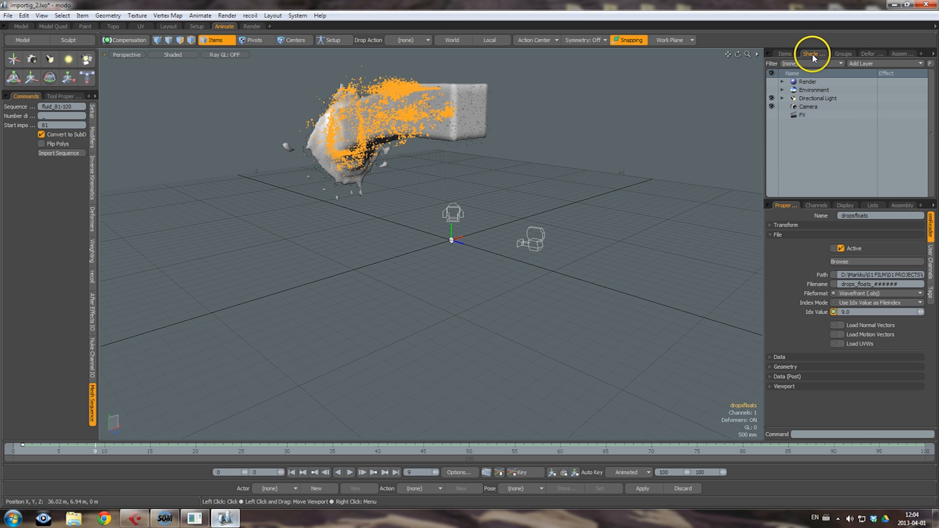
pyautogui.click(782, 82)
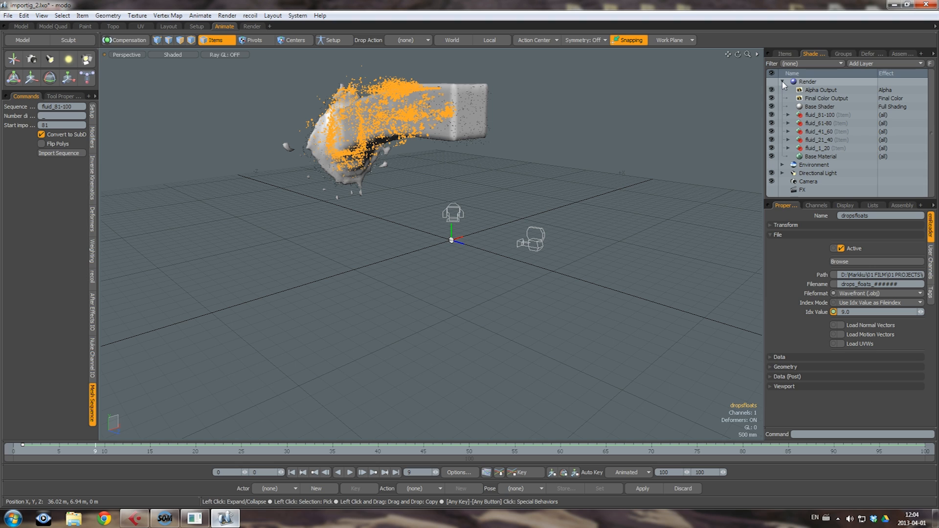
pyautogui.click(816, 116)
pyautogui.keyDown('shift'); pyautogui.click(817, 148); pyautogui.keyUp('shift')
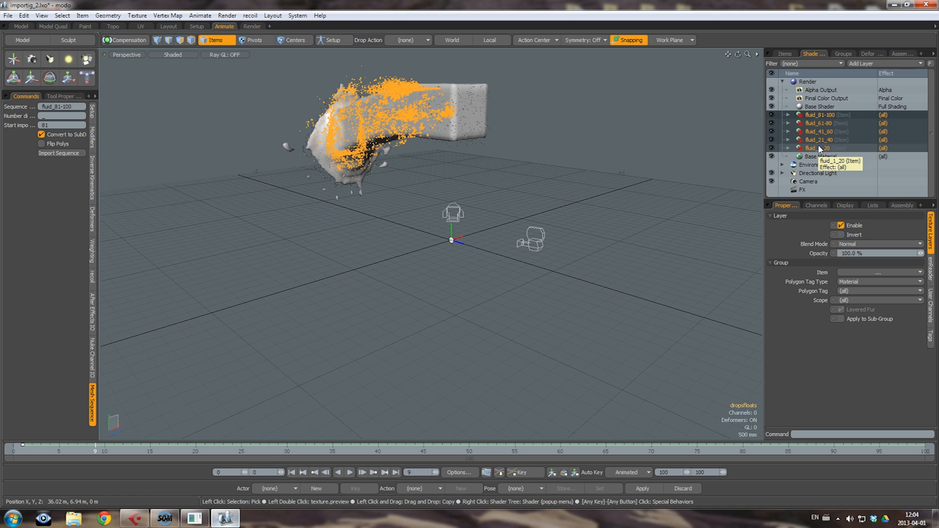
pyautogui.click(857, 63)
pyautogui.click(854, 70)
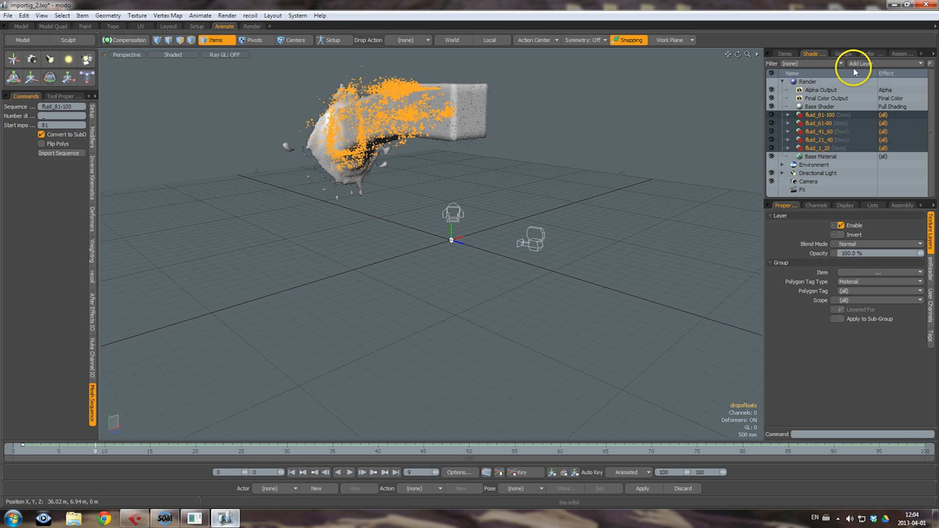
pyautogui.moveTo(818, 117)
pyautogui.mouseDown()
pyautogui.moveTo(817, 109)
pyautogui.moveTo(814, 116)
pyautogui.mouseUp()
pyautogui.click(821, 122)
pyautogui.keyDown('shift'); pyautogui.click(824, 156); pyautogui.keyUp('shift')
pyautogui.doubleClick(813, 115)
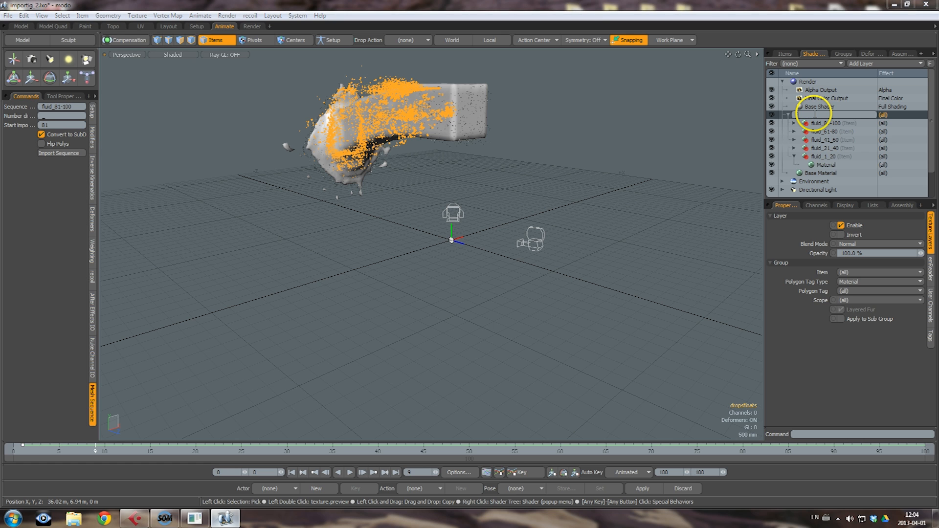
pyautogui.write('fluid')
pyautogui.press('Return')
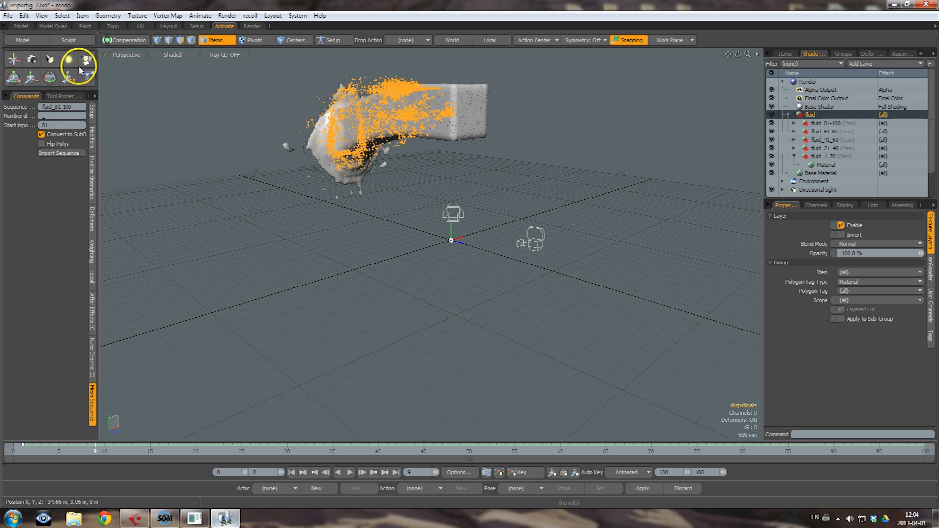
# Switch to the Render layout and sync the camera to a perspective view that frames the whole fluid
pyautogui.click(252, 26)
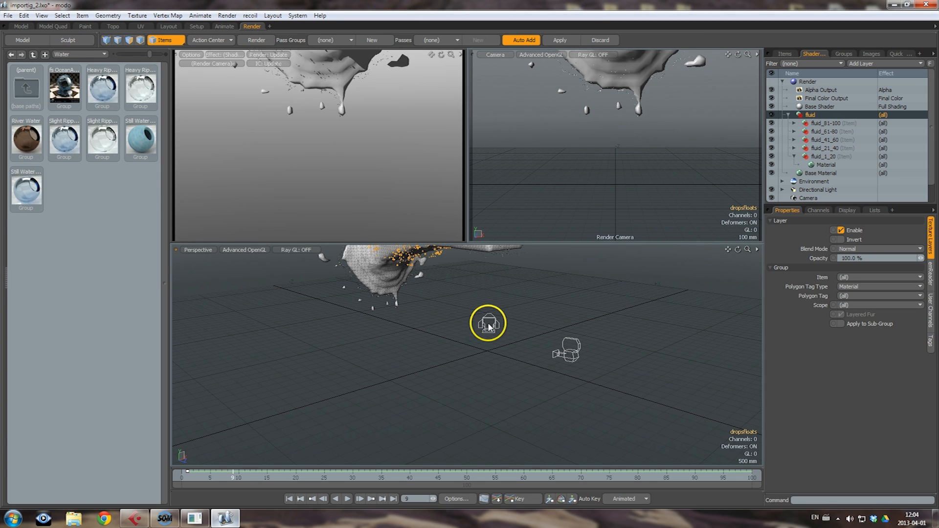
pyautogui.keyDown('alt'); pyautogui.moveTo(502, 323); pyautogui.dragTo(478, 346); pyautogui.keyUp('alt')
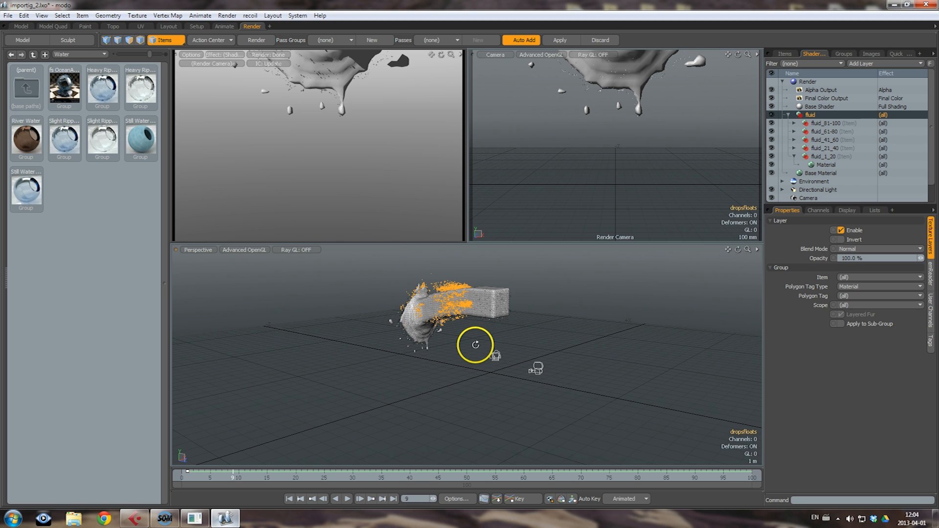
pyautogui.click(812, 198)
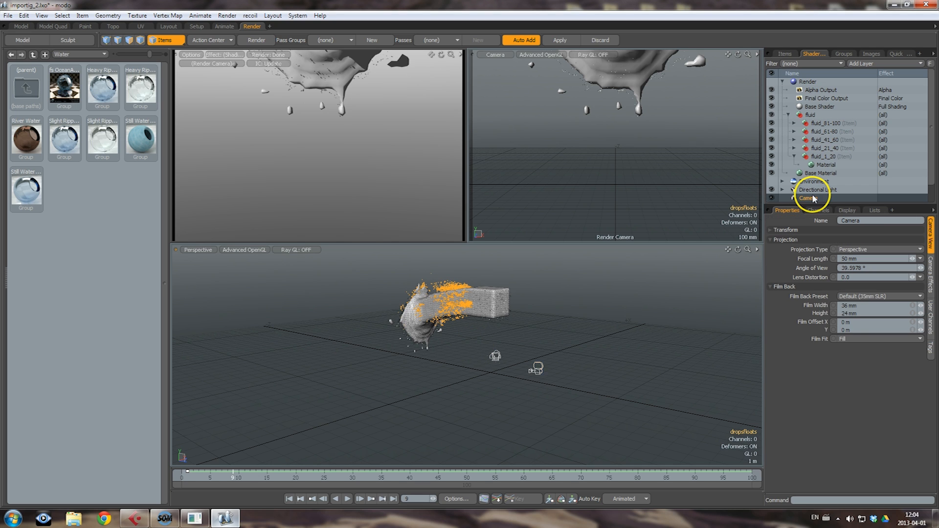
pyautogui.click(785, 229)
pyautogui.click(849, 364)
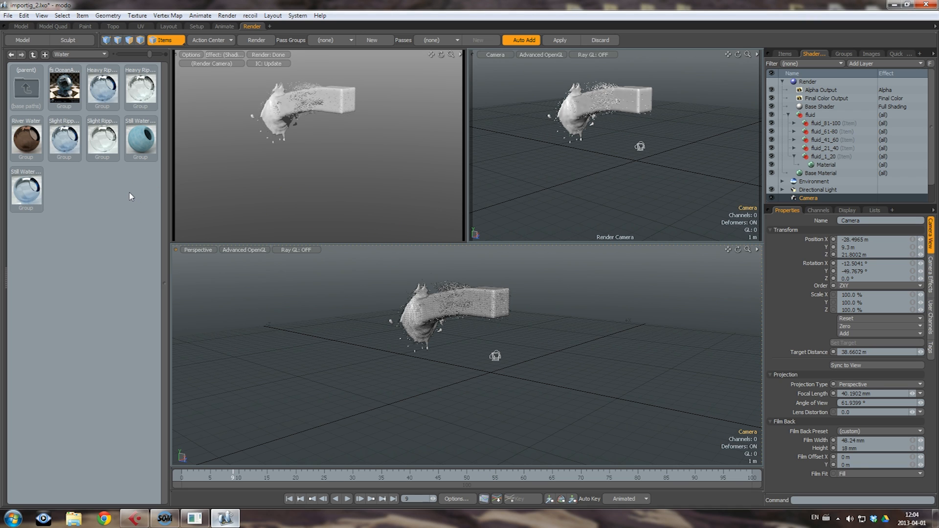
# Add the clear Slight Ripple Water preset to the fluid material group and move it above the fluid_81-100 group
pyautogui.click(99, 151)
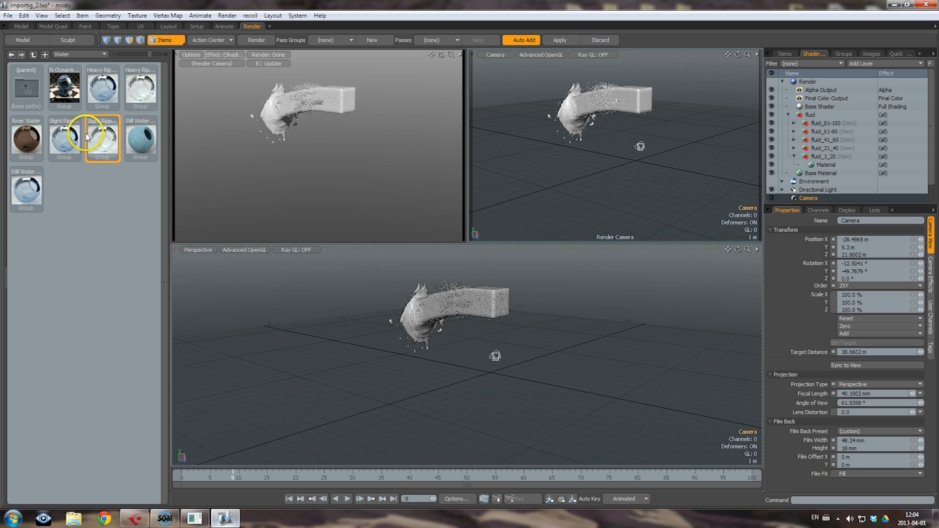
pyautogui.moveTo(590, 169)
pyautogui.mouseDown()
pyautogui.moveTo(799, 95)
pyautogui.moveTo(812, 115)
pyautogui.mouseUp()
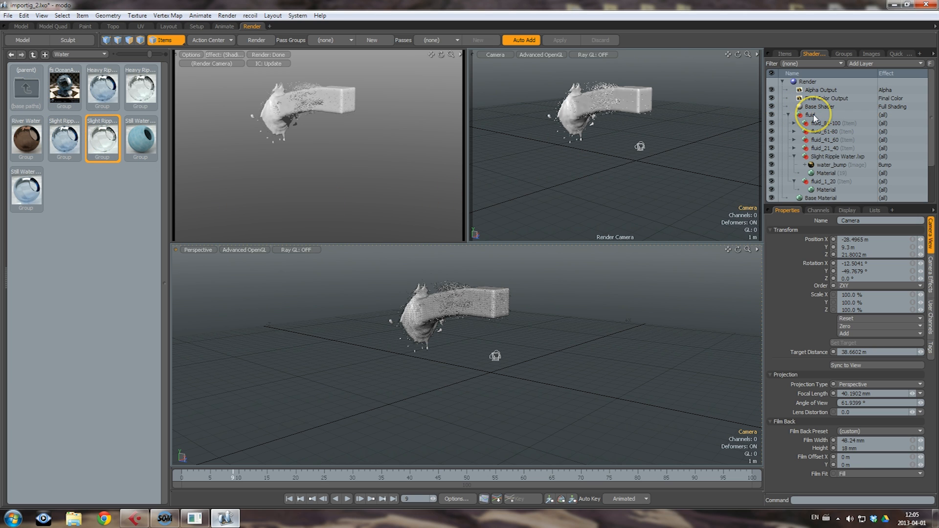
pyautogui.click(830, 168)
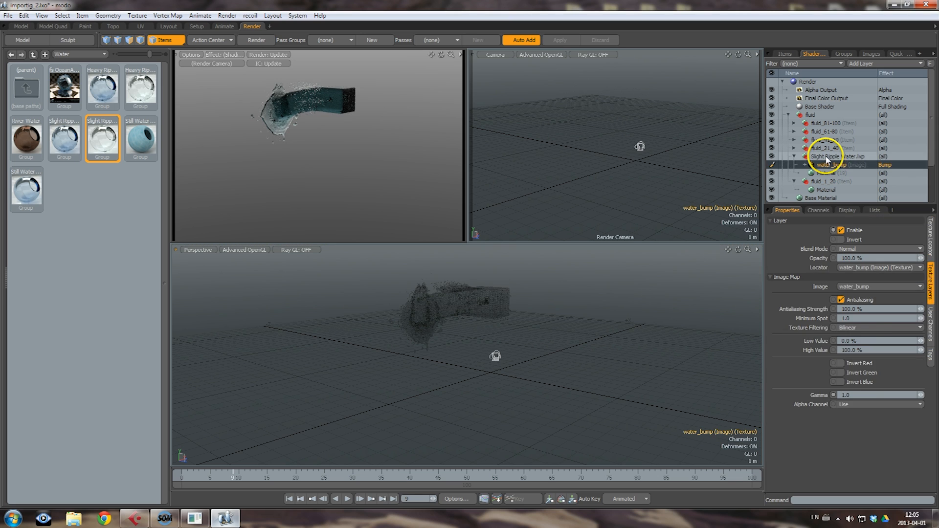
pyautogui.click(825, 156)
pyautogui.moveTo(820, 125); pyautogui.dragTo(818, 123)
pyautogui.click(761, 130)
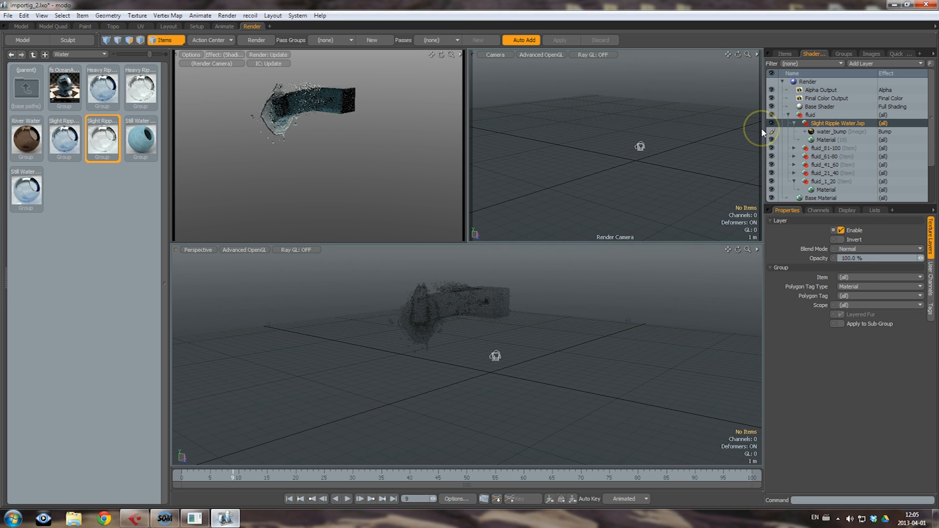
pyautogui.click(319, 160)
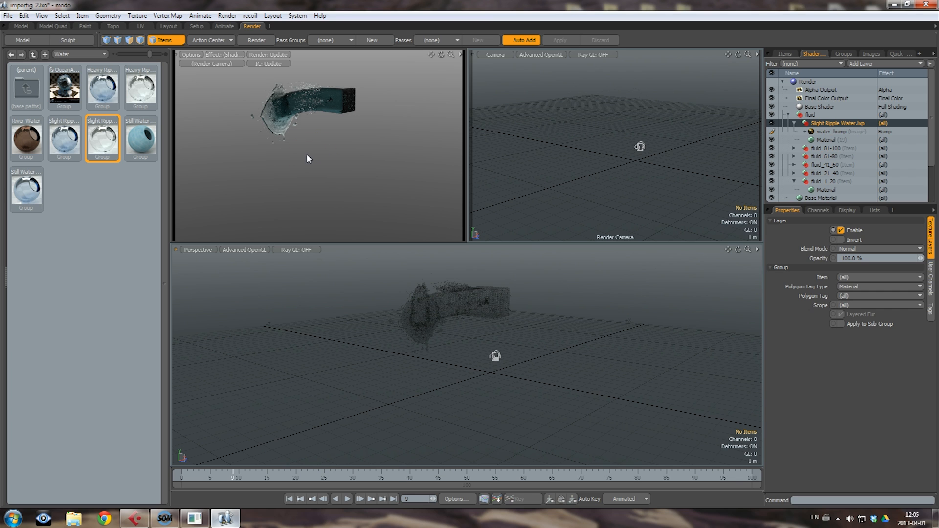
# Examine the transparency settings of the water preset's material in the fluid group, then collapse the group
pyautogui.click(830, 140)
pyautogui.click(931, 279)
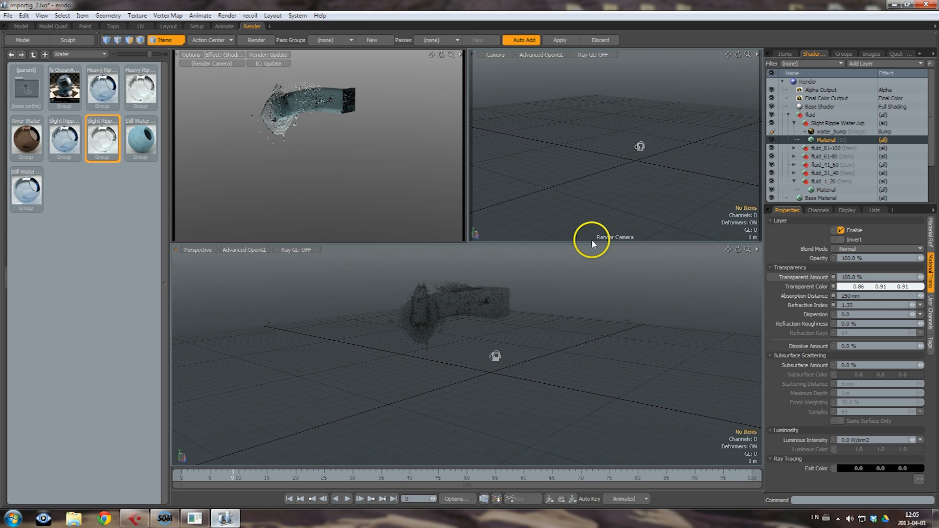
pyautogui.click(789, 115)
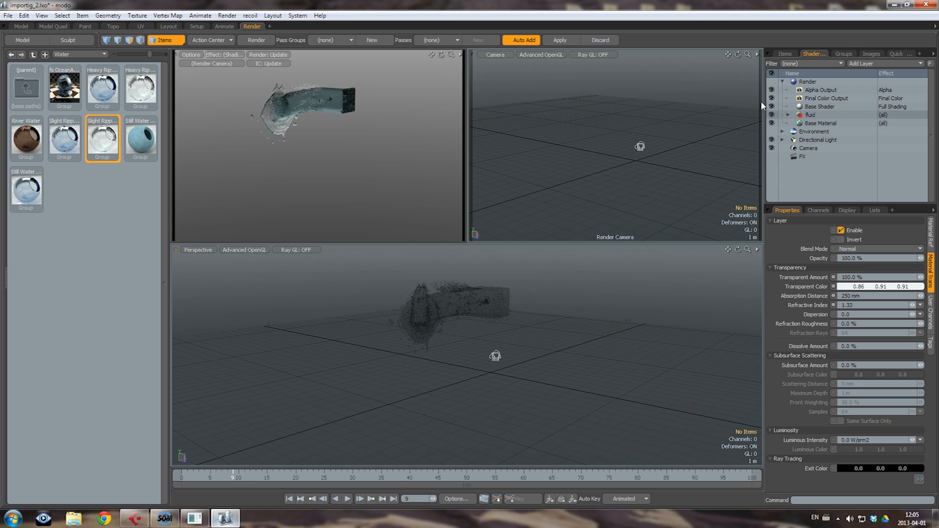
# Create an item mask for the dropsfloats item
pyautogui.click(782, 52)
pyautogui.click(840, 91)
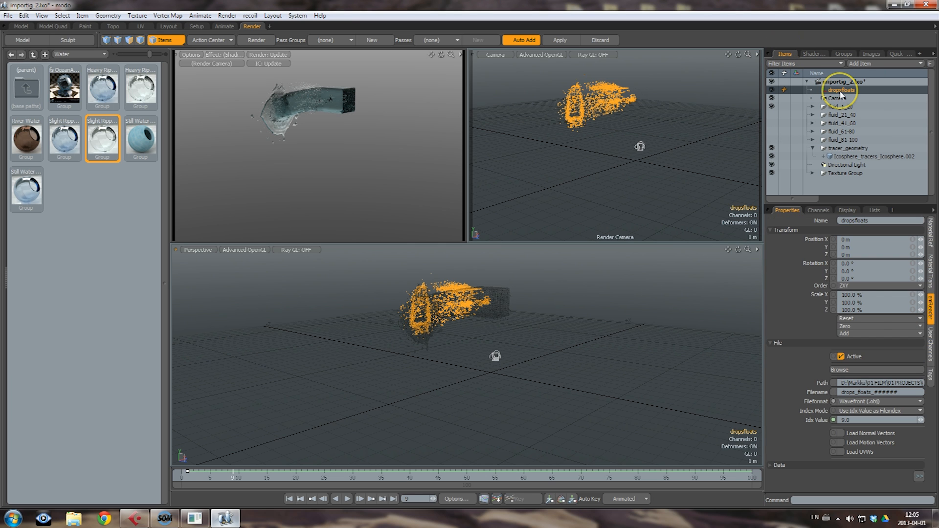
pyautogui.rightClick(841, 94)
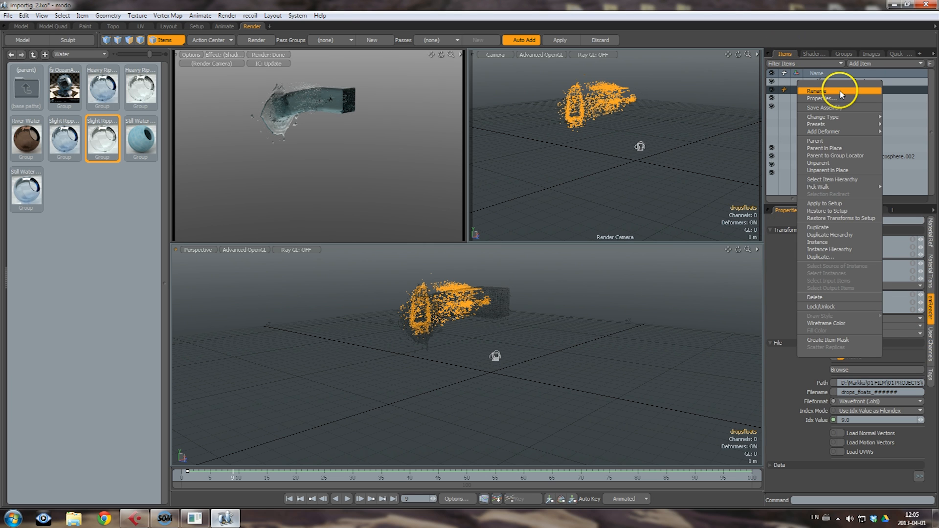
pyautogui.click(832, 340)
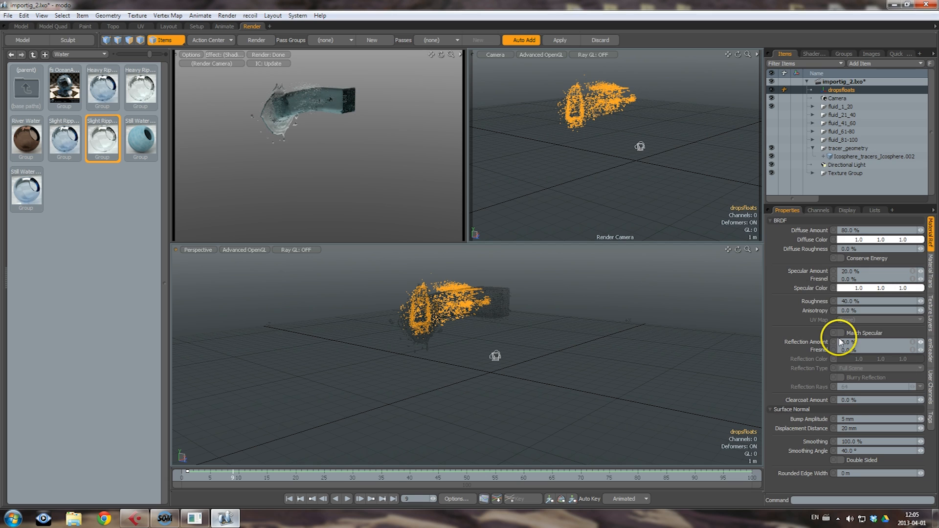
# Add the clear Slight Ripple Water preset to the dropsfloats group, above its default material, and collapse the preset group
pyautogui.click(813, 52)
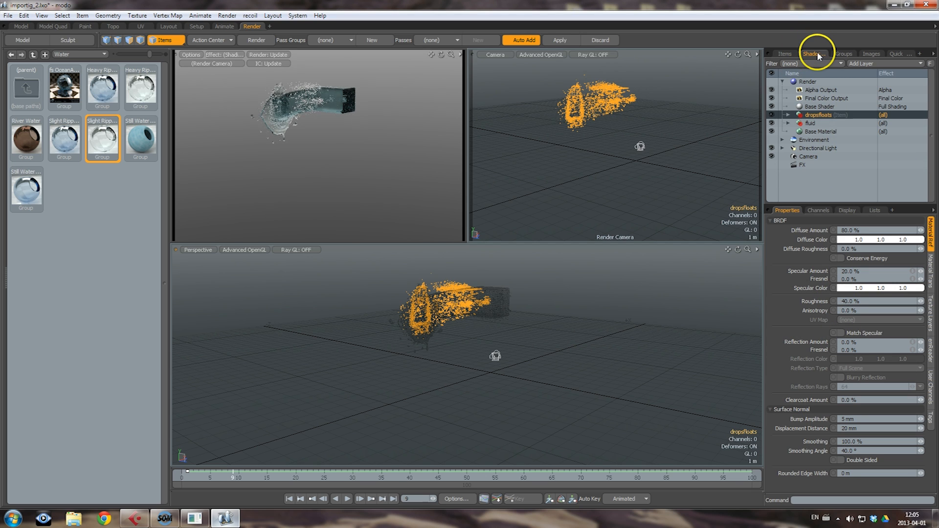
pyautogui.click(789, 116)
pyautogui.click(813, 116)
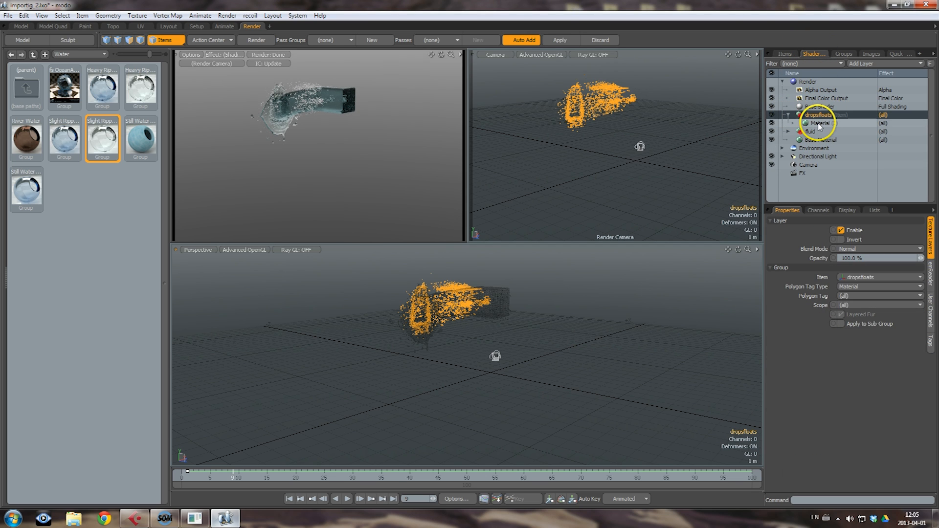
pyautogui.click(820, 124)
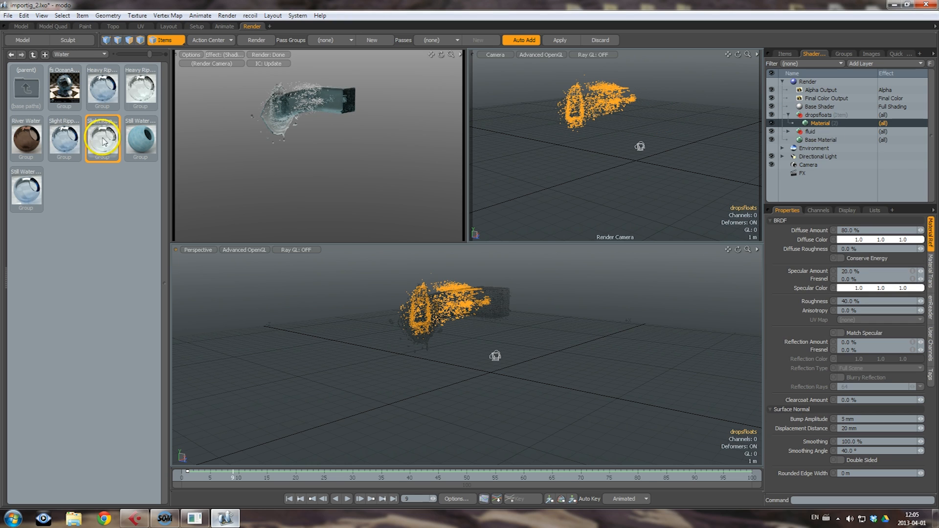
pyautogui.moveTo(830, 141); pyautogui.dragTo(822, 123)
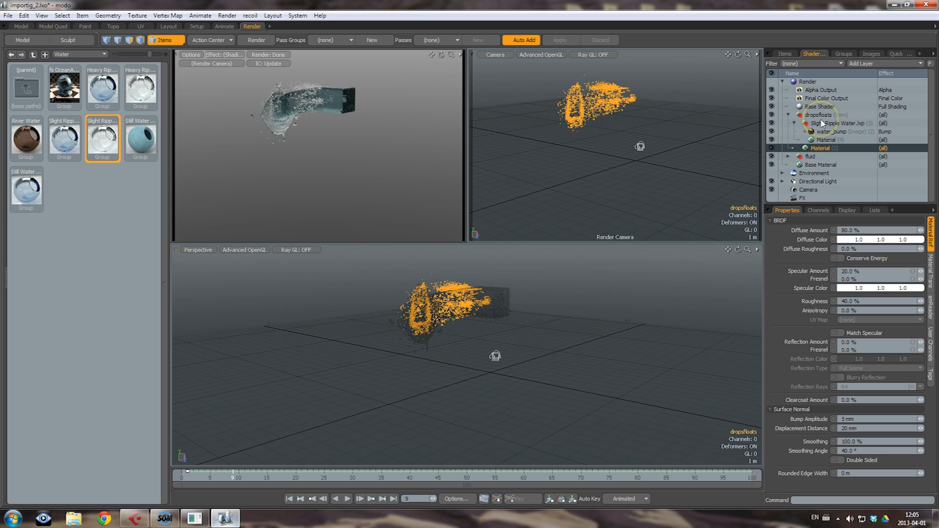
pyautogui.click(795, 123)
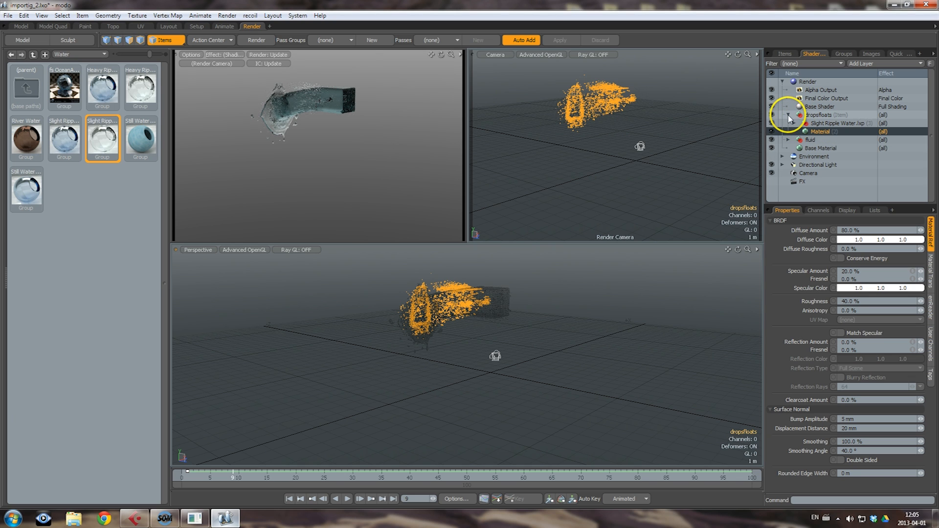
# Move the dropsfloats group above the Base Shader in the shader tree and add a shader inside it
pyautogui.click(788, 115)
pyautogui.click(821, 116)
pyautogui.moveTo(819, 111); pyautogui.dragTo(817, 105)
pyautogui.click(788, 106)
pyautogui.click(861, 69)
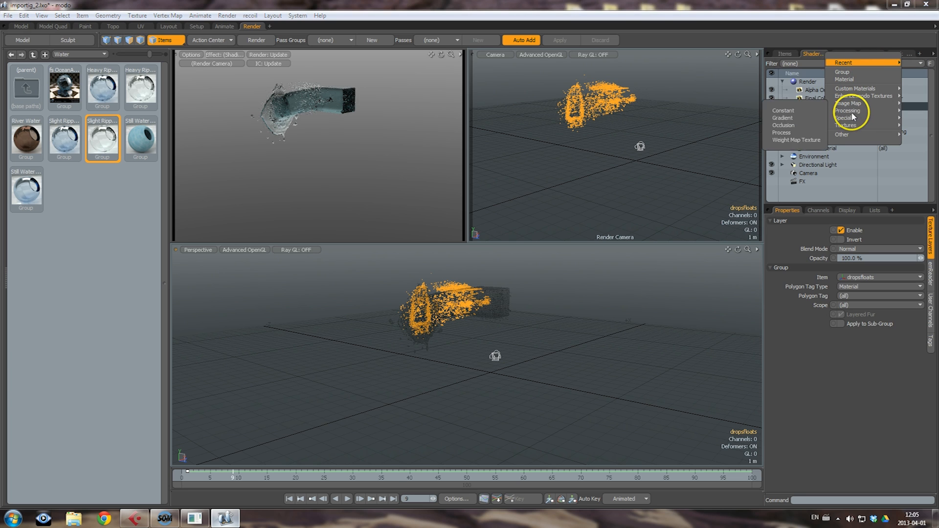
pyautogui.moveTo(854, 118)
pyautogui.click(792, 133)
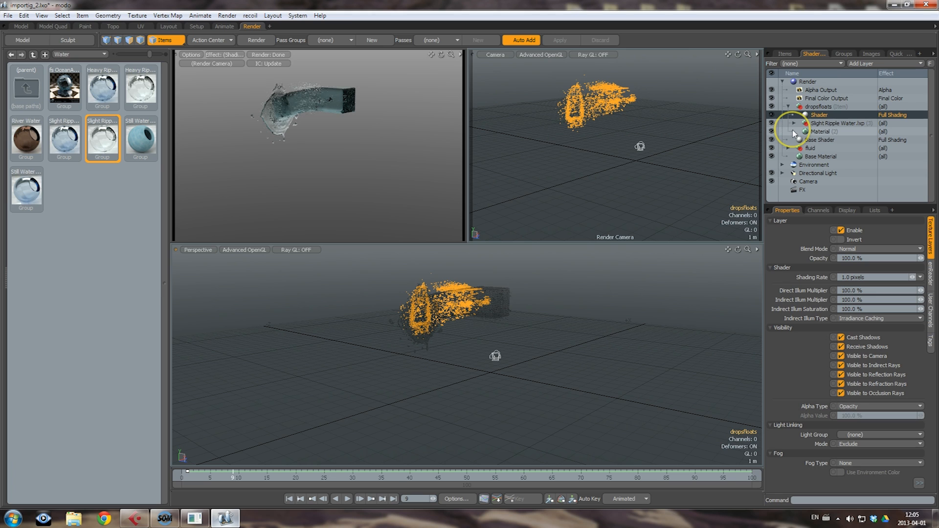
# Turn off cast and receive shadows and visibility to indirect, reflection and occlusion rays for the dropsfloats shader
pyautogui.click(842, 337)
pyautogui.click(844, 346)
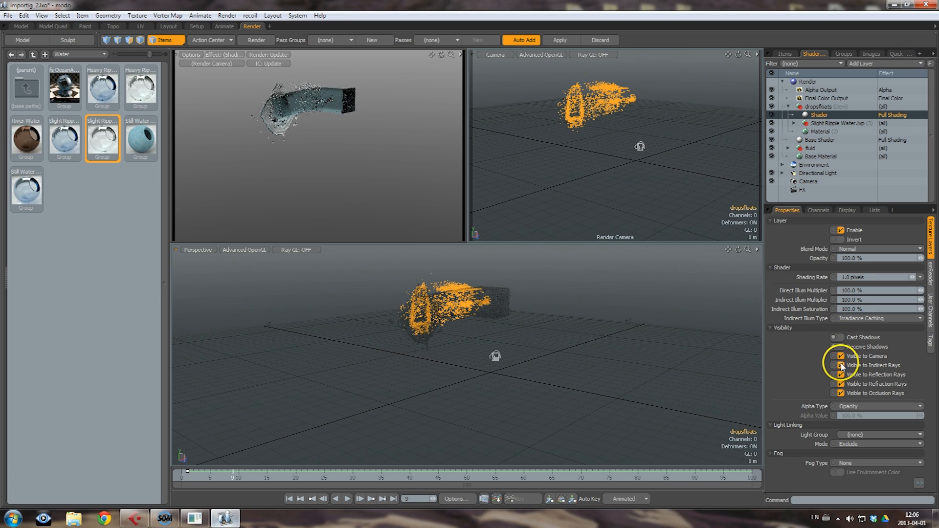
pyautogui.click(845, 365)
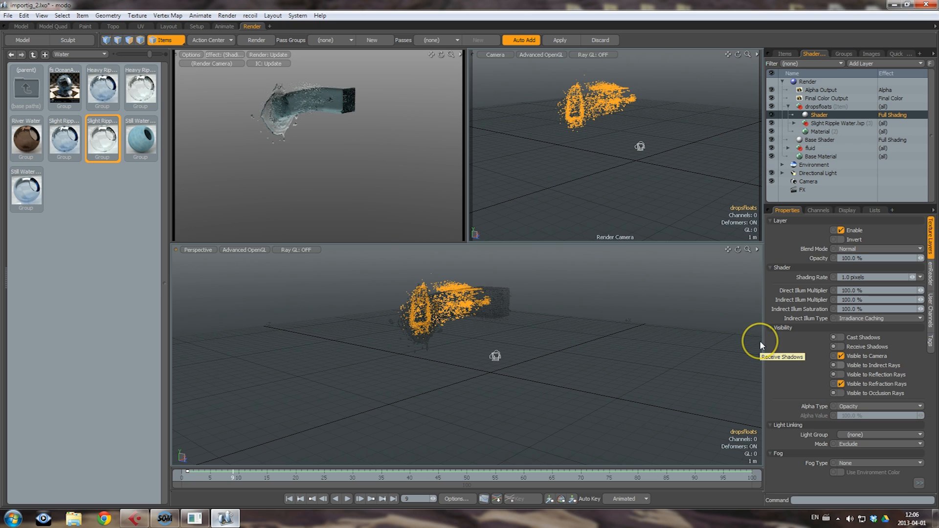
# Set the Reflection Amount of the water preset's material in the dropsfloats group to 60%
pyautogui.click(813, 123)
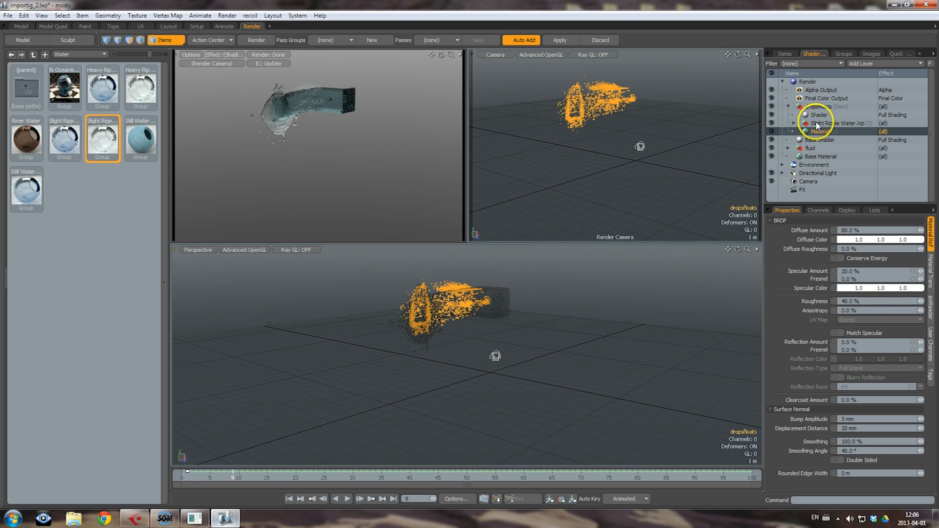
pyautogui.click(794, 123)
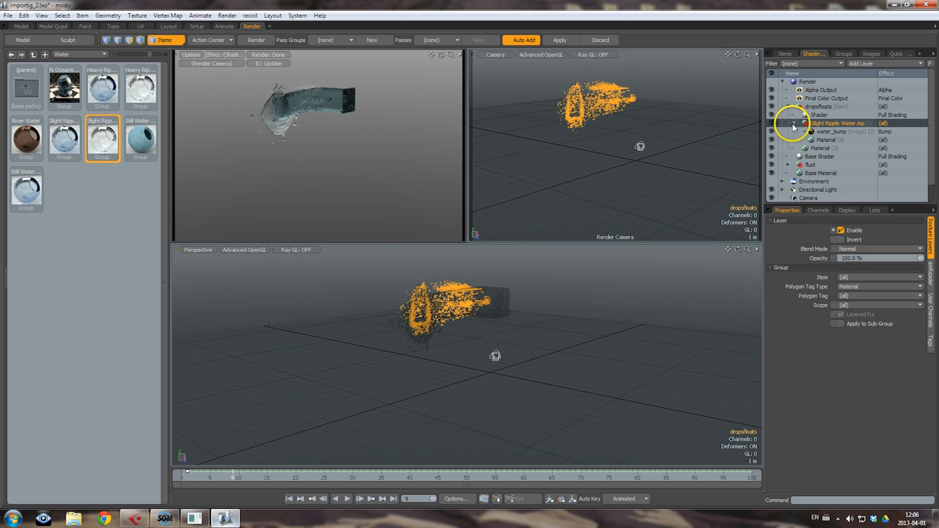
pyautogui.click(825, 140)
pyautogui.click(851, 342)
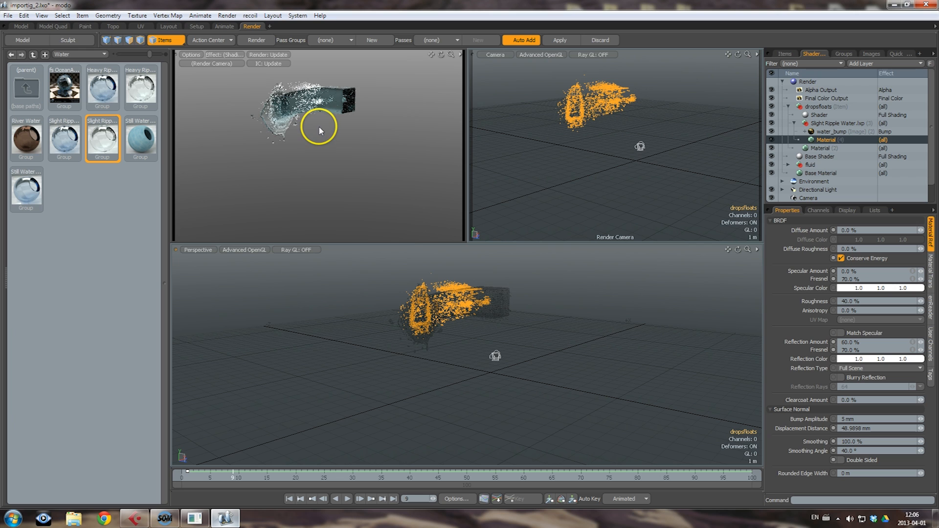
# Create an item mask for the Icosphere_tracers_Icosphere.002 mesh inside tracer_geometry
pyautogui.click(785, 54)
pyautogui.click(812, 148)
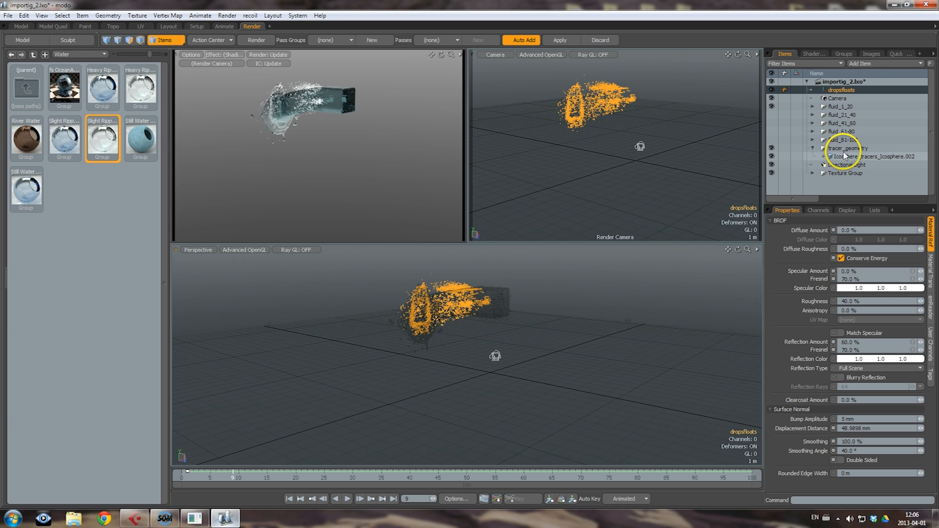
pyautogui.click(852, 157)
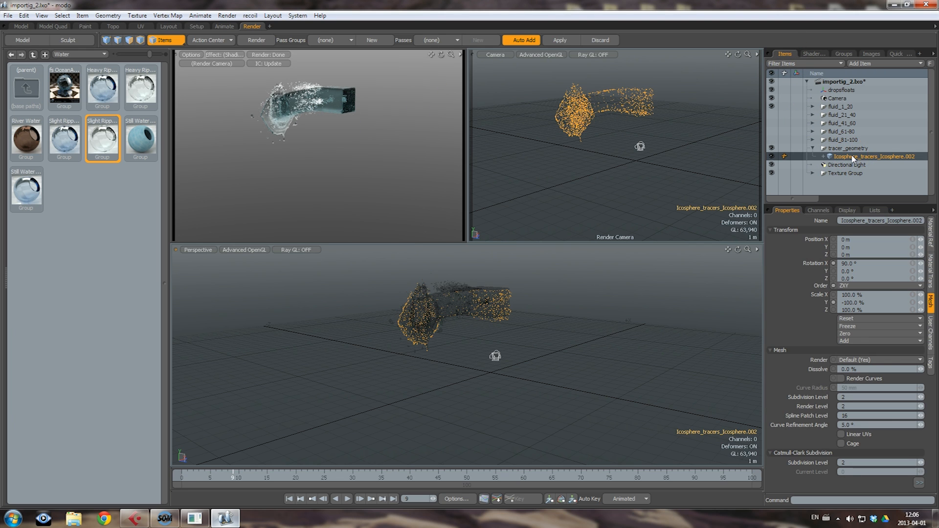
pyautogui.rightClick(852, 157)
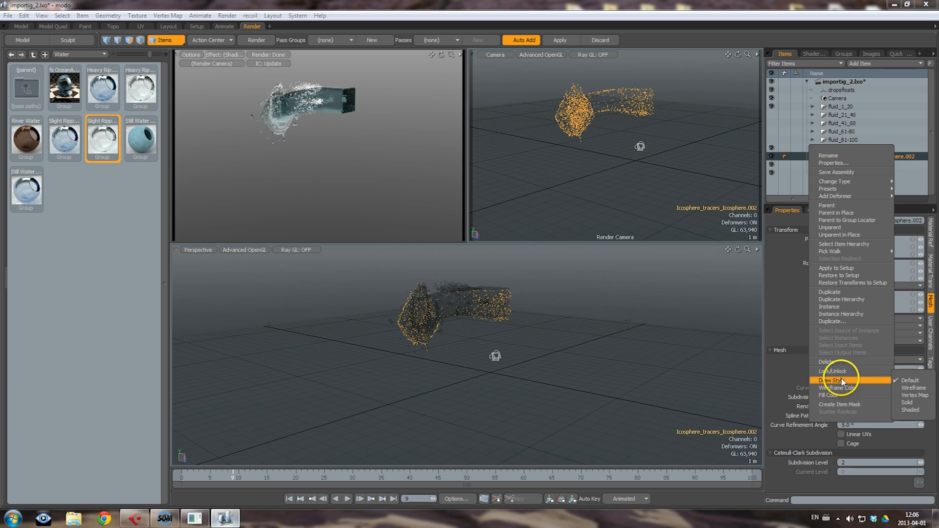
pyautogui.click(841, 405)
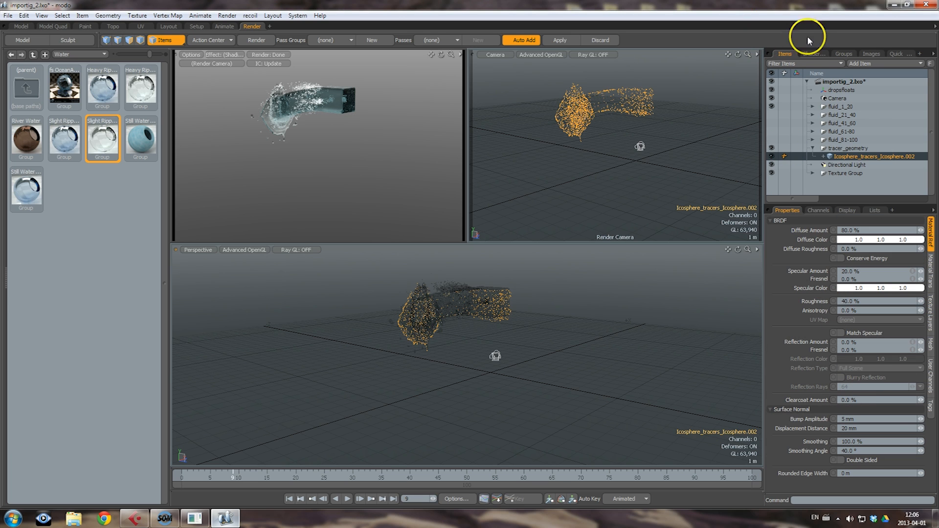
# Rename the icosphere tracer mask group tracers and move it above the dropsfloats group in the shader tree
pyautogui.click(811, 54)
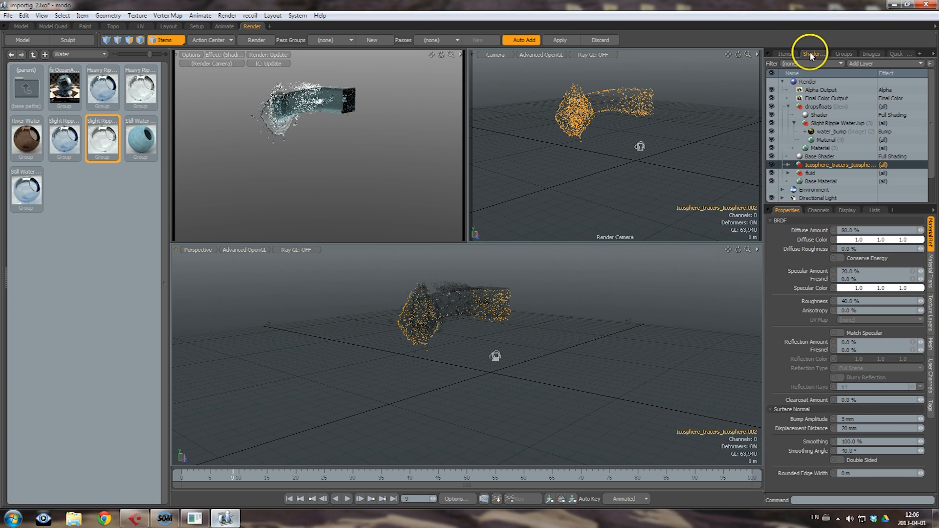
pyautogui.click(839, 165)
pyautogui.doubleClick(842, 167)
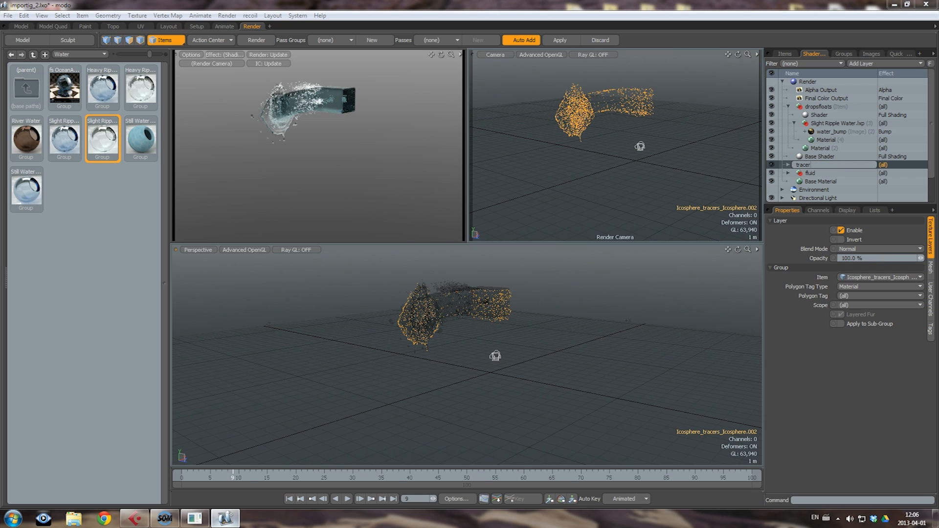
pyautogui.press('Return')
pyautogui.moveTo(810, 165); pyautogui.dragTo(804, 100)
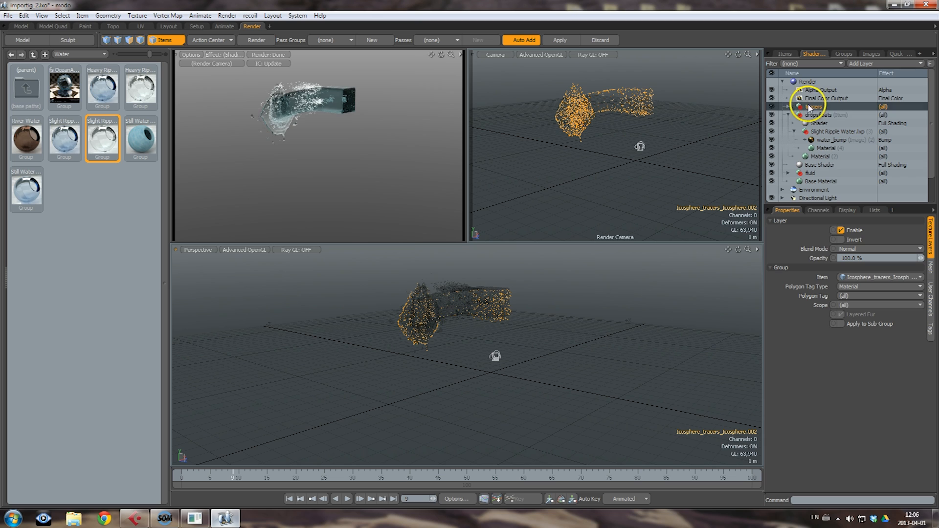
# Add the clear Slight Ripple Water preset to the tracers group and move the group back above dropsfloats
pyautogui.click(788, 107)
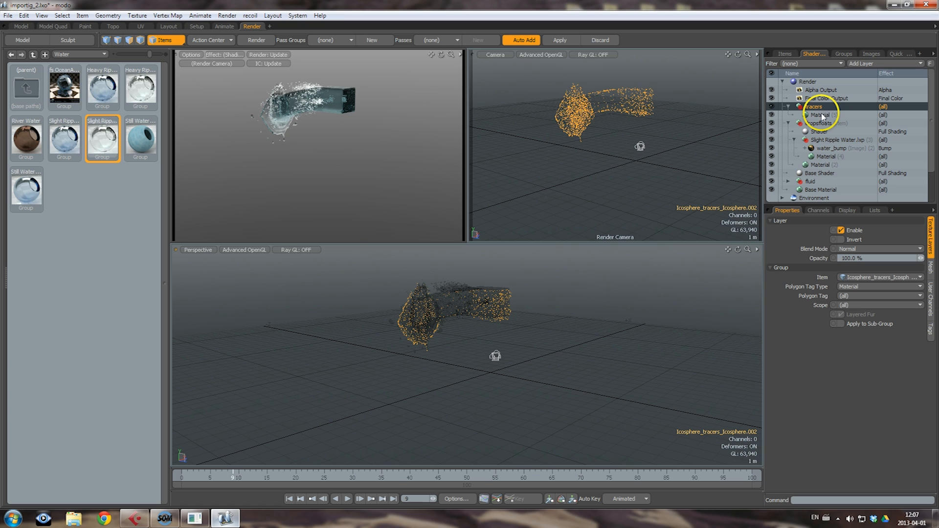
pyautogui.moveTo(116, 143); pyautogui.dragTo(826, 114)
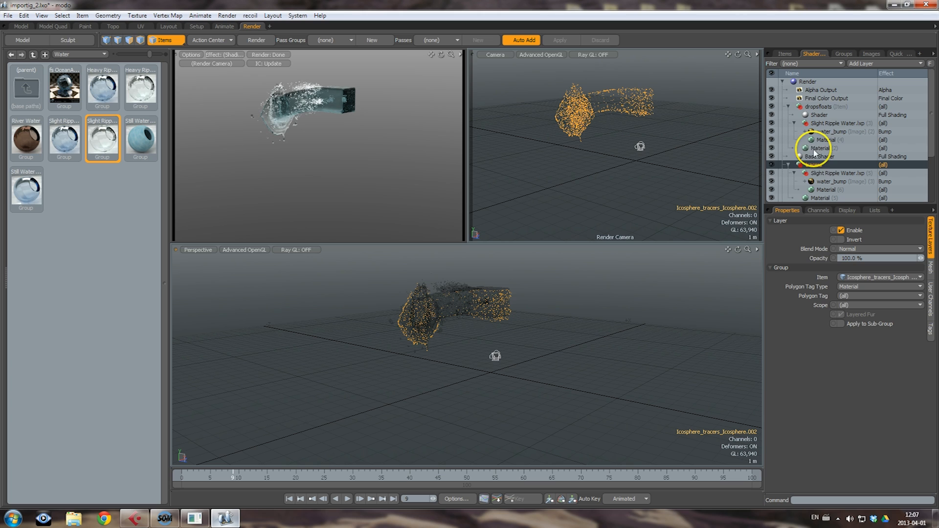
pyautogui.moveTo(812, 167); pyautogui.dragTo(818, 99)
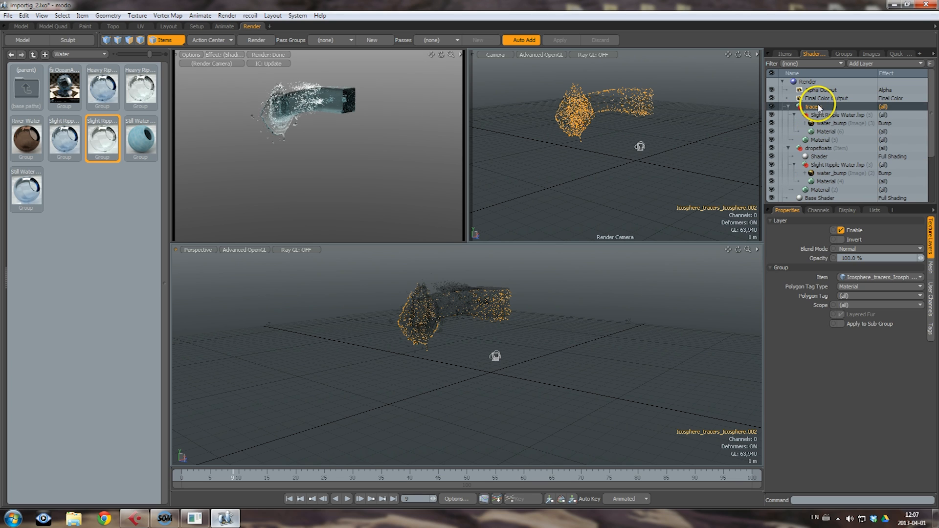
# Open the Reflection Amount of the tracers group's water material for editing and add a shader to the tracers group
pyautogui.click(825, 131)
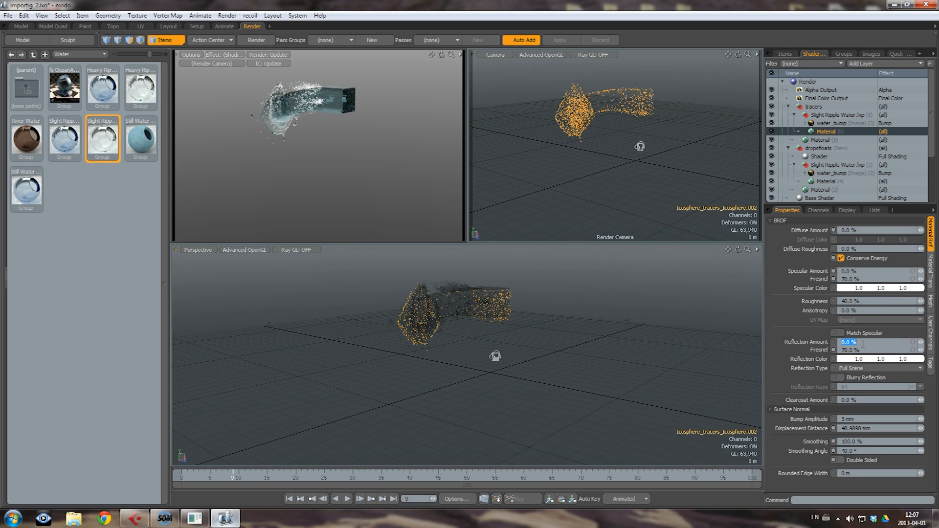
pyautogui.click(815, 108)
pyautogui.click(875, 63)
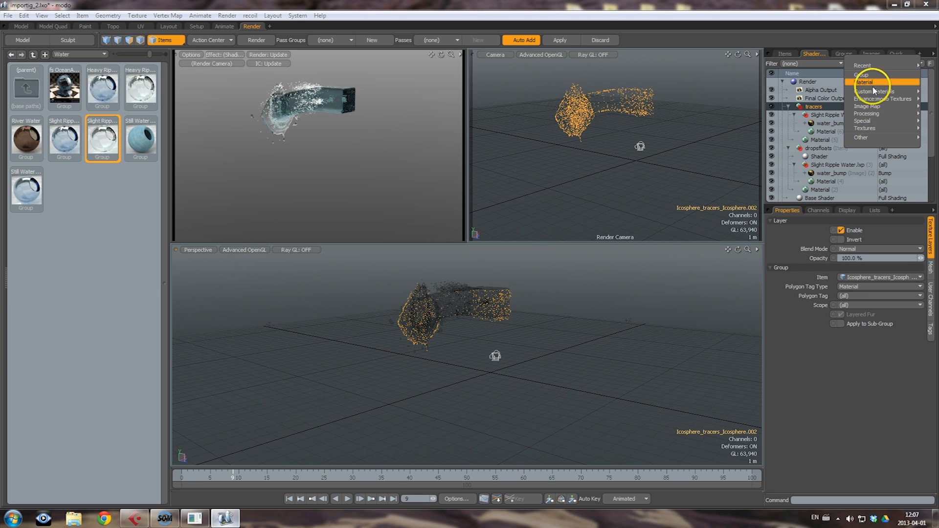
pyautogui.moveTo(870, 121)
pyautogui.click(812, 135)
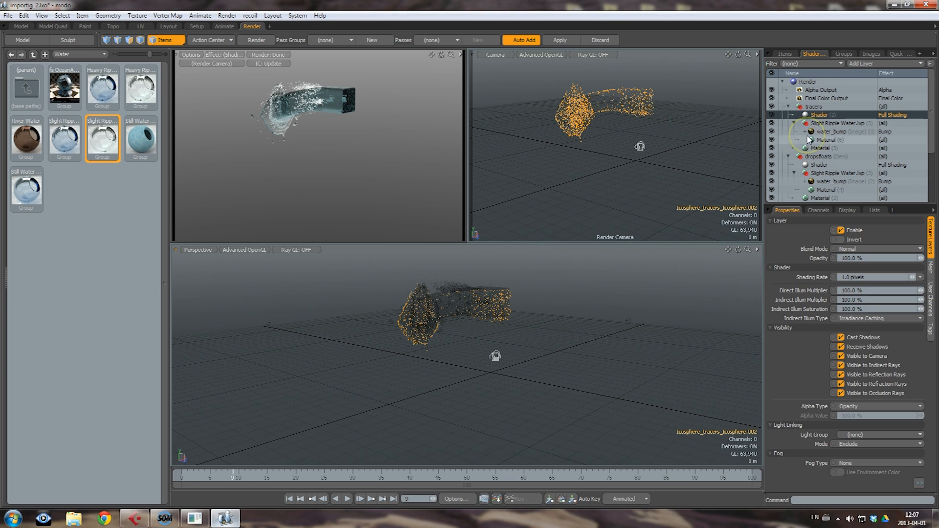
# Turn off casting and receiving shadows and visibility to indirect, reflection and occlusion rays for the tracers shader, and collapse the tracers group
pyautogui.click(839, 337)
pyautogui.click(840, 346)
pyautogui.click(841, 365)
pyautogui.click(841, 375)
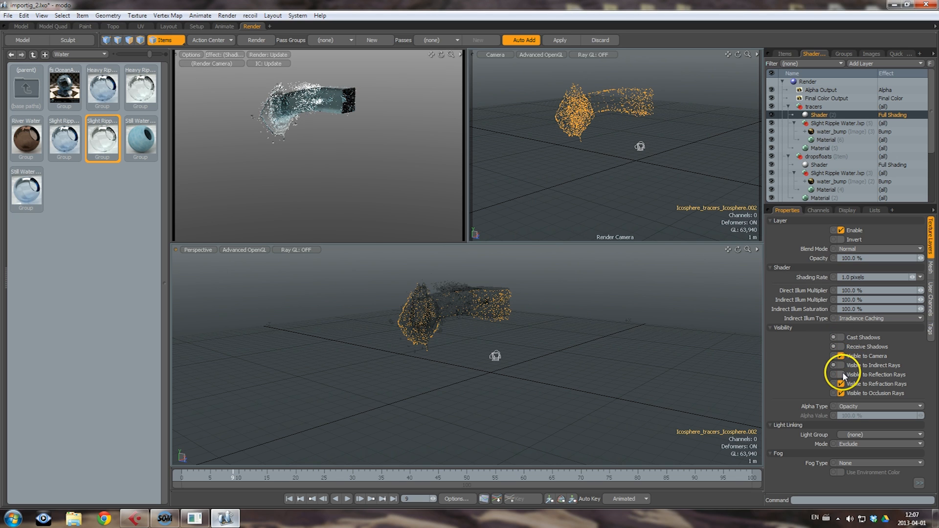
pyautogui.click(840, 393)
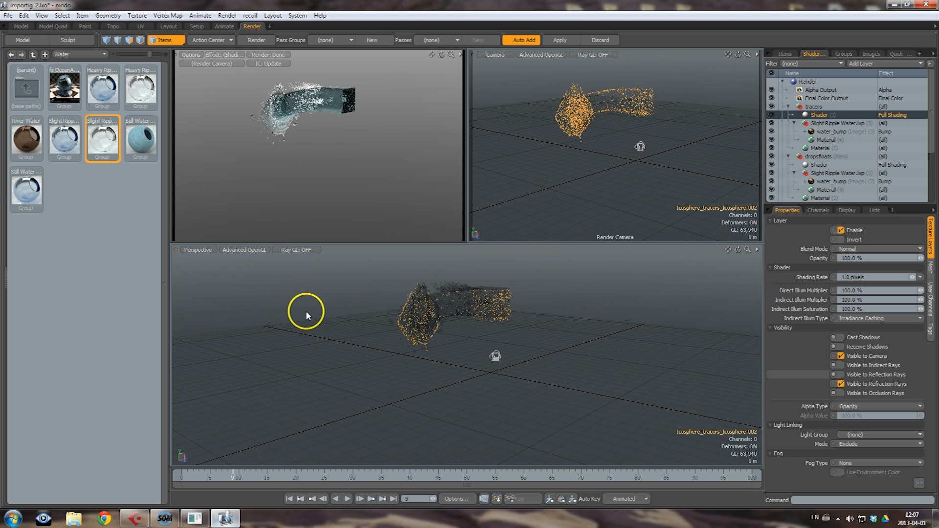
pyautogui.click(783, 112)
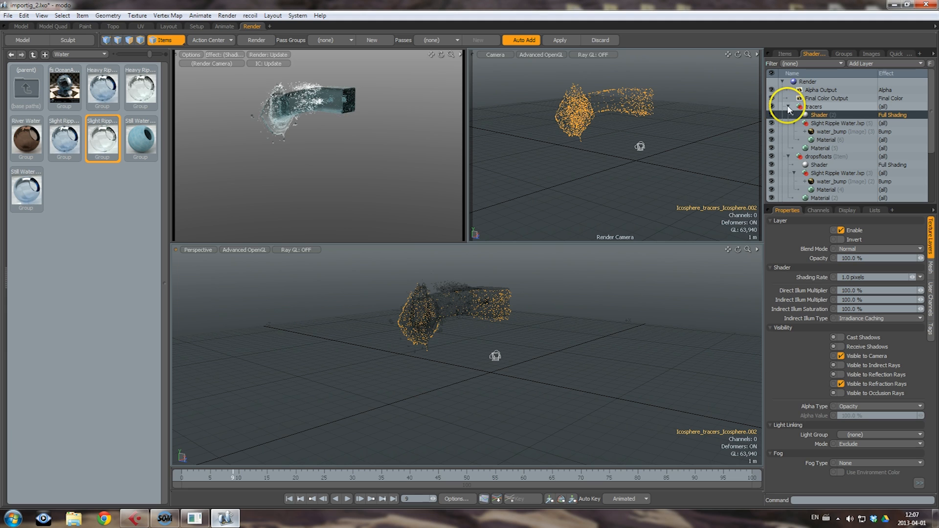
pyautogui.click(785, 54)
pyautogui.moveTo(771, 114); pyautogui.dragTo(778, 138)
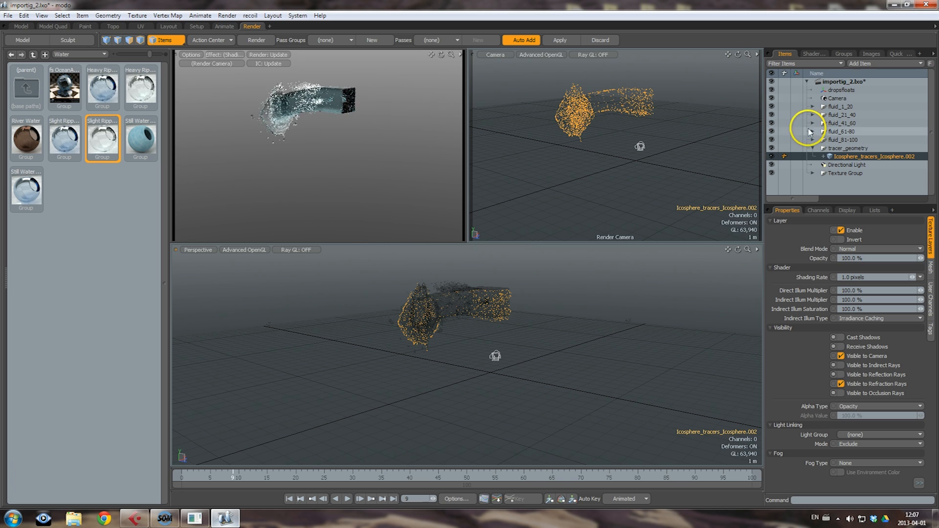
pyautogui.moveTo(842, 90)
pyautogui.mouseDown()
pyautogui.moveTo(813, 93)
pyautogui.moveTo(813, 46)
pyautogui.moveTo(832, 86)
pyautogui.mouseUp()
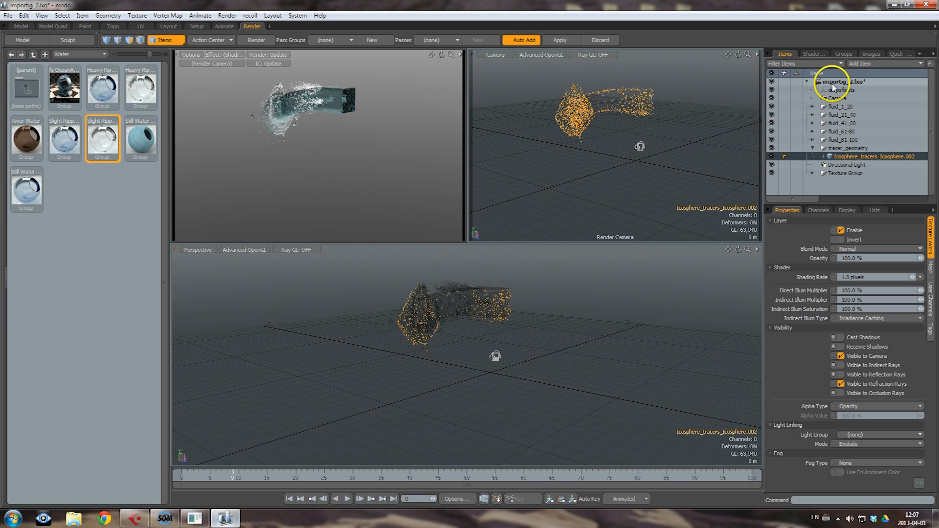
# Change the render frame height and set the output DPI to 72
pyautogui.click(814, 53)
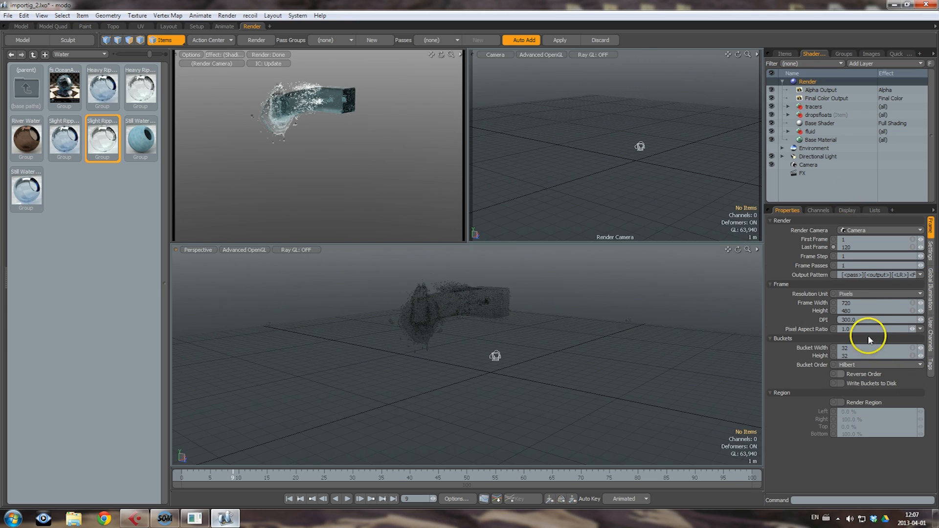
pyautogui.click(888, 310)
pyautogui.click(860, 320)
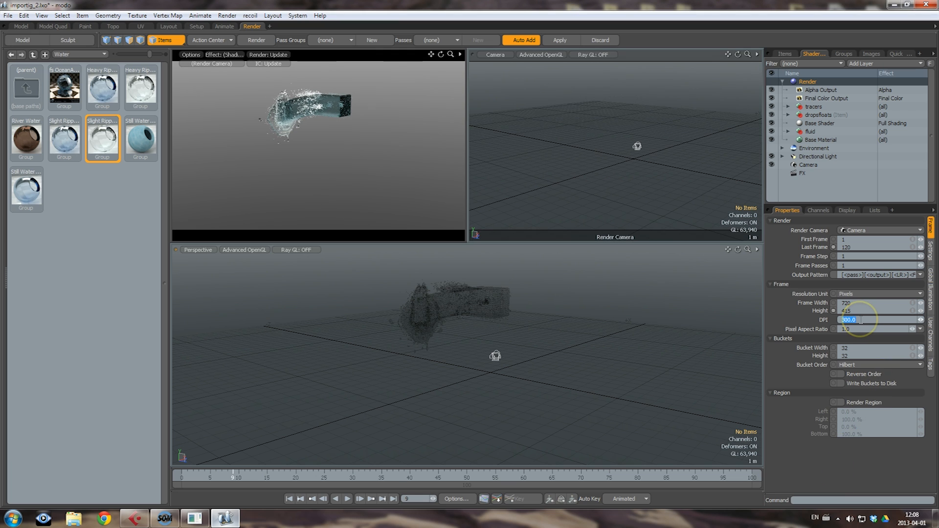
pyautogui.write('72')
pyautogui.press('Return')
# Set the Environment Material's environment type to Physically-based Daylight
pyautogui.click(825, 149)
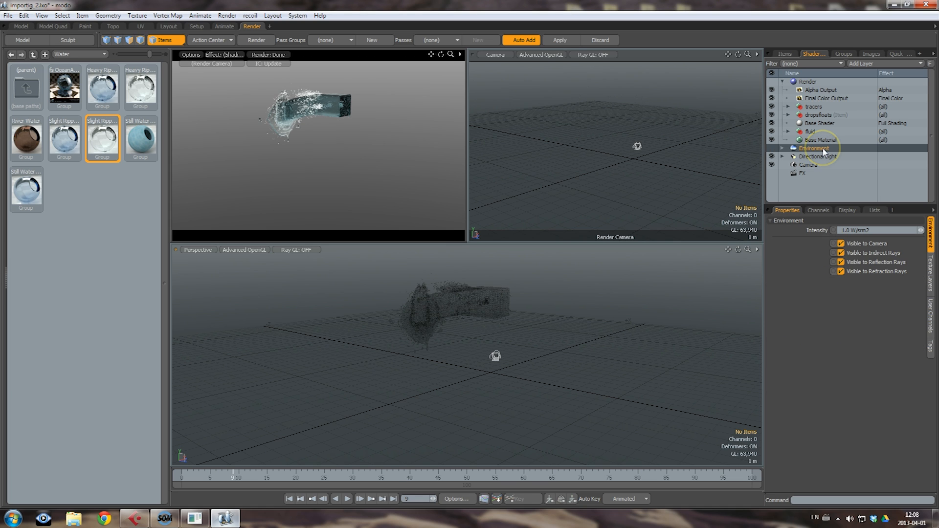
pyautogui.click(782, 148)
pyautogui.click(822, 156)
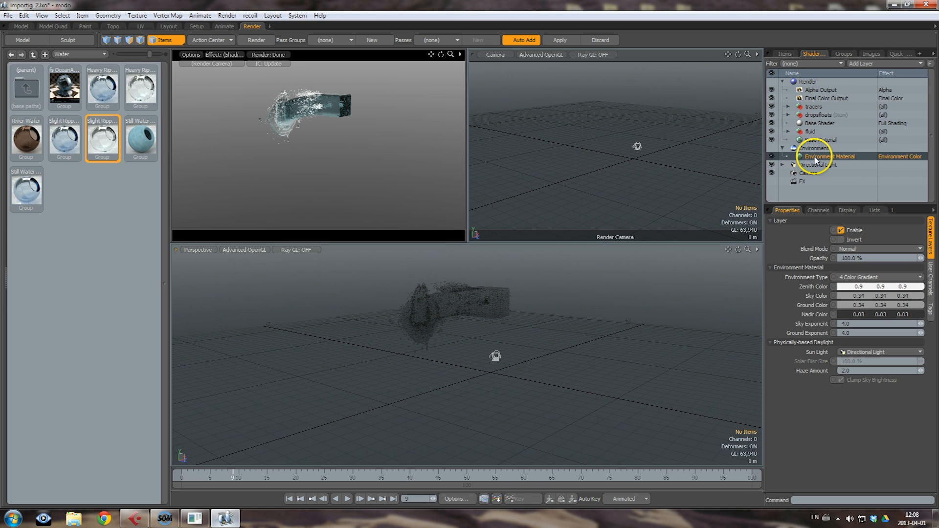
pyautogui.click(891, 283)
pyautogui.click(858, 288)
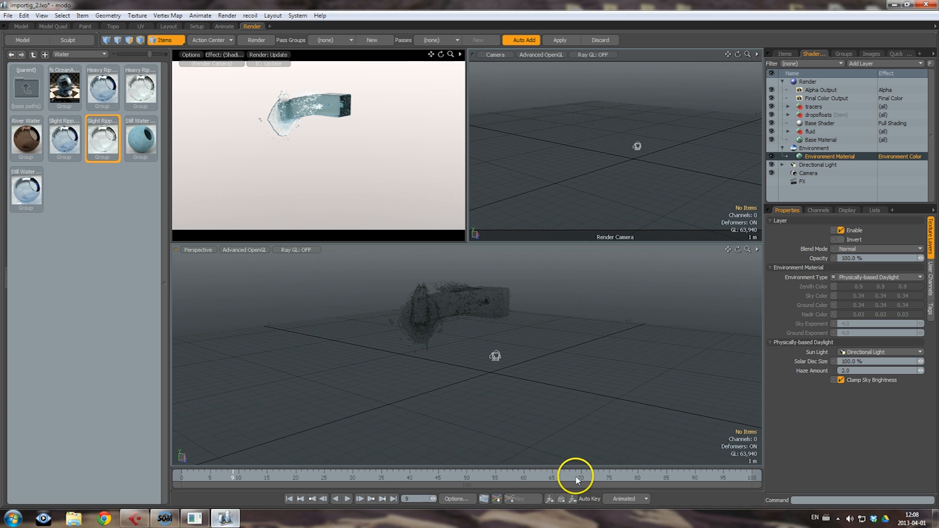
# Reframe the render camera around the full splash at frame 43 while dropsfloats is hidden, and show dropsfloats again at frame 4
pyautogui.click(427, 482)
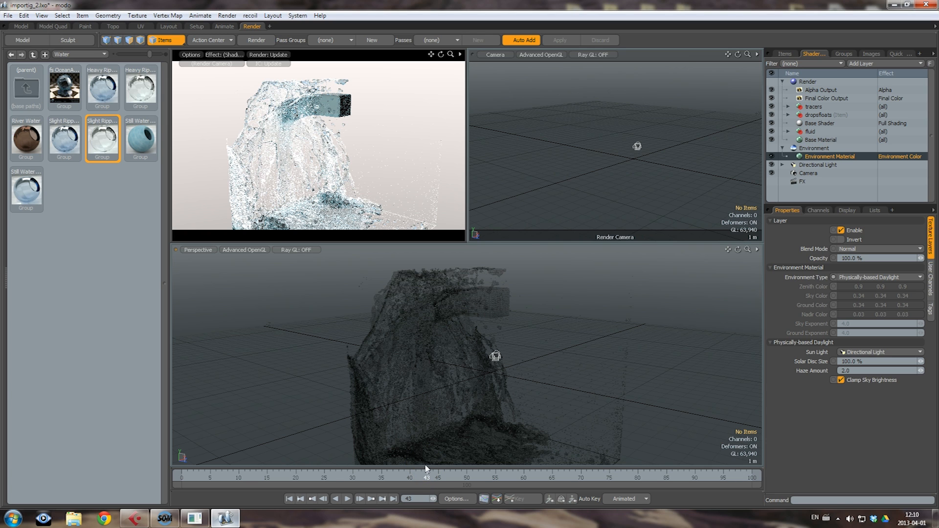
pyautogui.keyDown('alt'); pyautogui.moveTo(430, 443); pyautogui.dragTo(463, 412); pyautogui.keyUp('alt')
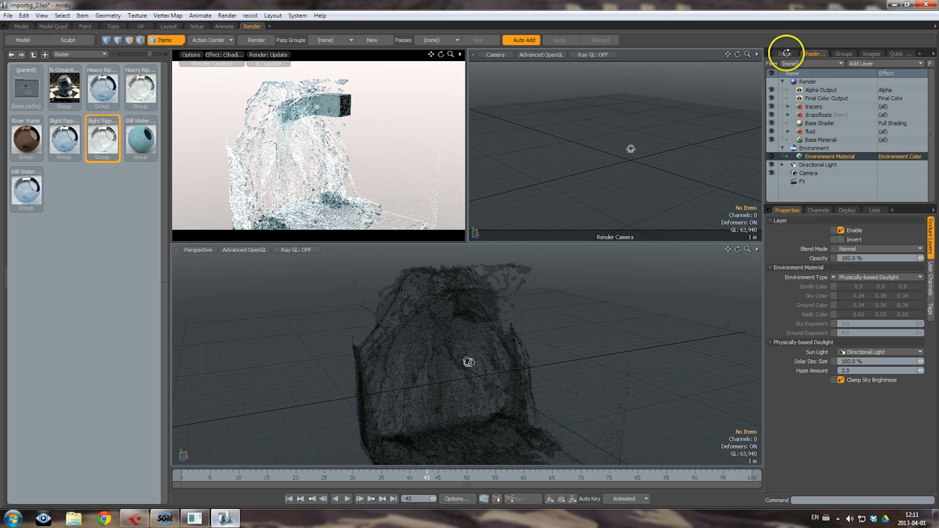
pyautogui.click(786, 53)
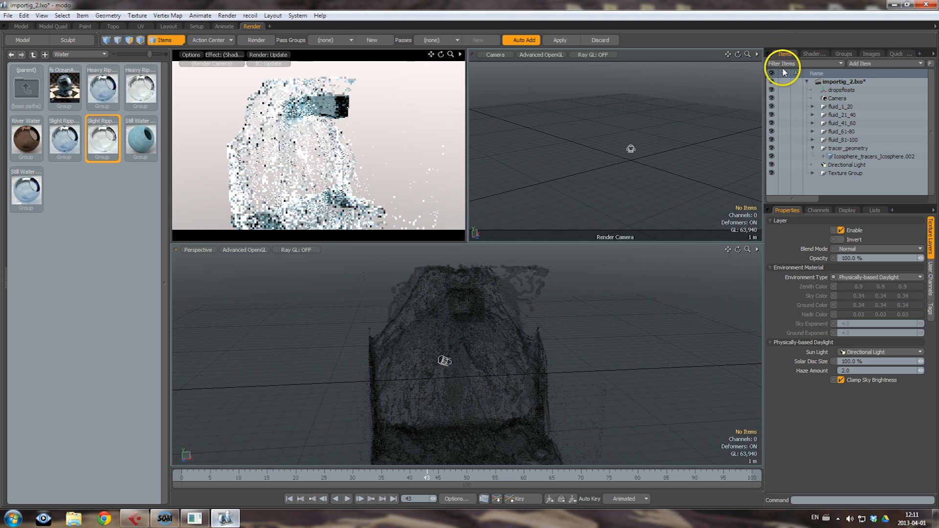
pyautogui.click(772, 91)
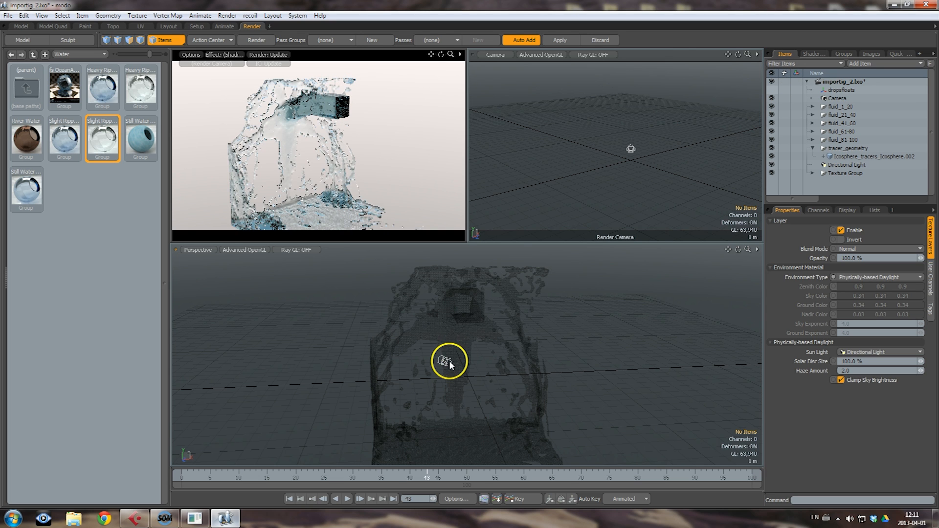
pyautogui.click(462, 390)
pyautogui.keyDown('alt'); pyautogui.moveTo(606, 180); pyautogui.dragTo(589, 164); pyautogui.keyUp('alt')
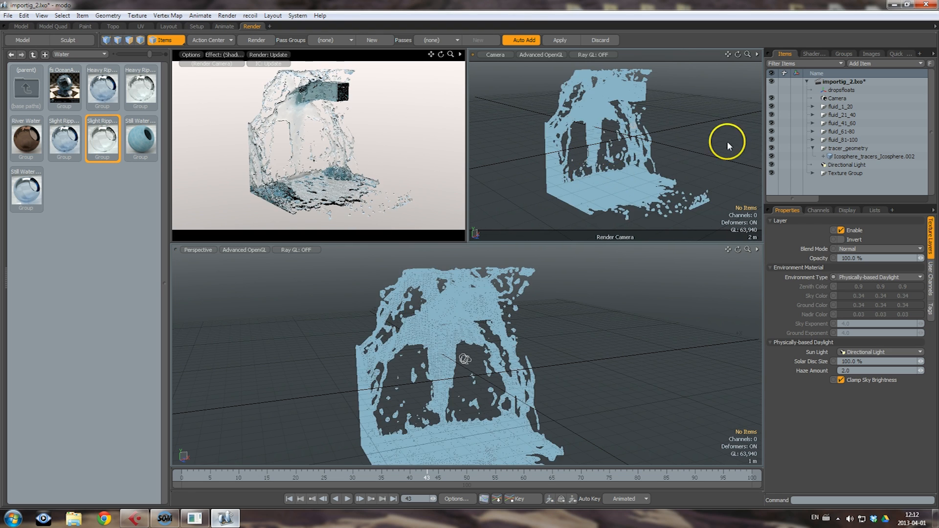
pyautogui.click(205, 478)
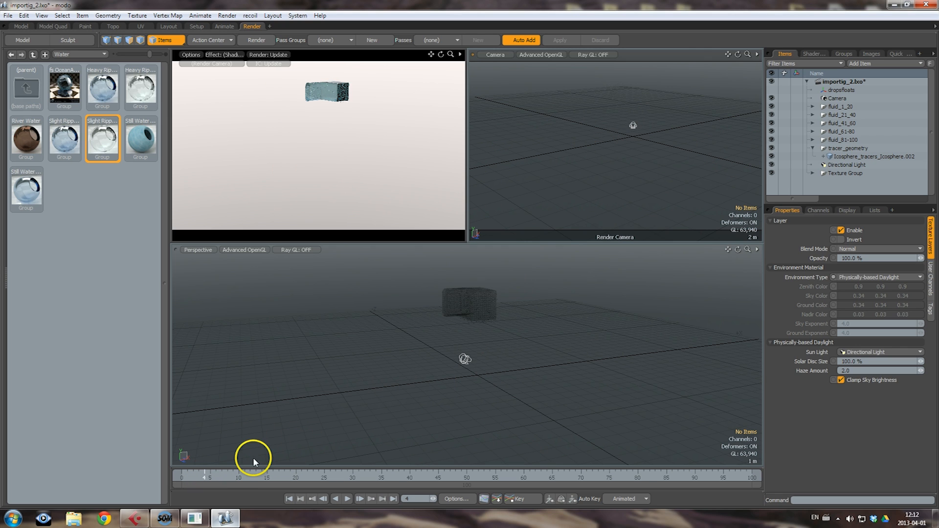
pyautogui.click(771, 90)
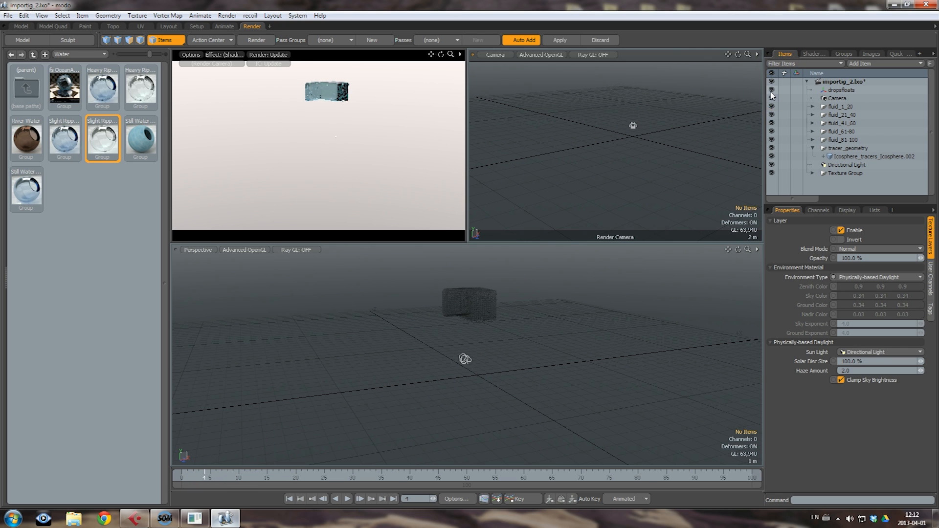
# Set up an animation render of frames 1 to 100 as an image sequence
pyautogui.click(227, 16)
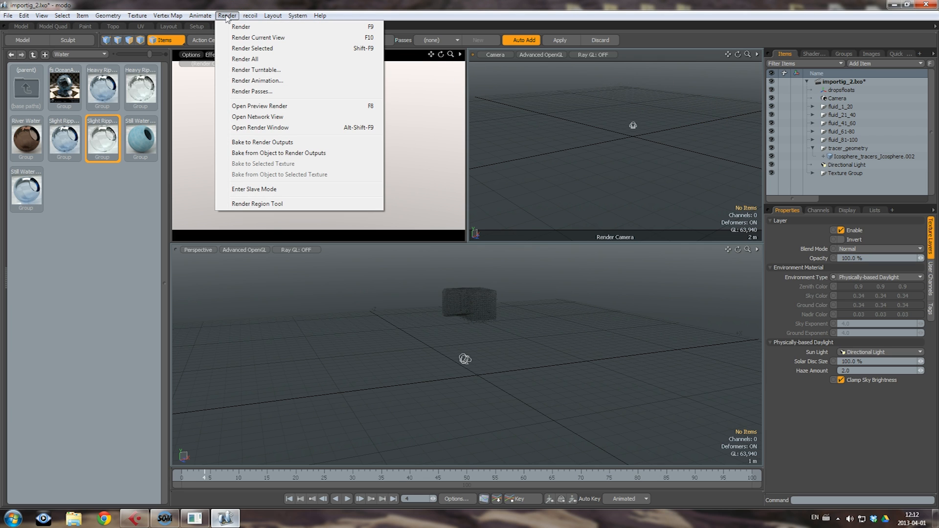
pyautogui.click(266, 80)
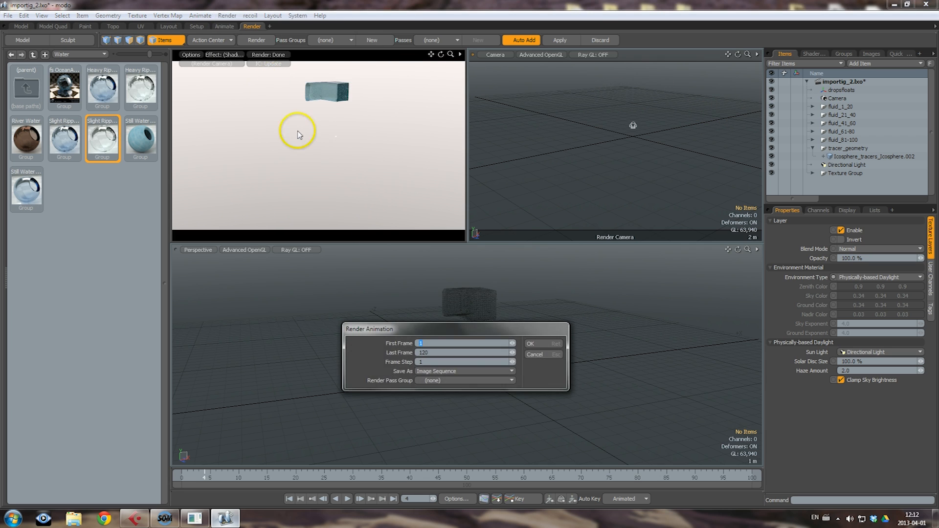
pyautogui.click(422, 352)
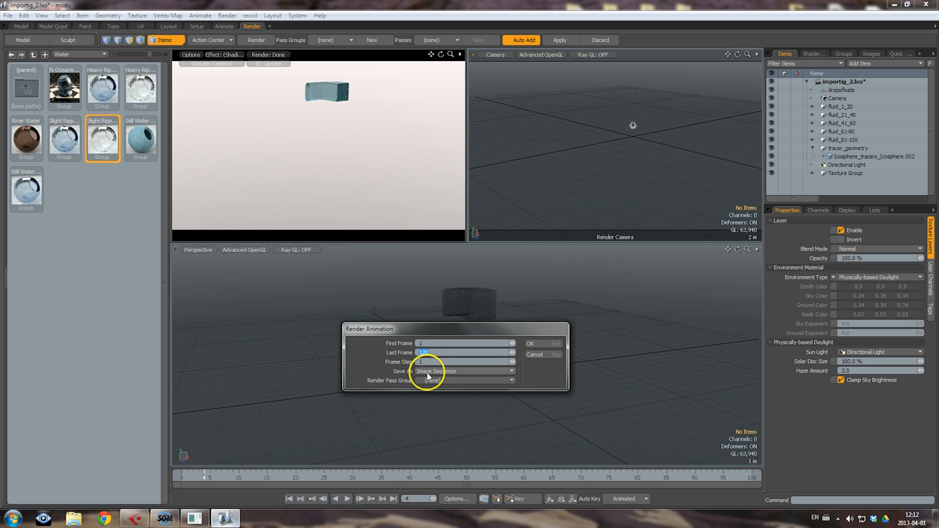
pyautogui.write('100')
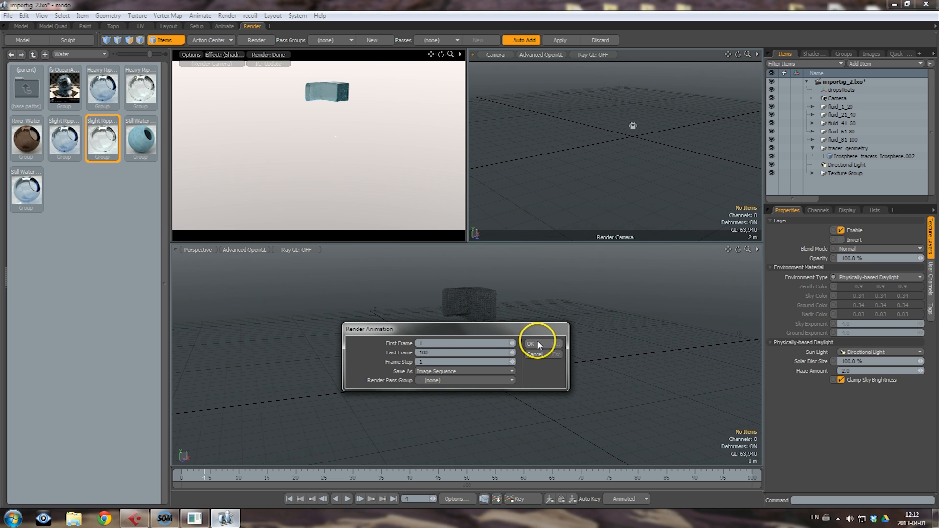
pyautogui.click(538, 343)
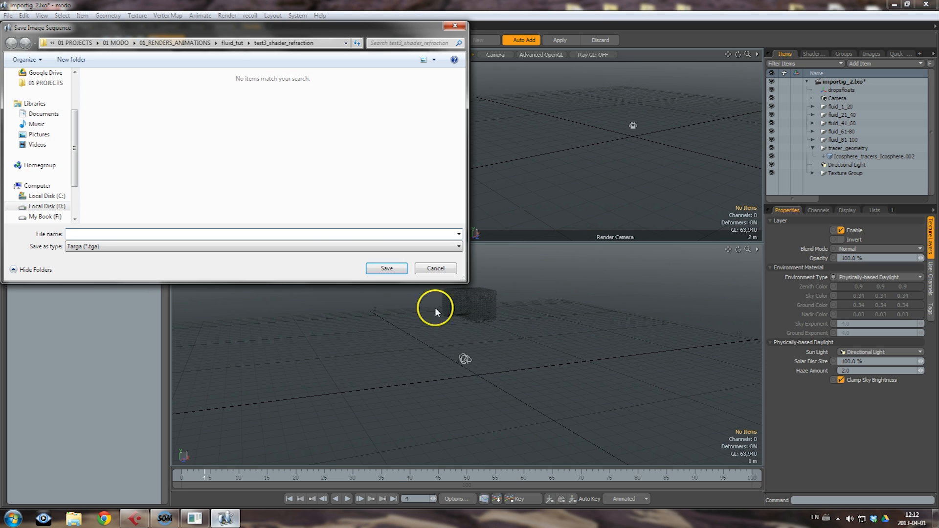
# Create a test_4 folder inside fluid_tut, name the image sequence fluid_, choose its file format and start the render
pyautogui.click(231, 43)
pyautogui.hotkey('ctrl', 'shift', 'n')
pyautogui.write('test_4')
pyautogui.press('Return')
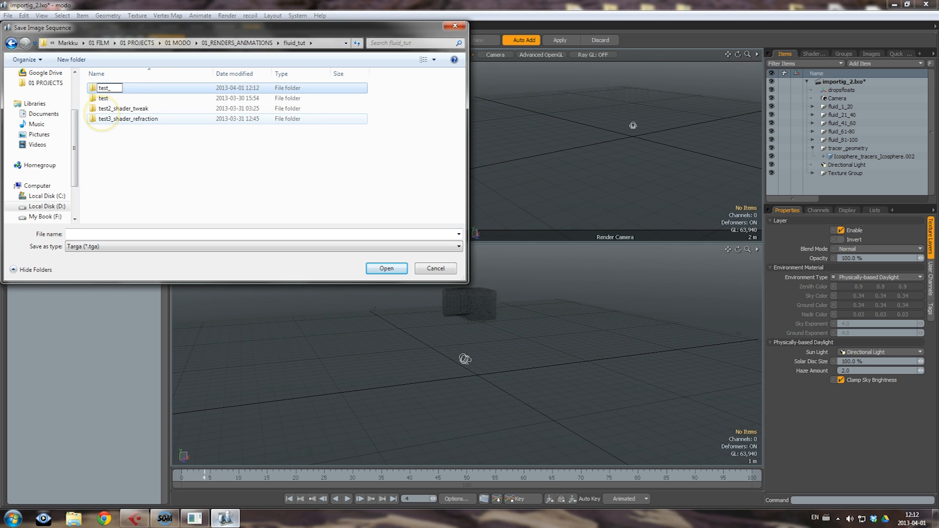
pyautogui.doubleClick(109, 98)
pyautogui.write('fluid_')
pyautogui.click(118, 247)
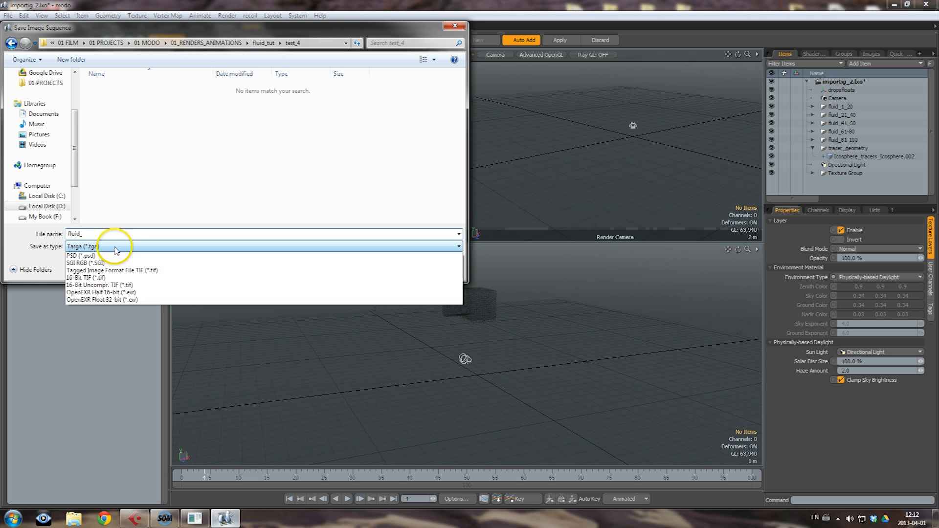
pyautogui.click(117, 267)
pyautogui.click(387, 269)
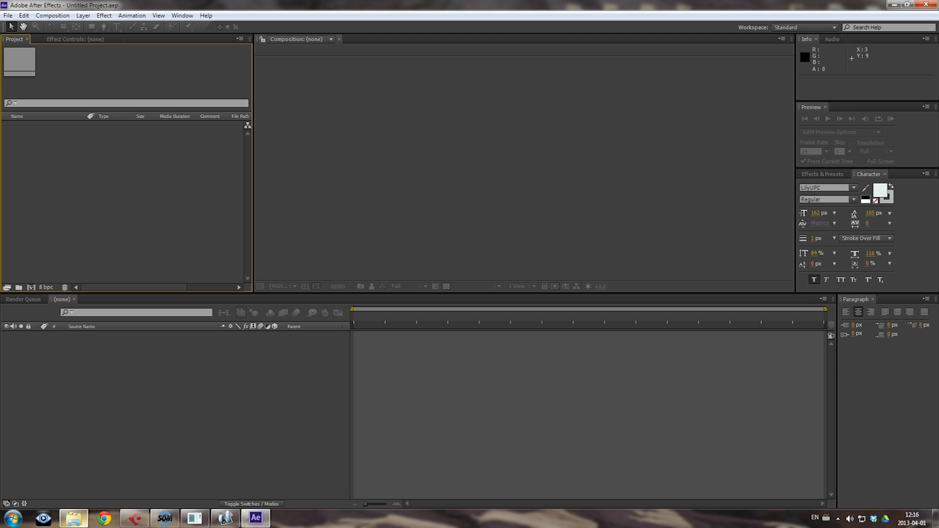
# Import the test3_shader_refraction sequence into After Effects and interpret the footage with alpha ignored at 24 frames per second
pyautogui.click(74, 518)
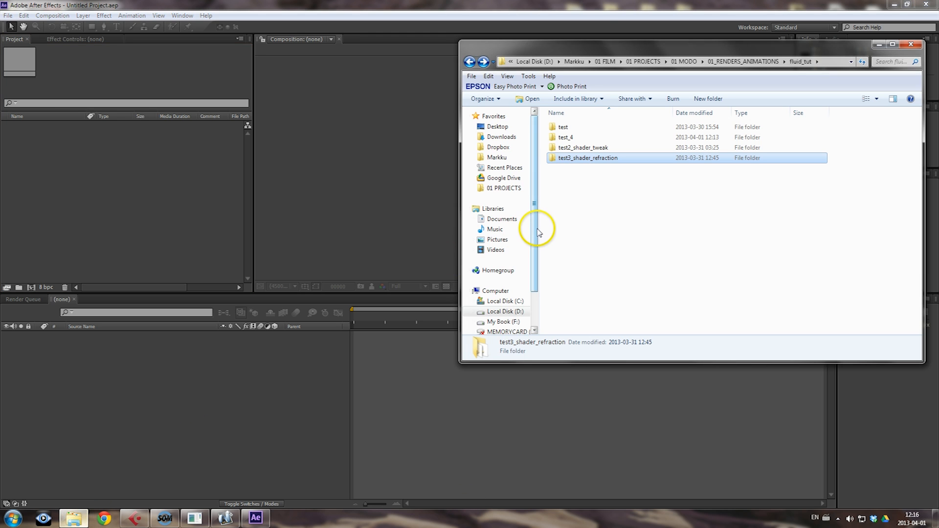
pyautogui.moveTo(589, 163); pyautogui.dragTo(151, 178)
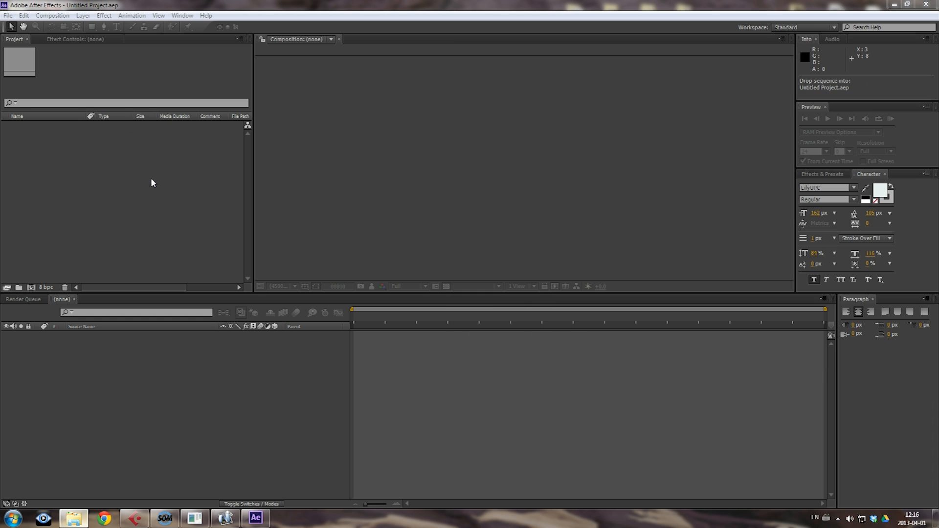
pyautogui.rightClick(47, 129)
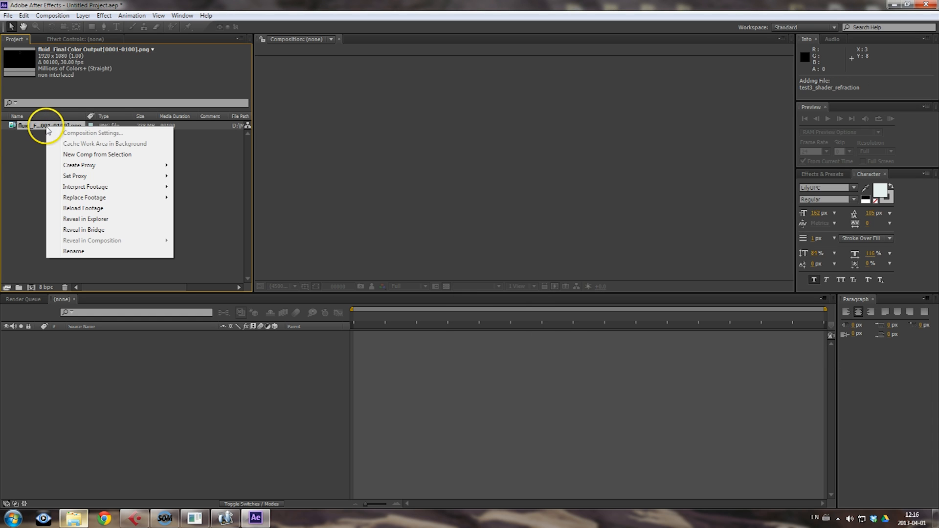
pyautogui.moveTo(131, 189)
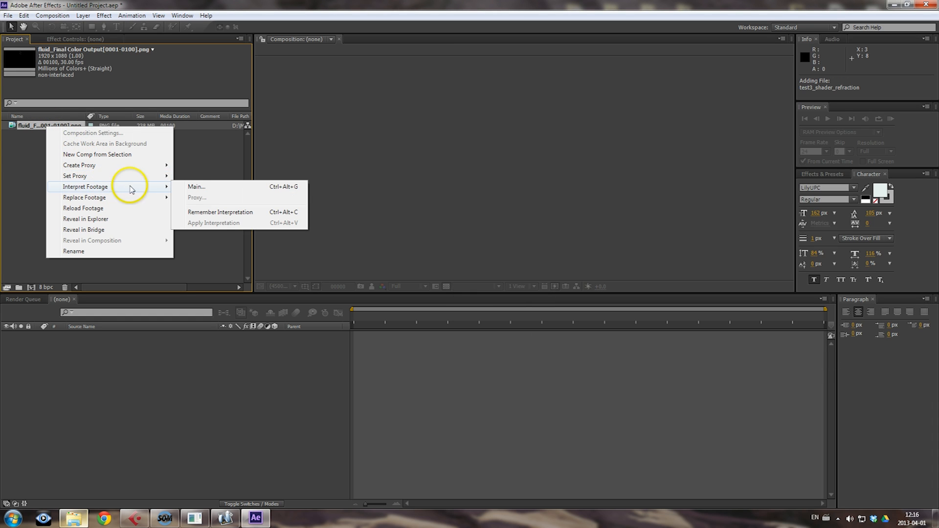
pyautogui.click(195, 186)
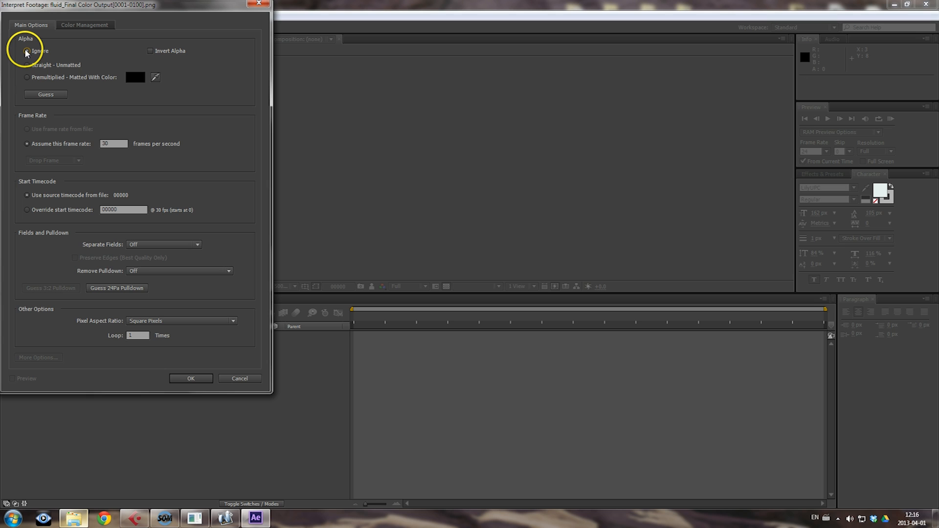
pyautogui.click(27, 51)
pyautogui.click(109, 145)
pyautogui.write('24')
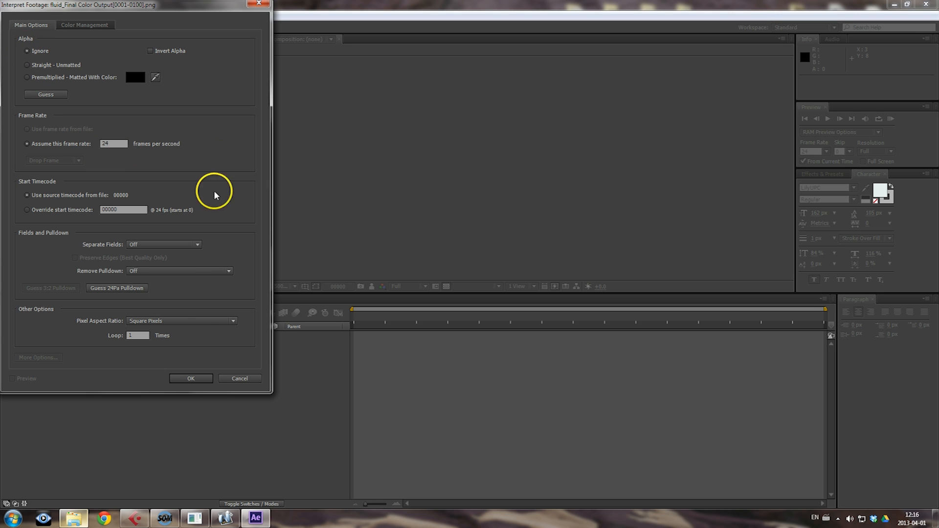
pyautogui.click(203, 379)
# Create a composition from the imported fluid sequence and go to frame 40
pyautogui.moveTo(28, 128); pyautogui.dragTo(29, 288)
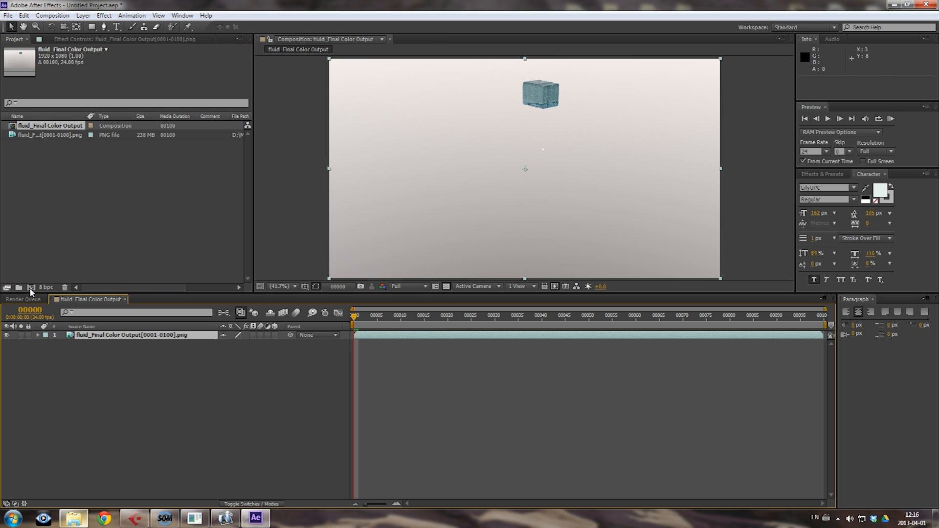
pyautogui.moveTo(381, 318); pyautogui.dragTo(542, 317)
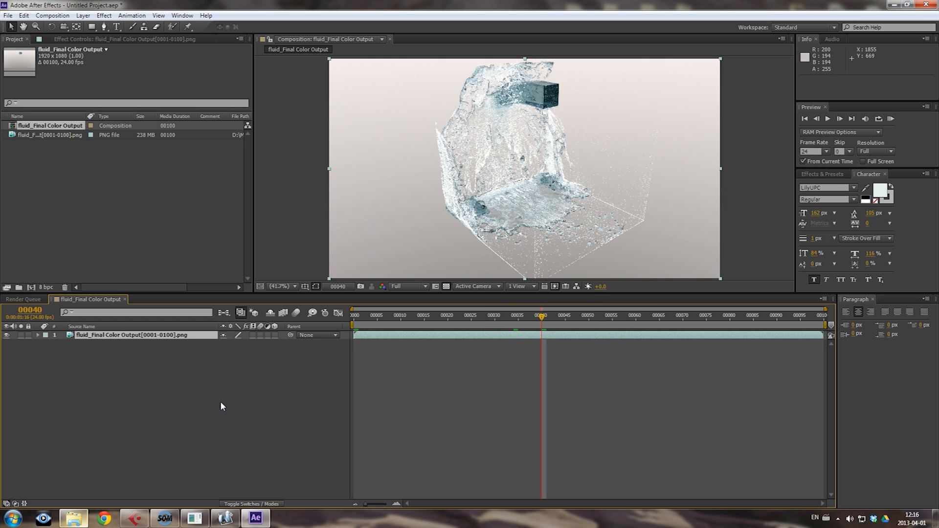
# Apply CC Force Motion Blur to the fluid layer with 16 motion blur samples and a shutter angle of 360
pyautogui.click(115, 39)
pyautogui.rightClick(107, 108)
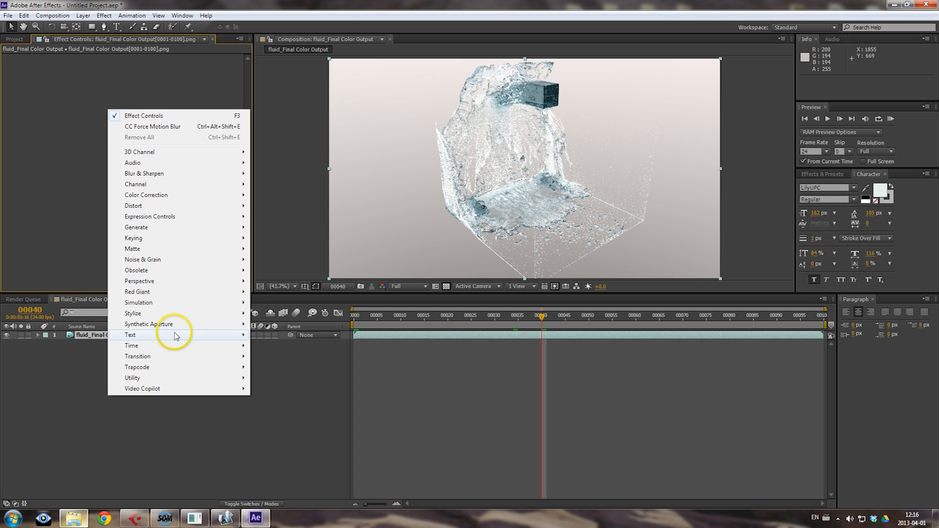
pyautogui.moveTo(186, 345)
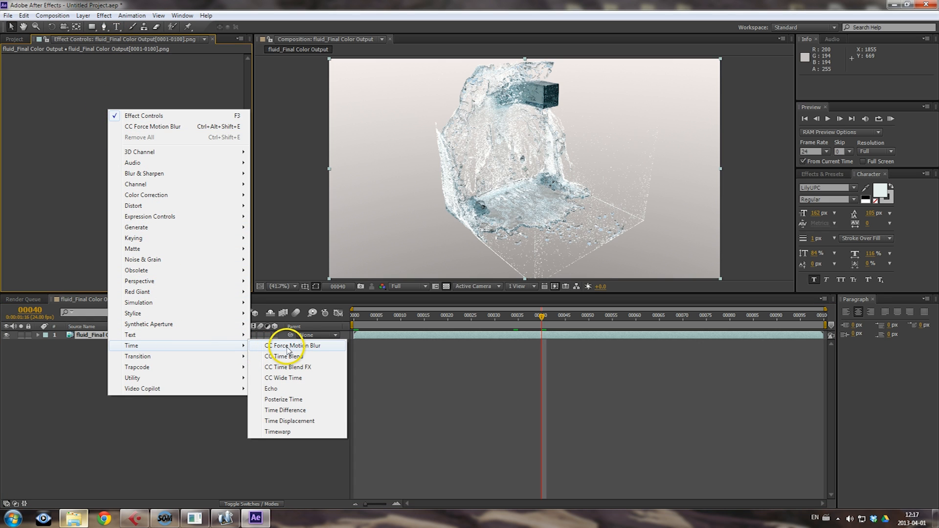
pyautogui.click(285, 346)
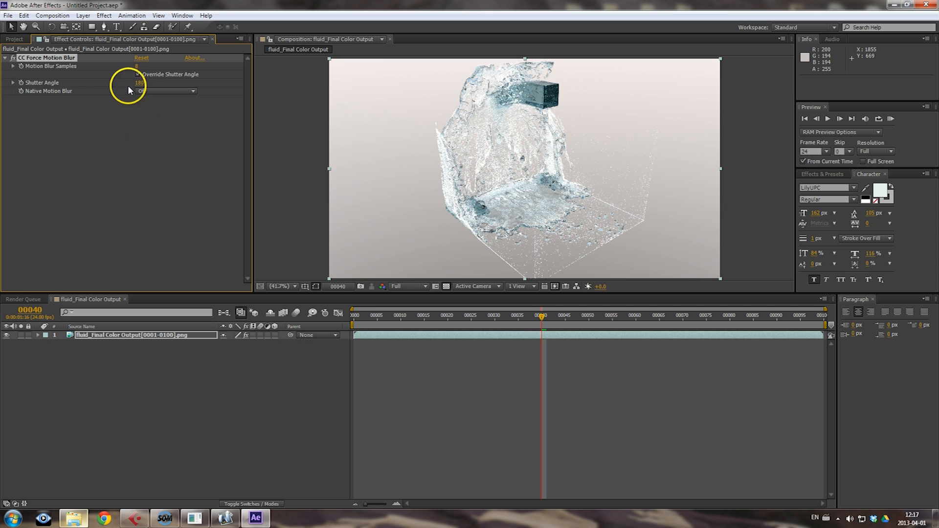
pyautogui.write('16')
pyautogui.click(142, 83)
pyautogui.write('360')
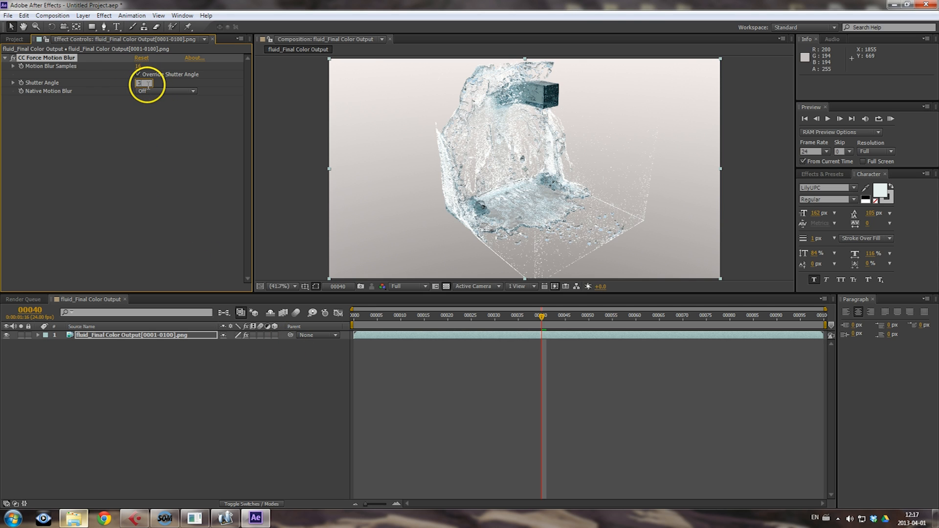
# Enable frame blending for the composition and the fluid layer, and check the motion blur at frame 55
pyautogui.click(285, 315)
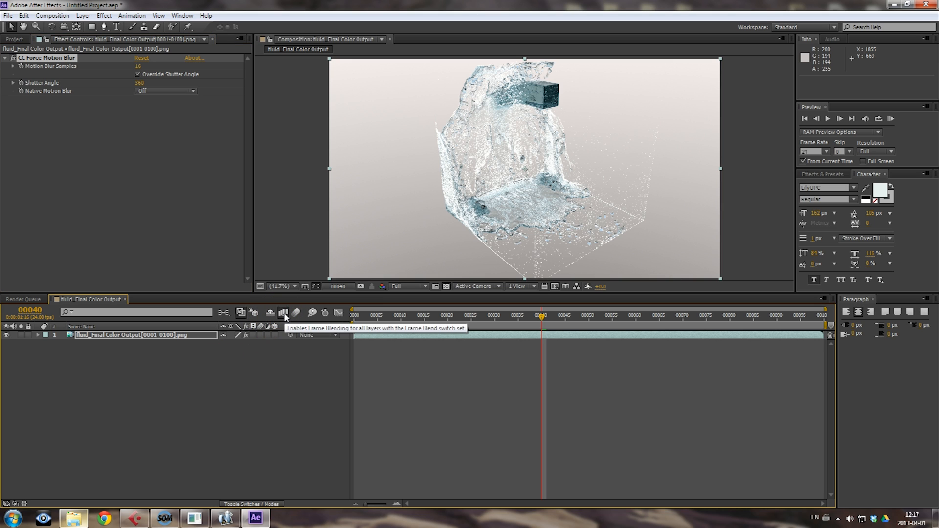
pyautogui.click(253, 335)
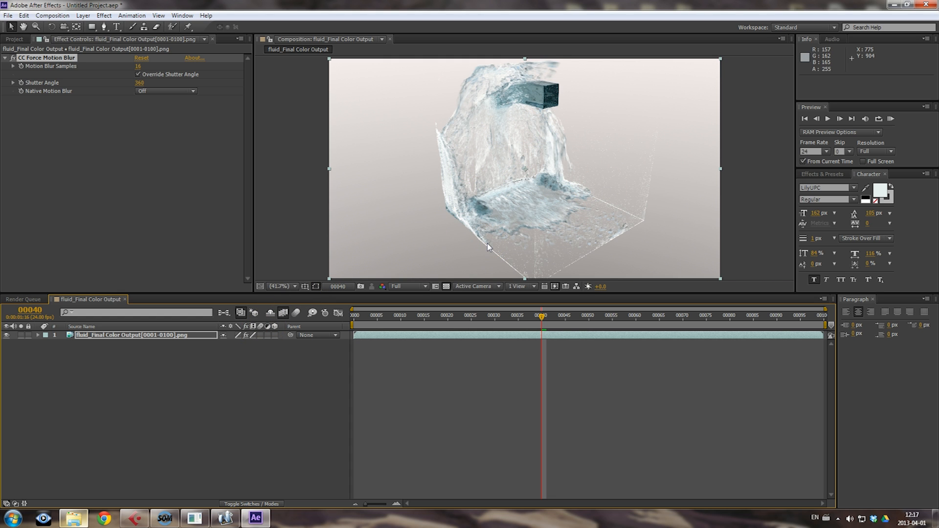
pyautogui.click(612, 319)
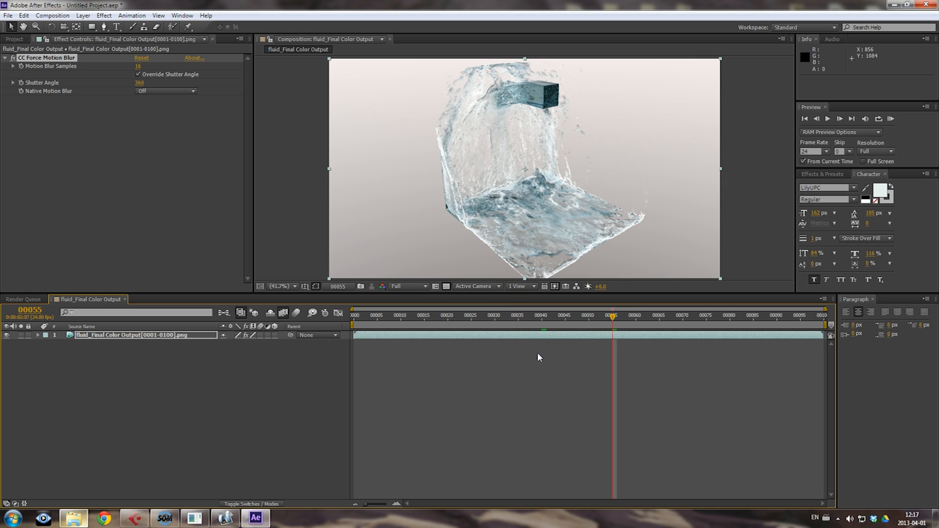